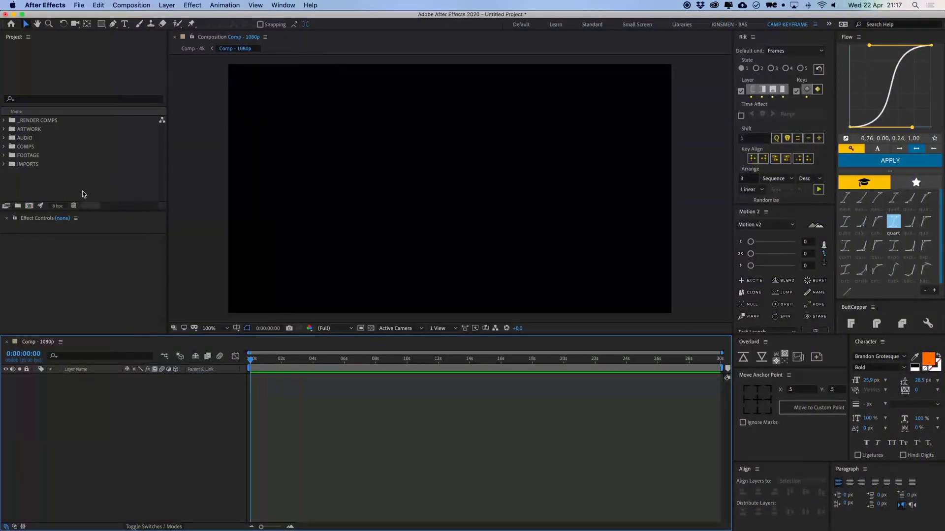
Draw a grey rectangle in the upper-left part of the composition and move its layer to about position 972, 658.
click(101, 24)
drag(311, 130, 372, 185)
key(v)
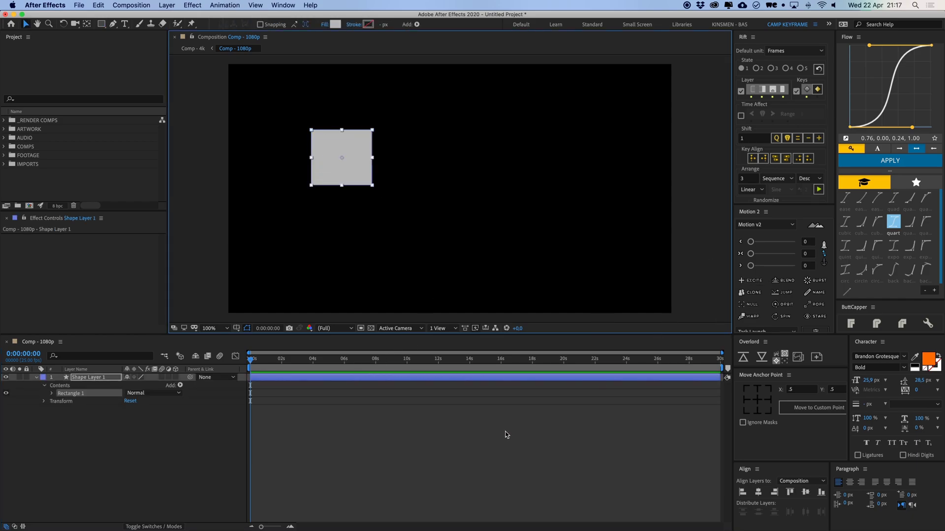
click(354, 157)
drag(348, 161, 353, 182)
Animate the rectangle's Position with a keyframe at 0:00 and a second one shortly before two seconds at 1918, 658.
click(293, 395)
click(292, 380)
key(p)
click(59, 385)
click(279, 362)
drag(360, 188, 578, 188)
Apply Easy Ease to both Position keyframes of the rectangle.
drag(291, 409, 237, 380)
click(283, 397)
key(=)
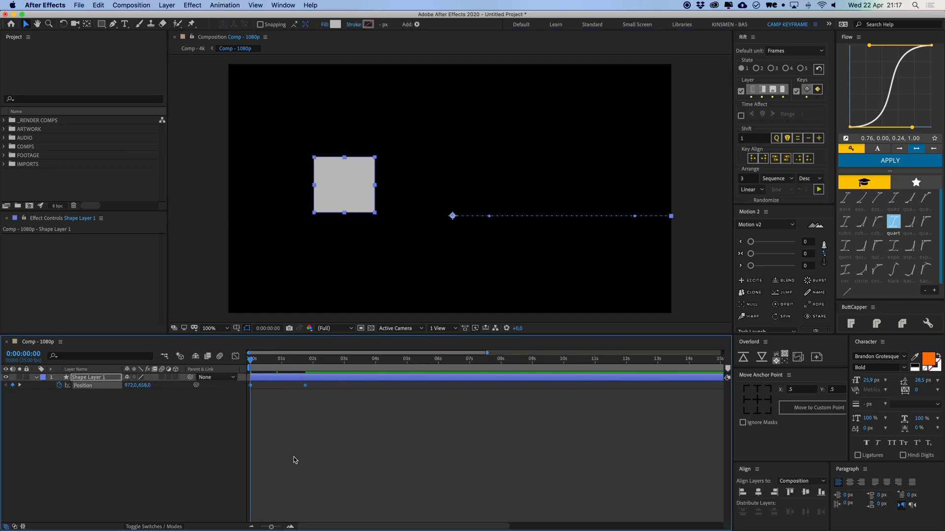
right_click(307, 389)
mouse_move(379, 492)
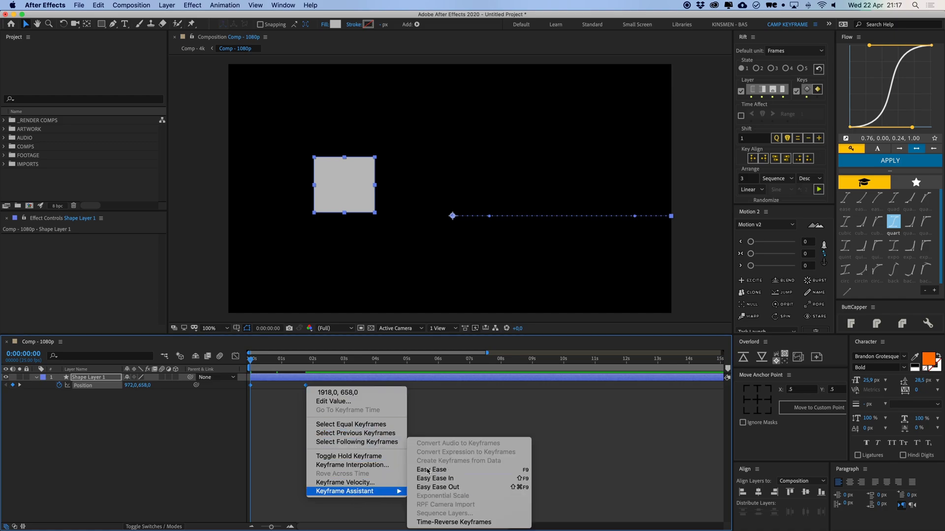
click(426, 469)
Lengthen both easing handles in the speed graph for a steeper peak, and preview the motion.
click(235, 357)
click(251, 500)
drag(260, 500, 283, 500)
key(space)
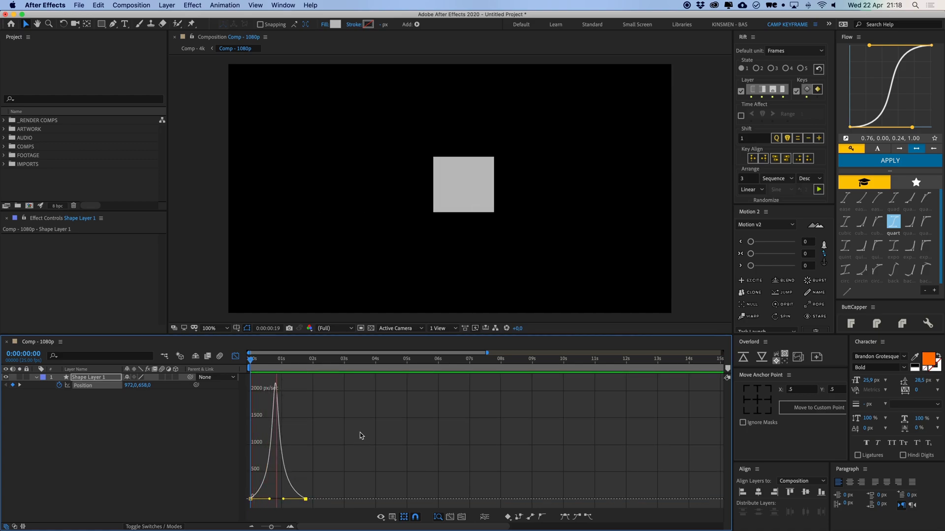
key(space)
click(236, 356)
Convert both Position keyframes back to linear and shift them so the first sits at 0:00:01:22.
drag(340, 410, 233, 379)
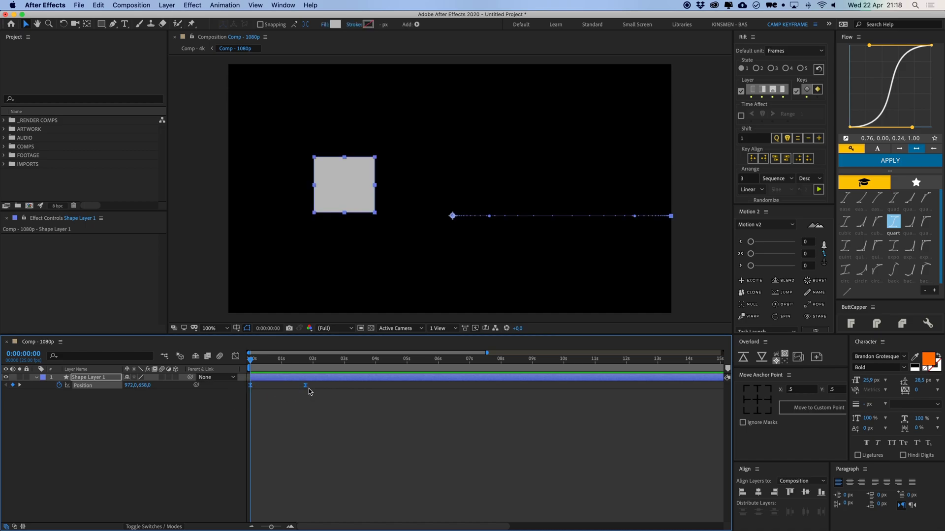
super+click(306, 387)
click(364, 400)
drag(306, 387, 400, 381)
Undock the Flow panel and place it as a floating window beside the composition view.
right_click(848, 37)
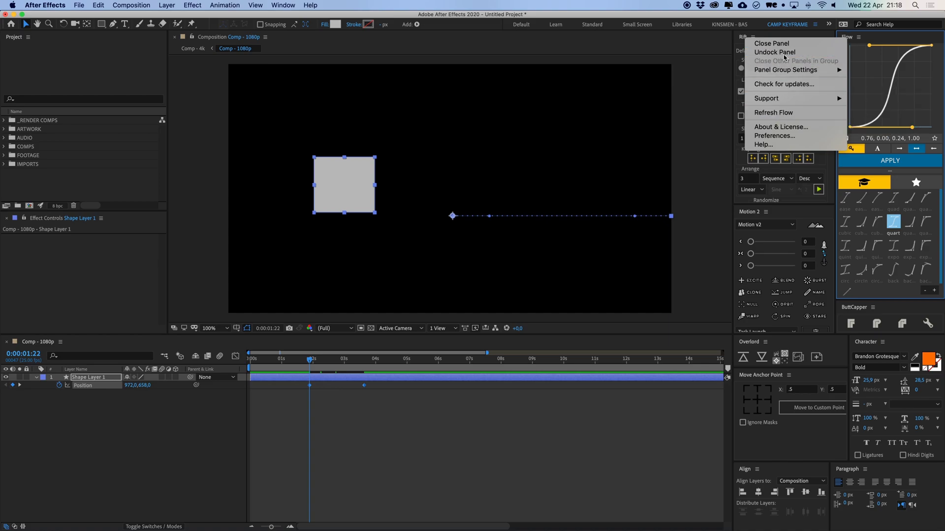
click(775, 52)
drag(874, 29, 159, 86)
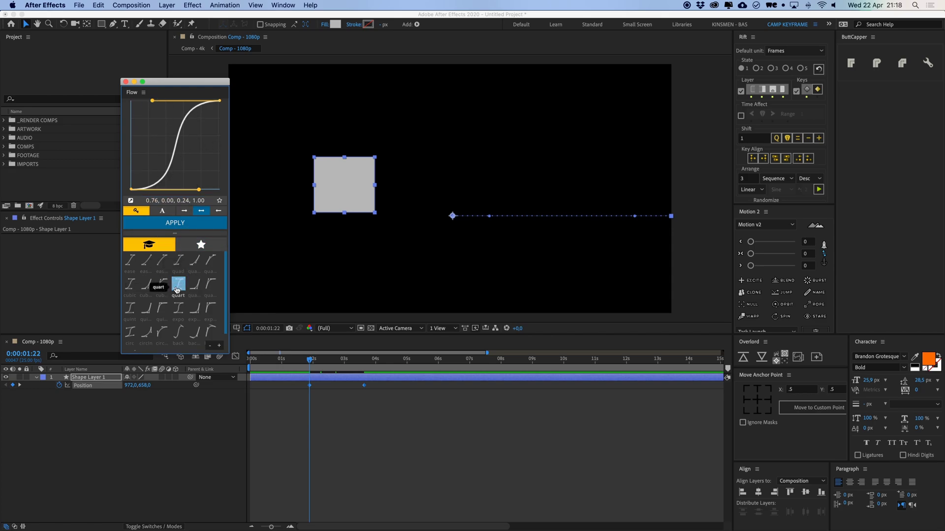
Apply Flow's quart curve to both Position keyframes and show the resulting speed graph.
drag(394, 401, 297, 384)
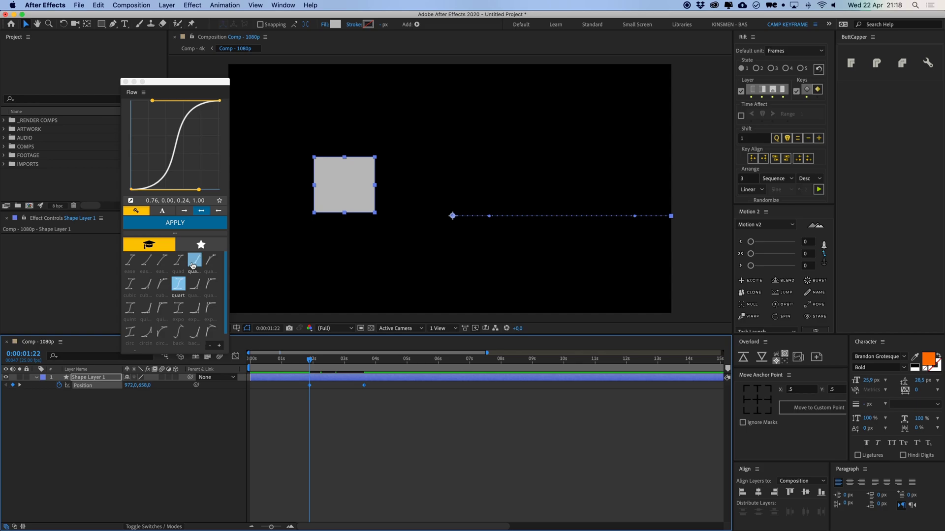
click(180, 286)
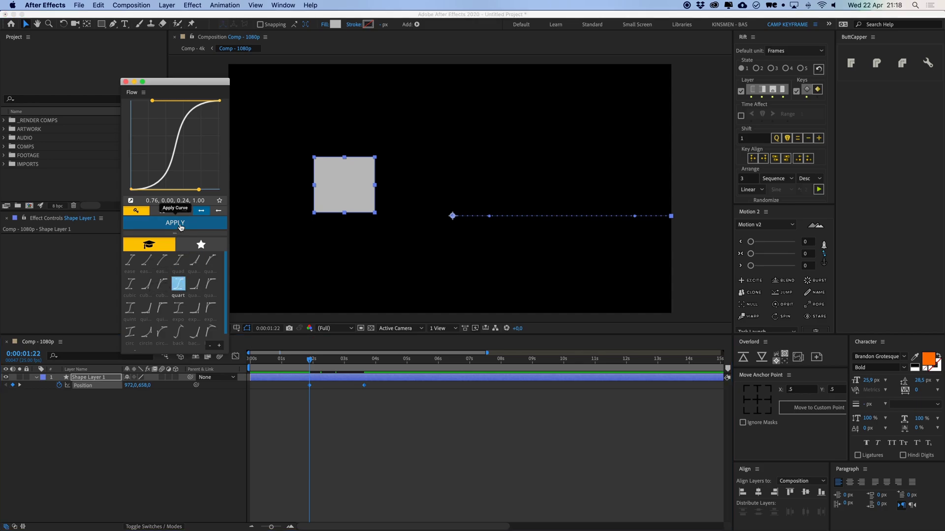
drag(405, 407, 266, 375)
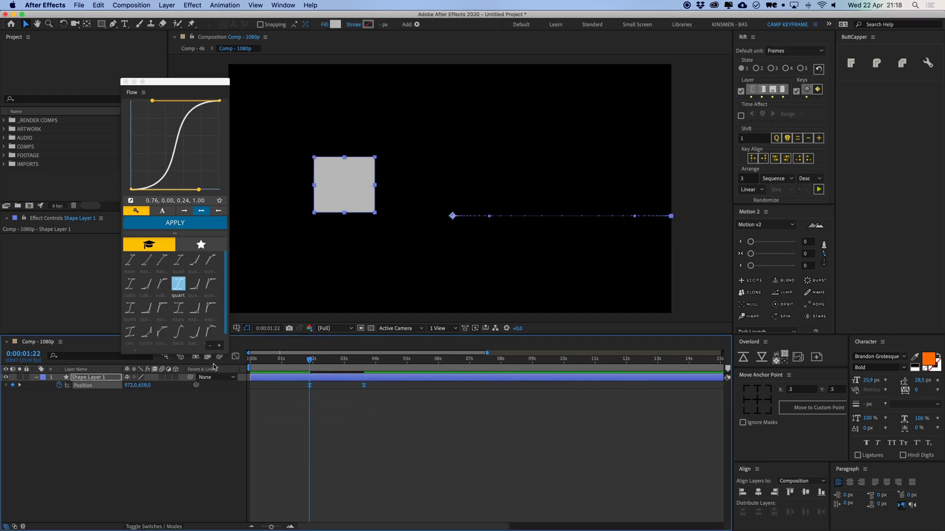
click(236, 357)
Apply Flow's quintOut curve to both Position keyframes and preview the motion from 0:00:01:22.
drag(289, 481, 387, 509)
click(163, 308)
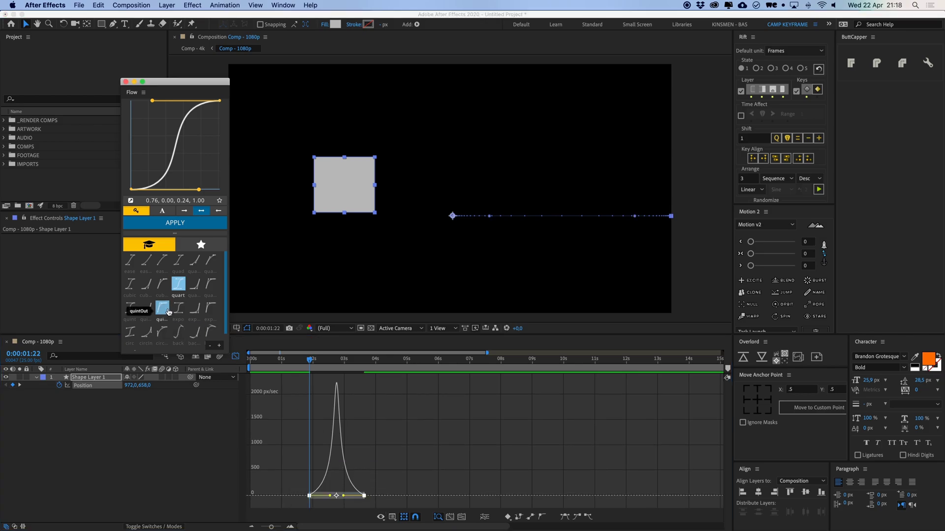
click(174, 222)
click(423, 411)
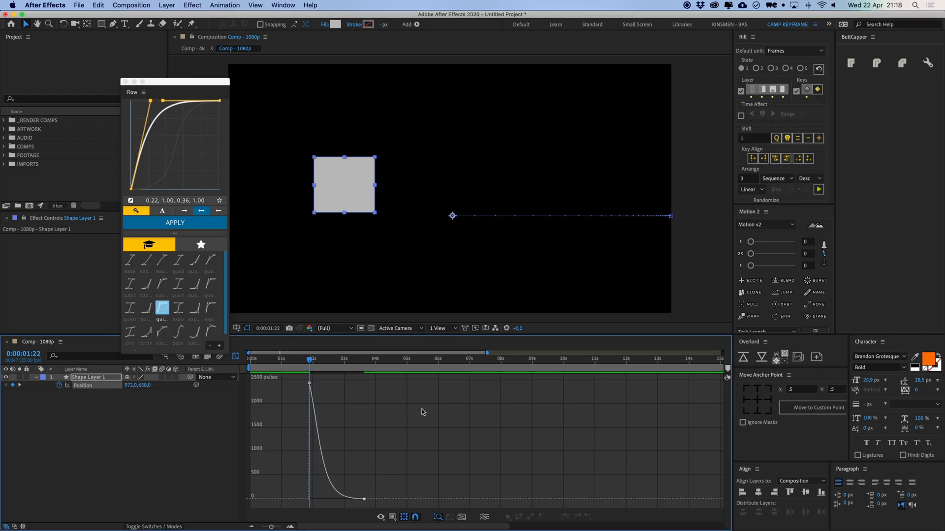
key(space)
drag(299, 379, 389, 504)
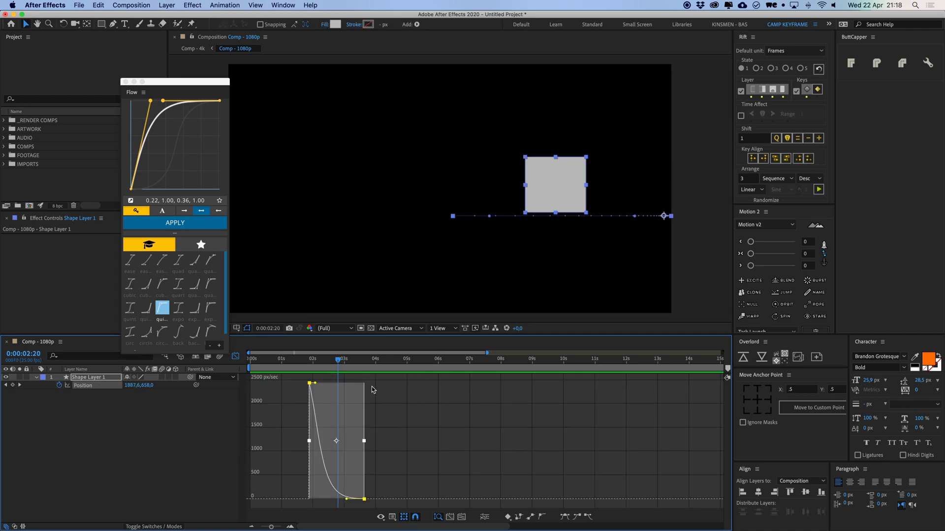
click(308, 360)
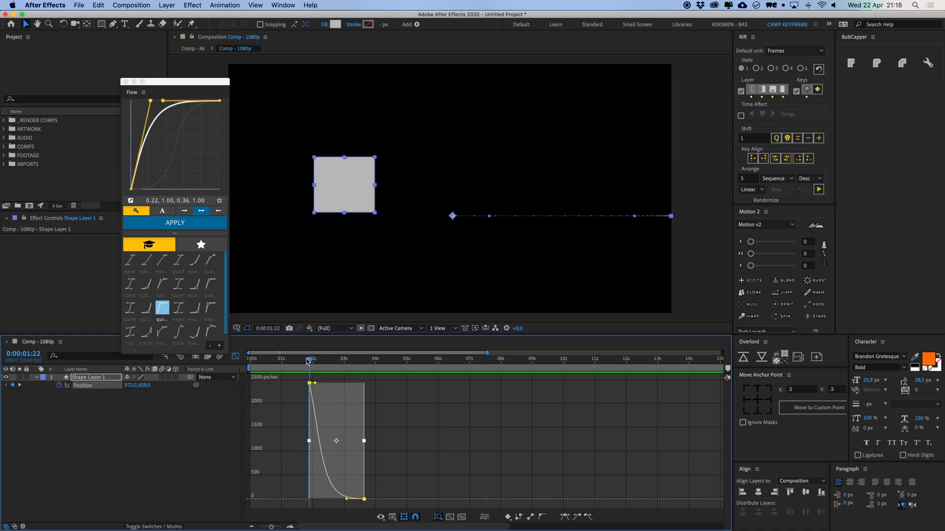
key(space)
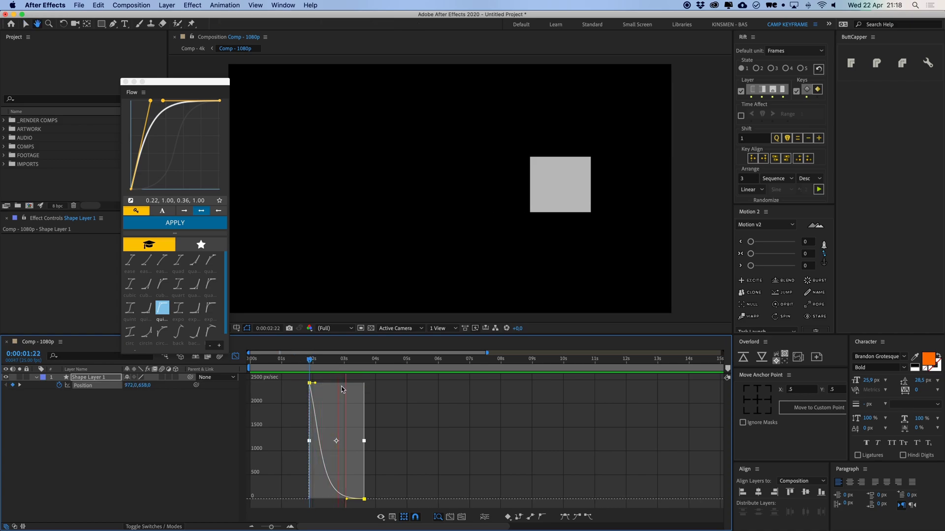
click(310, 359)
Apply Flow's quint ease-in curve (0.64, 0.00, 0.78, 0.00) to both Position keyframes and return to the layer bar view.
drag(284, 381, 392, 501)
click(146, 307)
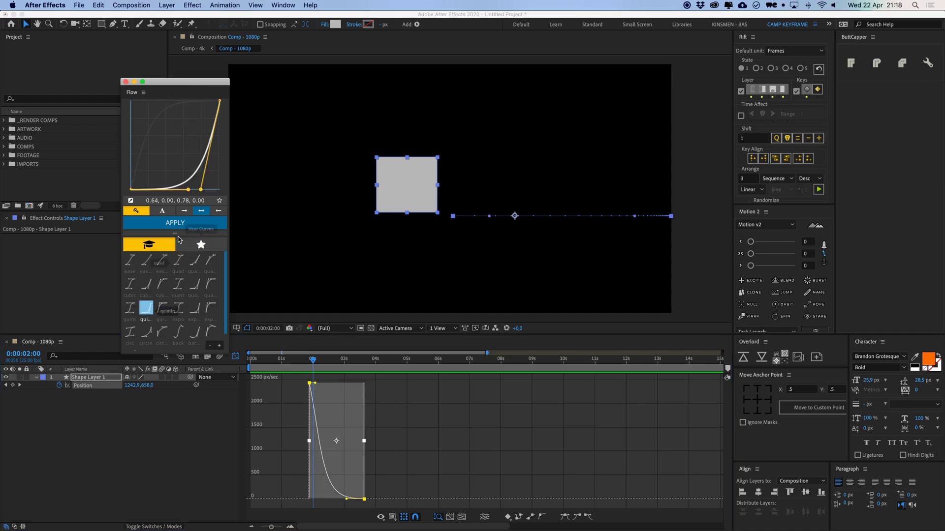
click(178, 223)
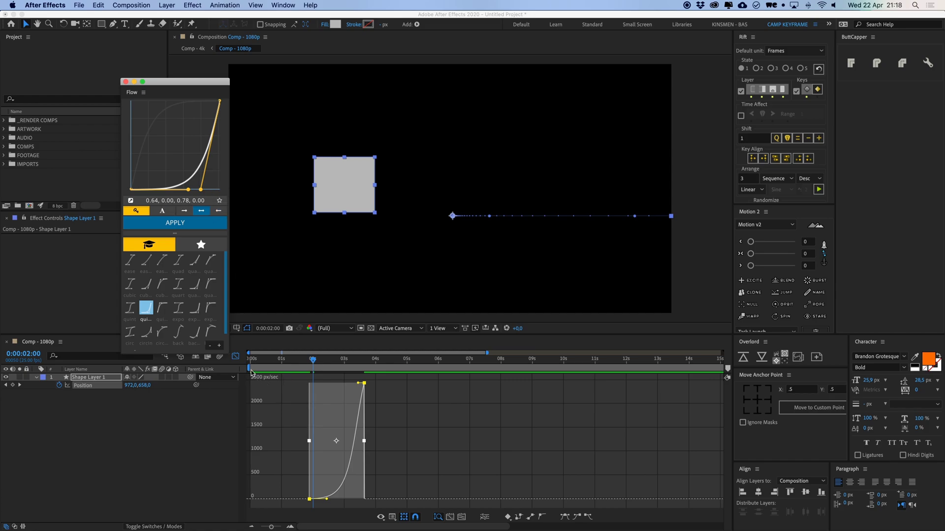
drag(197, 83, 188, 69)
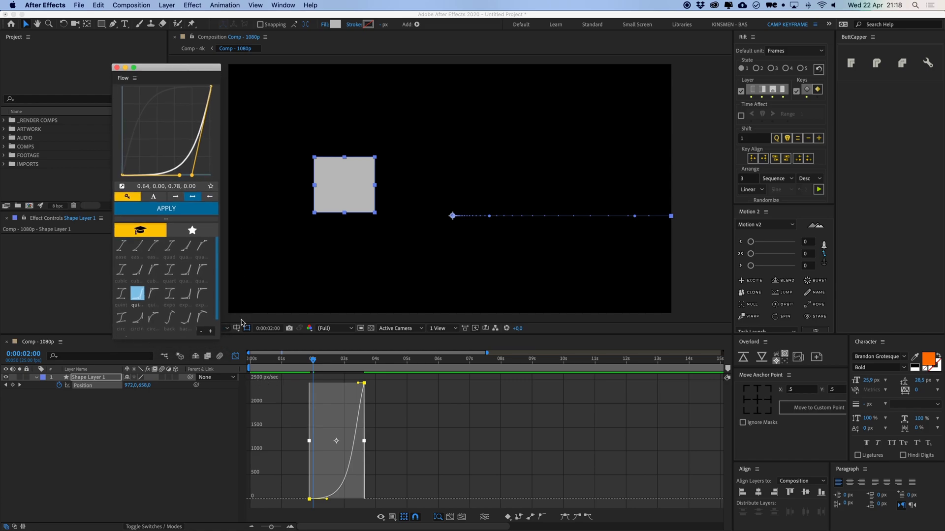
click(236, 360)
click(299, 405)
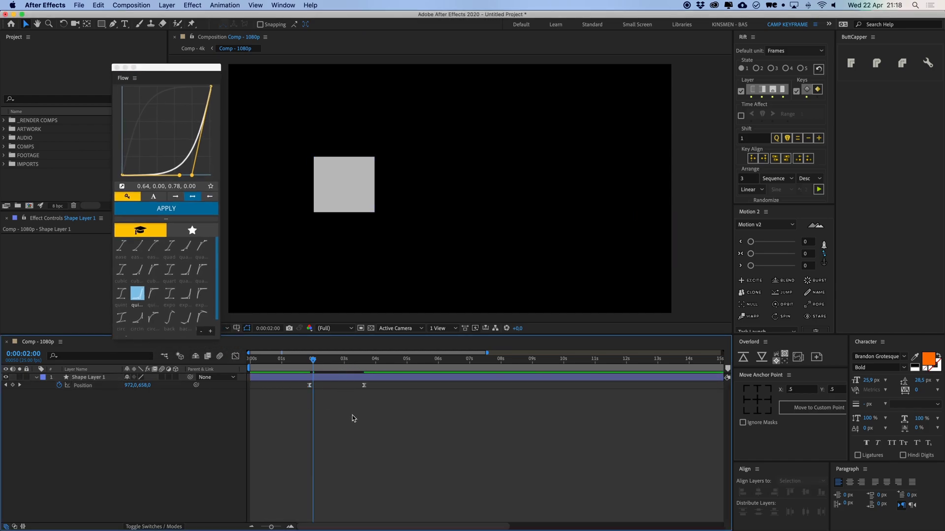
Draw a second grey rectangle below and to the right of the composition's centre on its own shape layer.
click(101, 24)
drag(479, 201, 546, 251)
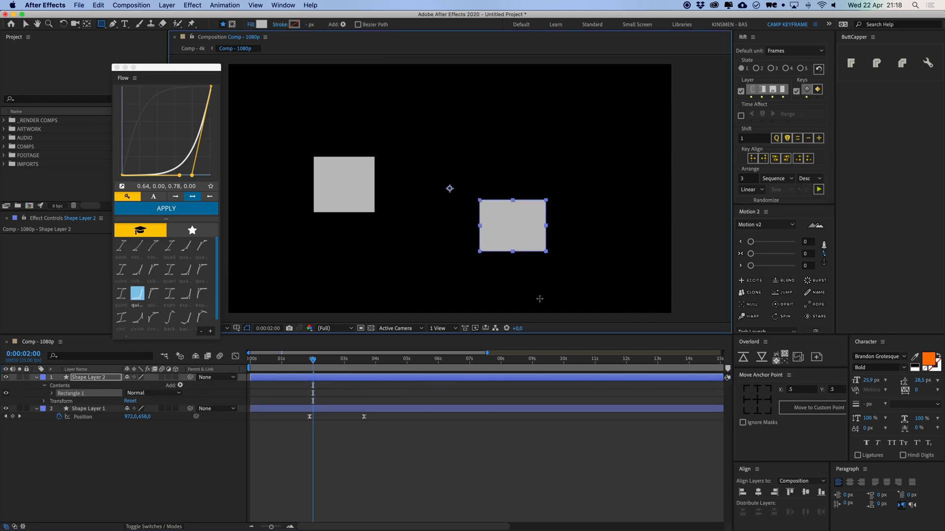
key(v)
Animate Shape Layer 2's Position from 960, 540 at 0:00:01:22 to 290, 540 at 0:00:03:16.
drag(313, 360, 310, 363)
key(p)
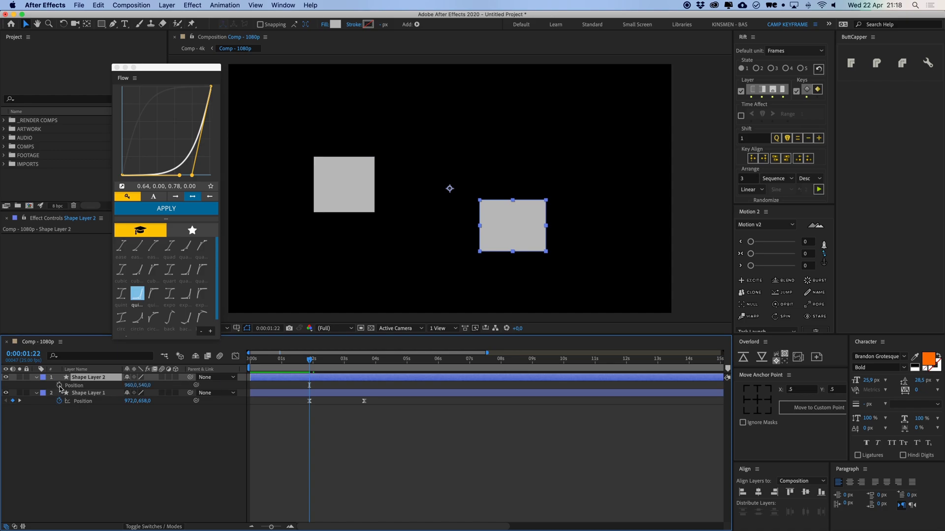
click(59, 386)
click(363, 366)
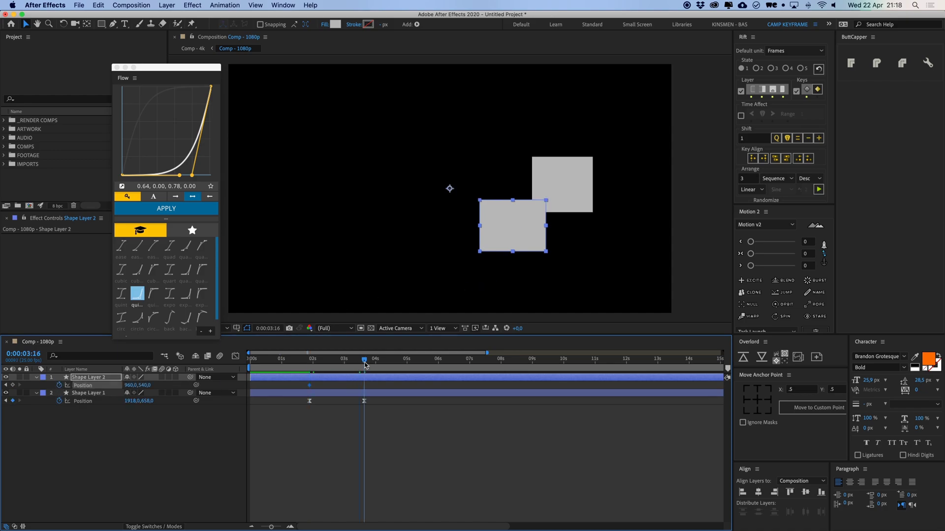
drag(508, 236, 354, 232)
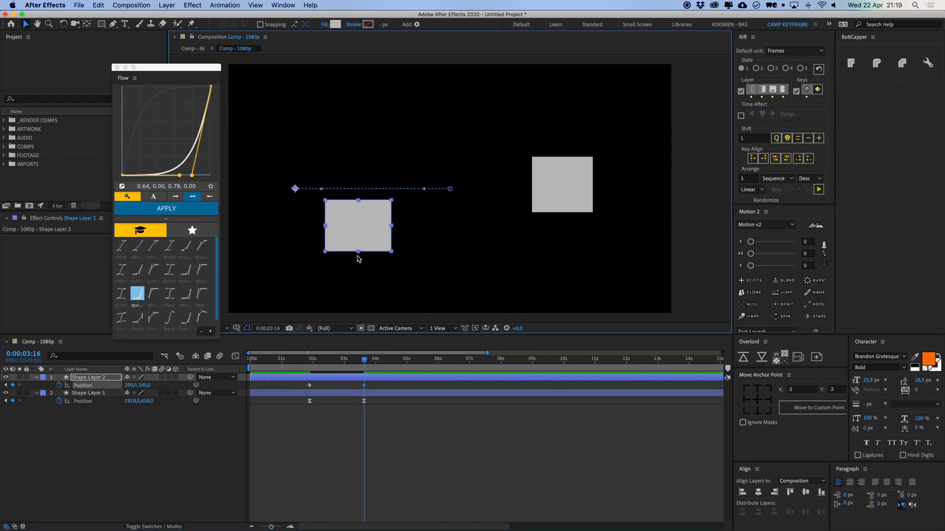
Move both of Shape Layer 2's Position keyframes down to Y 640 and return the playhead to 0:00:01:22.
drag(379, 390, 259, 384)
drag(369, 222, 367, 246)
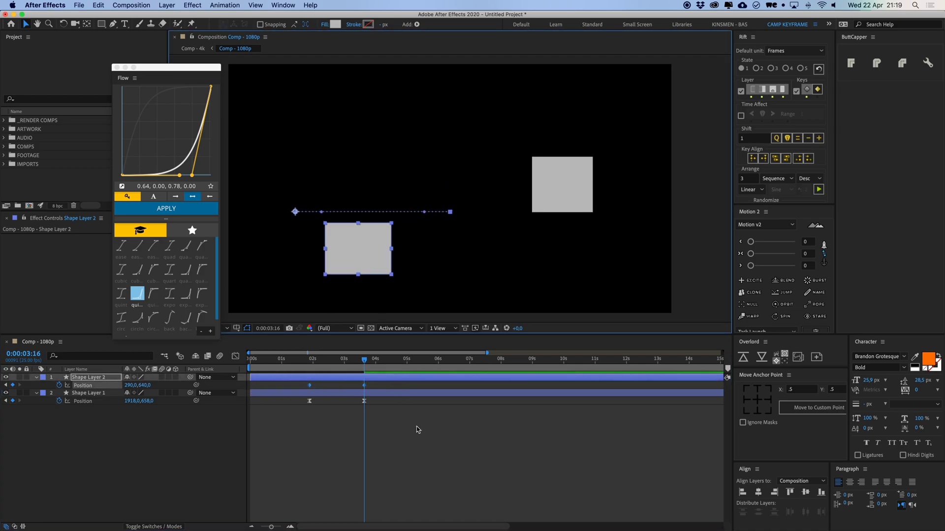
click(415, 428)
drag(337, 360, 310, 367)
Try several Flow presets with no keyframes selected, ending on the ease-out curve (0.00, 0.00, 0.58, 1.00).
drag(298, 415, 381, 400)
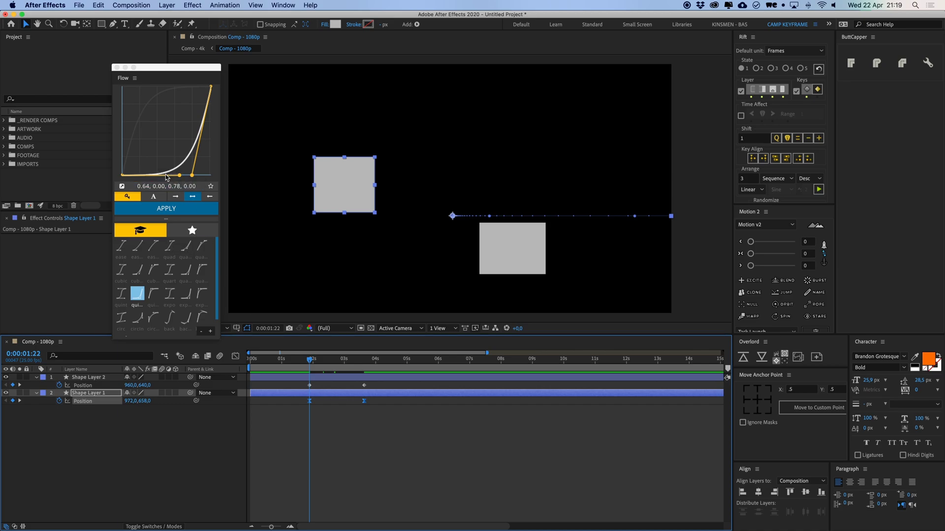
key(super+shift+a)
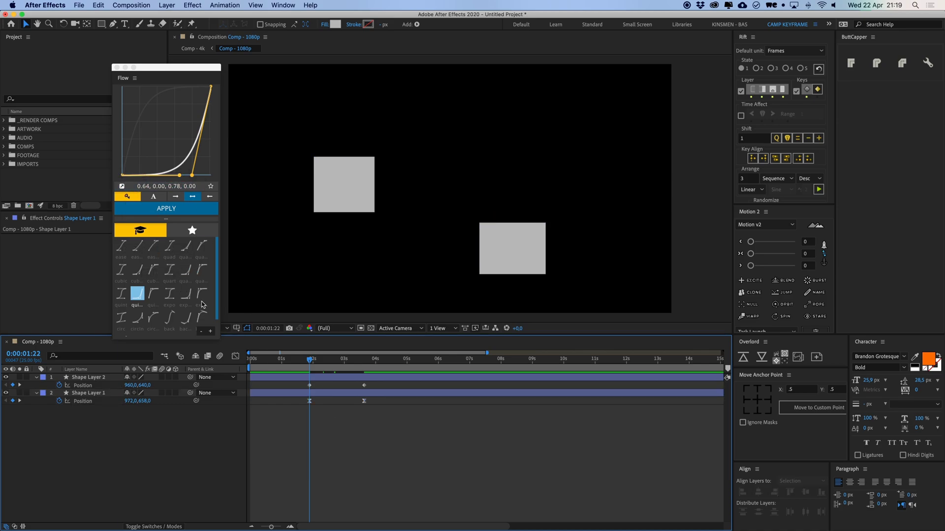
click(202, 247)
click(170, 248)
click(122, 248)
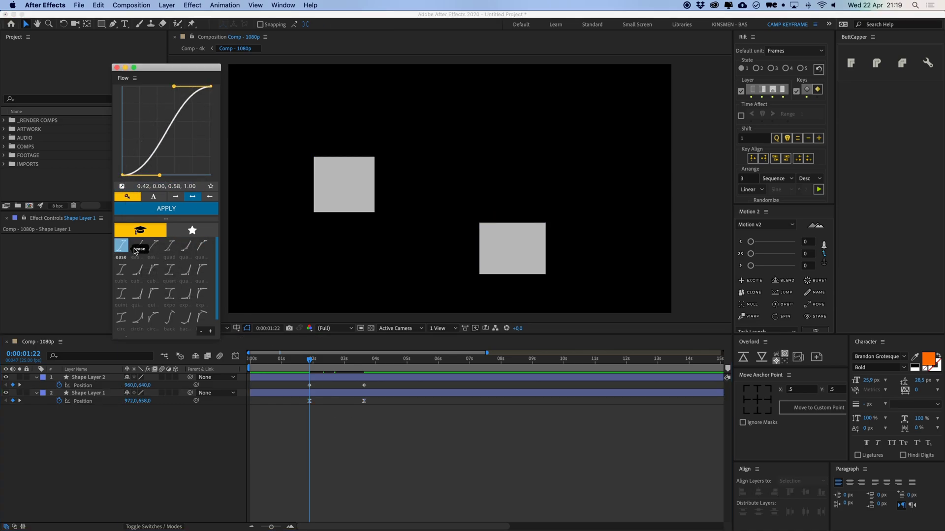
click(138, 245)
click(154, 245)
Read the curve from Shape Layer 1's Position keyframes, apply it to Shape Layer 2's Position keyframes, and preview both.
drag(391, 421, 302, 392)
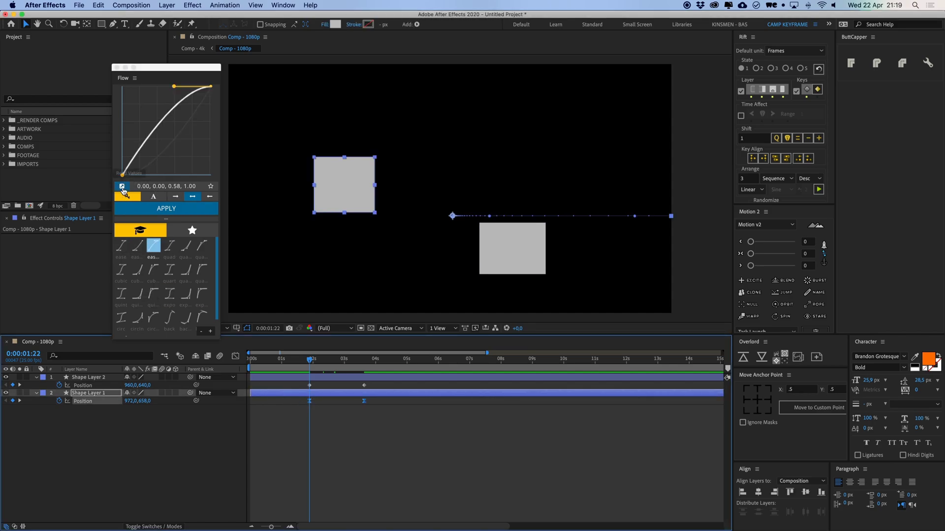
click(122, 187)
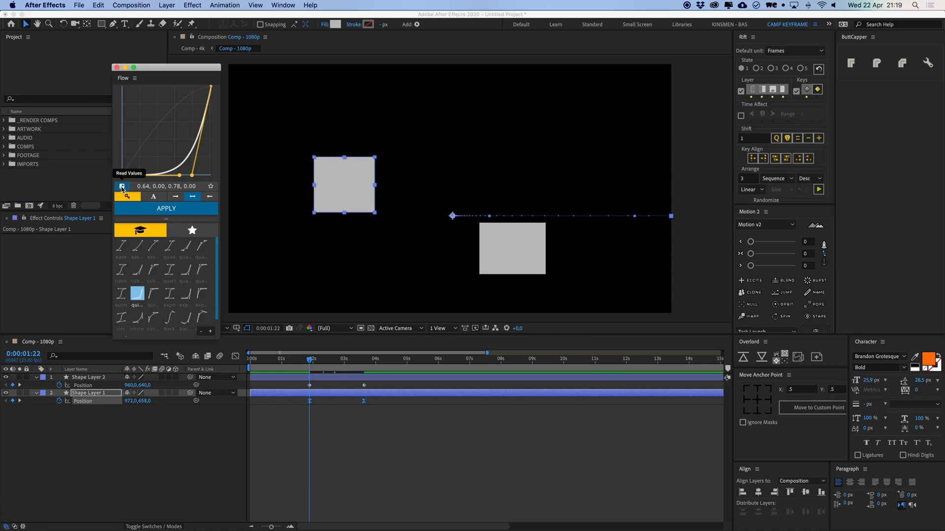
drag(302, 384, 403, 392)
click(204, 208)
click(370, 447)
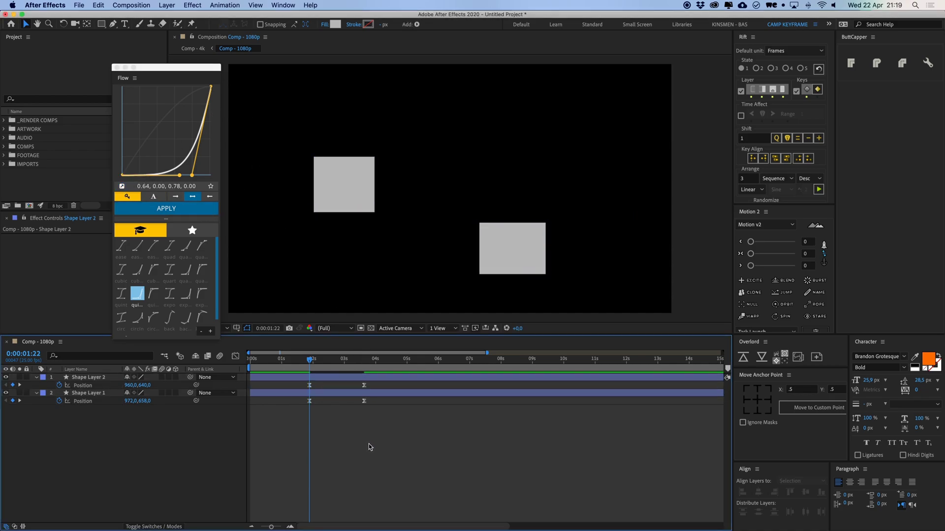
key(space)
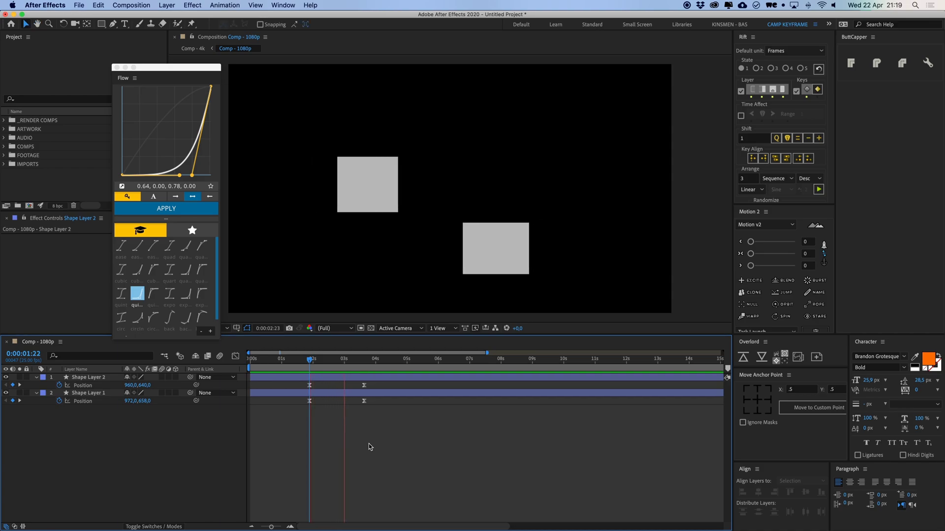
key(space)
Move the floating Flow panel up and reshape its curve by hand to about 0.15, 0.74, 0.75, 0.36.
drag(298, 407, 402, 400)
click(455, 474)
drag(182, 68, 185, 44)
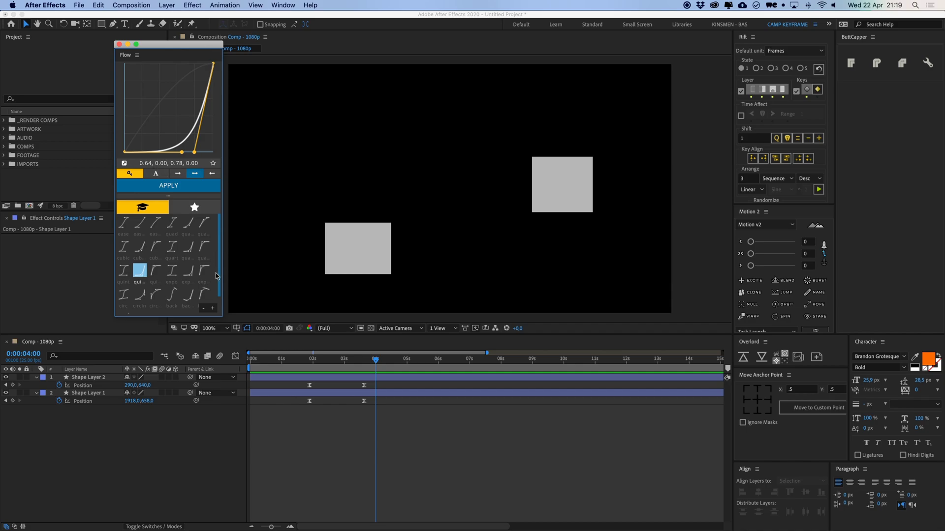
drag(181, 152, 142, 91)
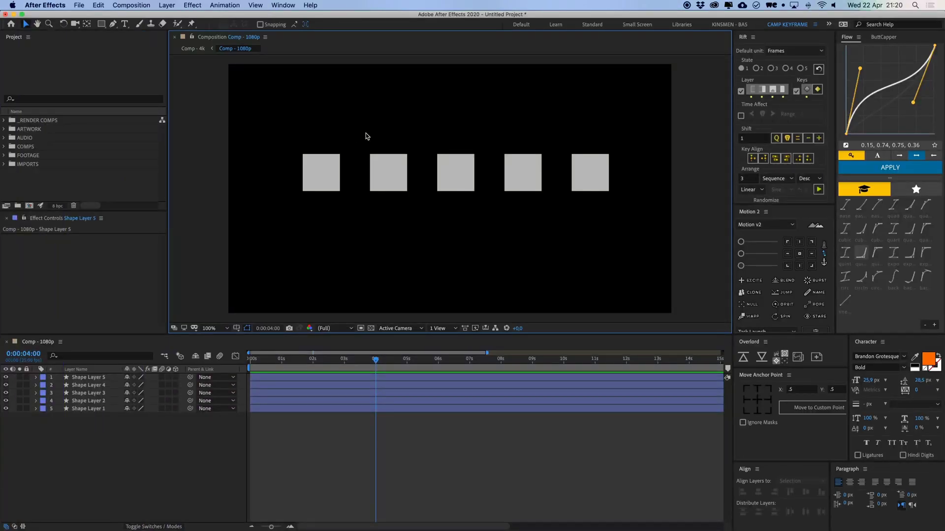
Move all five squares slightly down and left in the composition, keeping all their layers selected.
drag(301, 120, 315, 182)
click(599, 233)
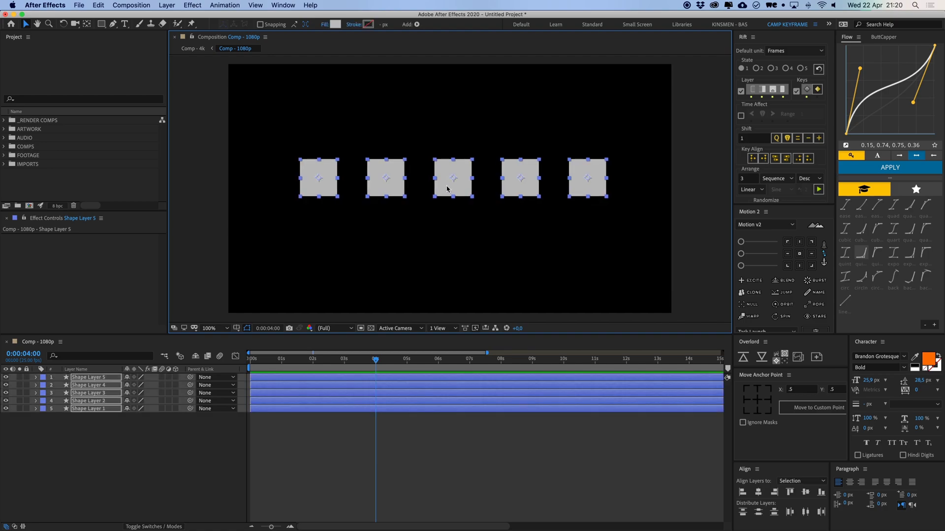
click(571, 245)
drag(633, 228, 281, 139)
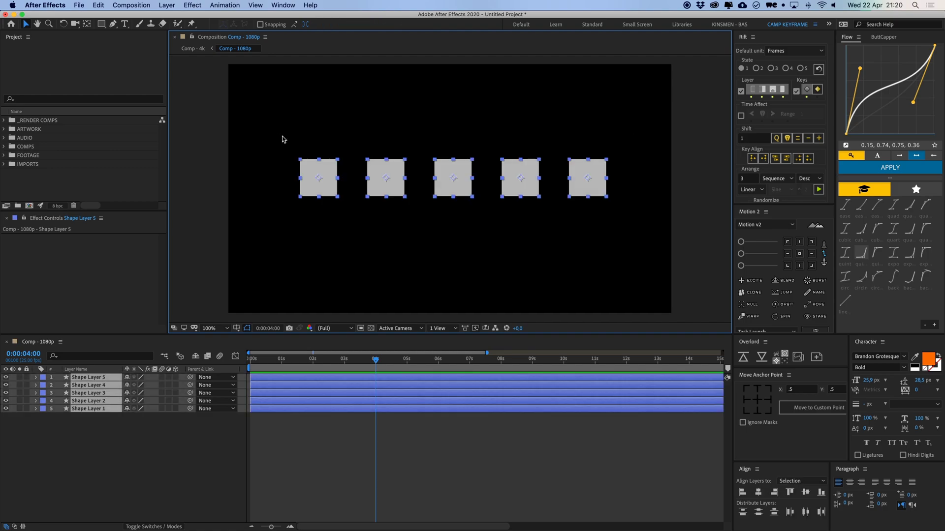
Add a Position keyframe to all five square layers at 0:00:03:04 and trim the layers to start there.
drag(375, 363, 349, 359)
key(p)
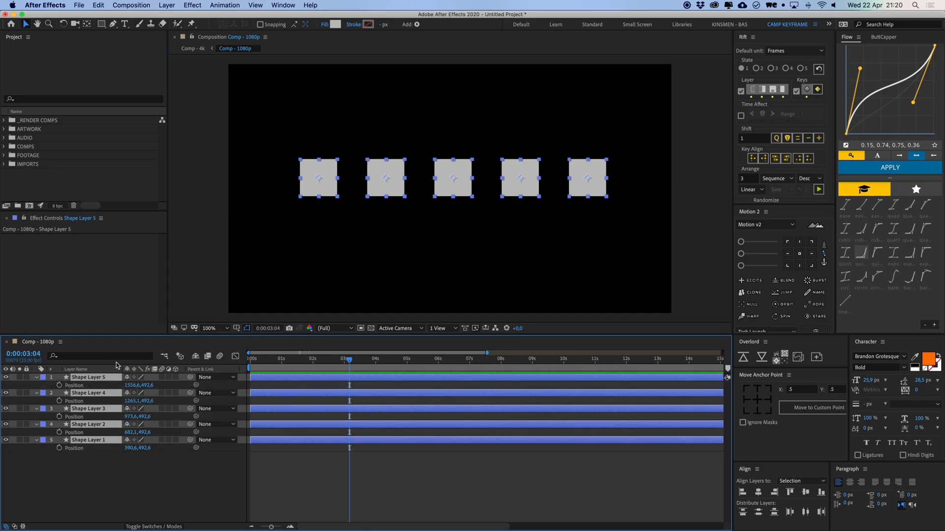
click(60, 386)
key(alt+[)
Keyframe all squares at about Y 748.6 at 0:00:04:14 and raise them to about Y 364.6 at 0:00:03:04.
drag(381, 362, 393, 361)
drag(387, 174, 387, 234)
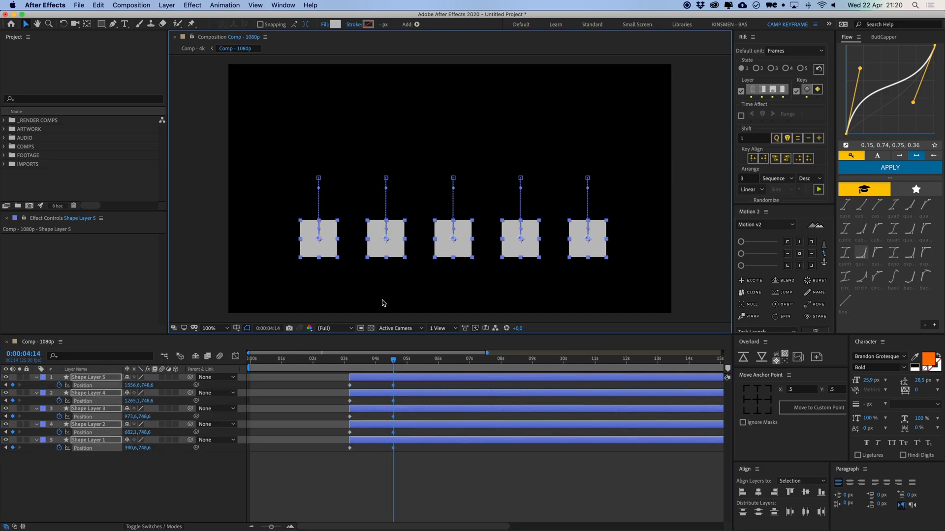
click(346, 363)
drag(378, 181, 377, 151)
Apply Flow's quart ease-in-out preset (0.76, 0.00, 0.24, 1.00) to all the squares' Position keyframes.
drag(429, 471, 331, 383)
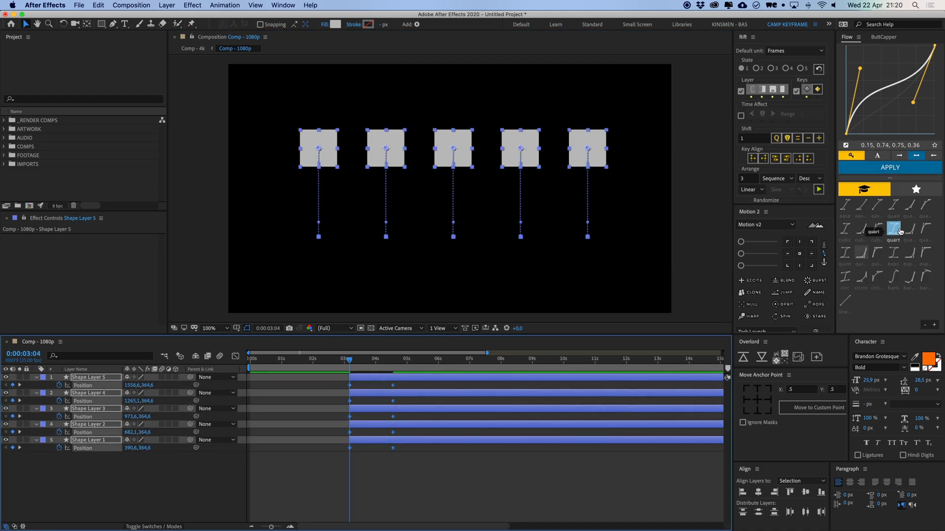
click(893, 229)
click(901, 167)
click(482, 492)
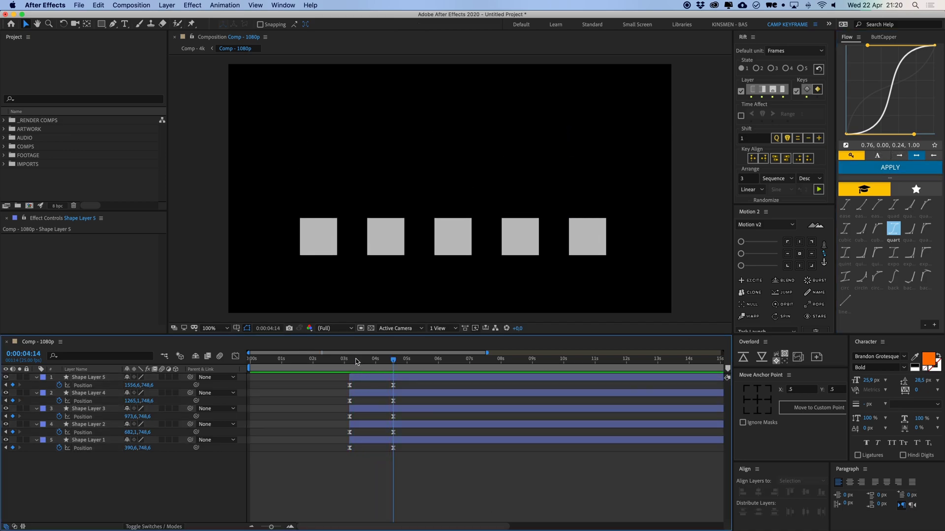
Try staggering the five layers by hand, starting each slightly later than the one below it, and preview the motion.
click(365, 440)
key(super+shift+a)
click(363, 439)
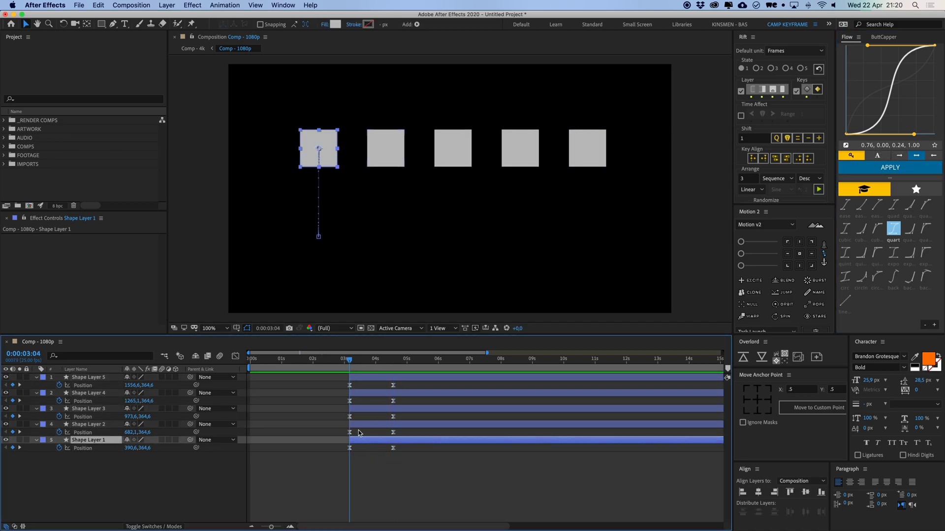
click(358, 425)
drag(366, 442, 364, 442)
click(356, 426)
drag(358, 409, 376, 379)
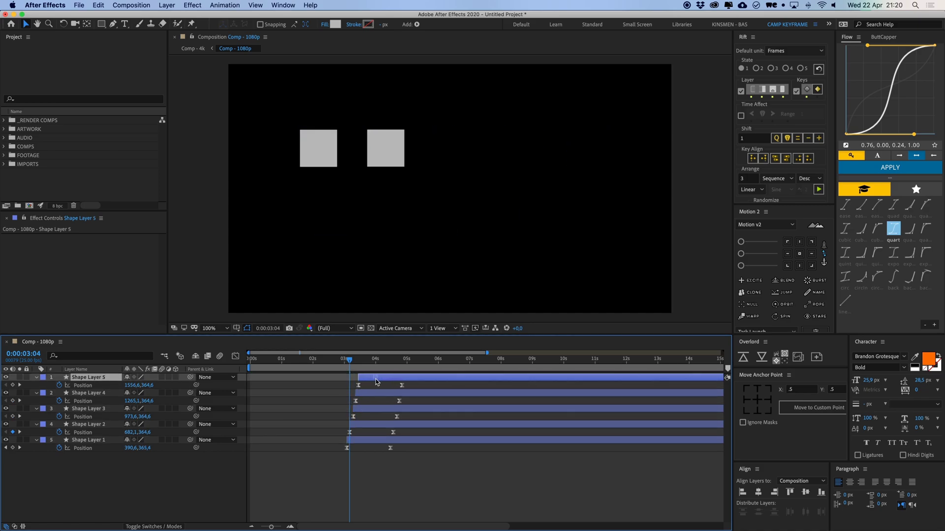
click(424, 476)
key(space)
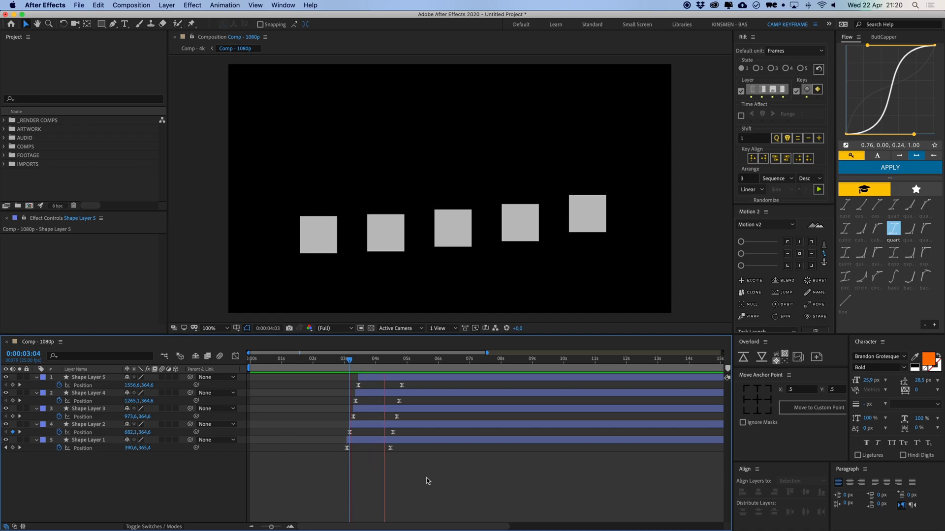
Try shifting all the staggered Position keyframes later so the first starts at 0:00:04:17, and preview the animation.
drag(429, 470, 411, 392)
click(428, 429)
key(space)
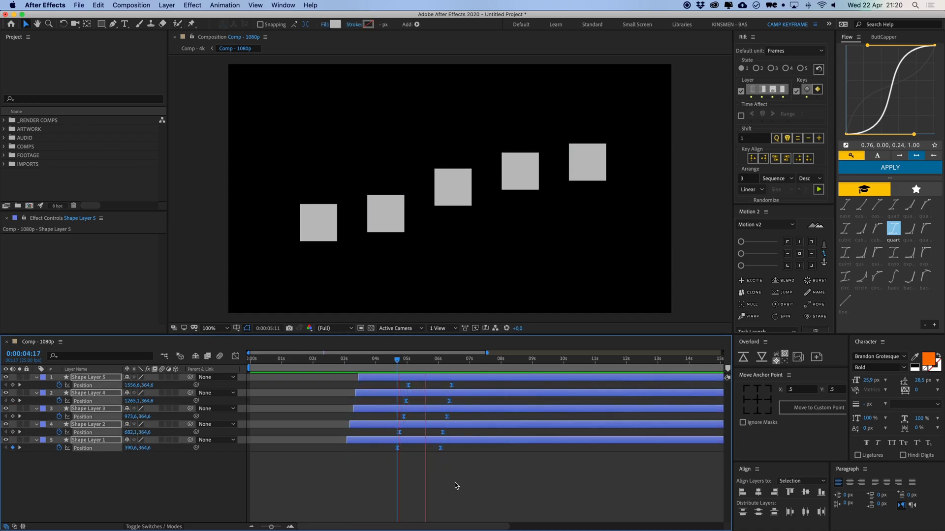
key(space)
click(409, 478)
Undo the keyframe shift and the manual staggering of the five layers.
key(super+z)
key(super+z)
key(super+z)
key(super+z)
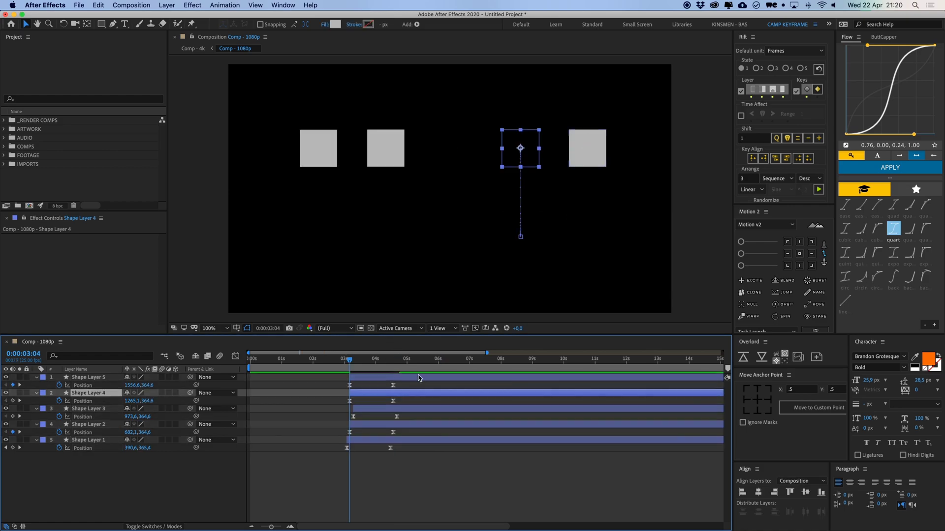
key(ctrl+z)
key(ctrl+z)
key(ctrl+z)
Move all the squares' Position keyframes later so that they start at 0:00:05:02.
drag(421, 375, 338, 468)
drag(350, 387, 410, 387)
click(409, 365)
click(389, 471)
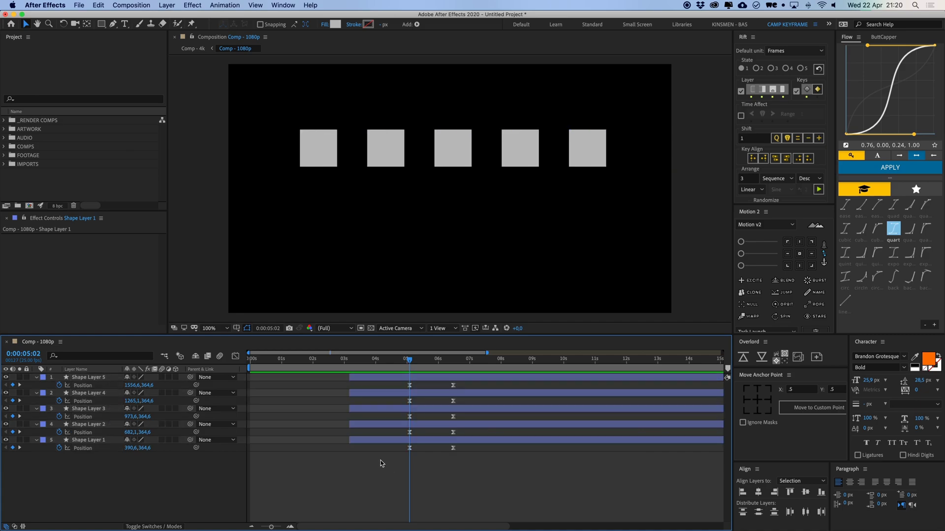
Select all five layers, sequence them in descending order with Rift, and preview the staggered motion.
drag(389, 465, 403, 413)
click(394, 441)
shift+click(396, 377)
shift+click(392, 378)
shift+click(391, 378)
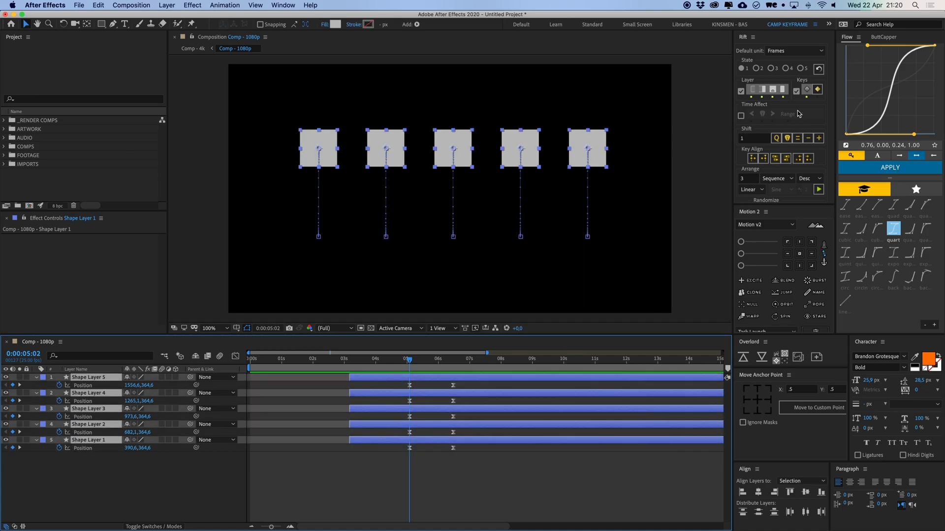
click(743, 183)
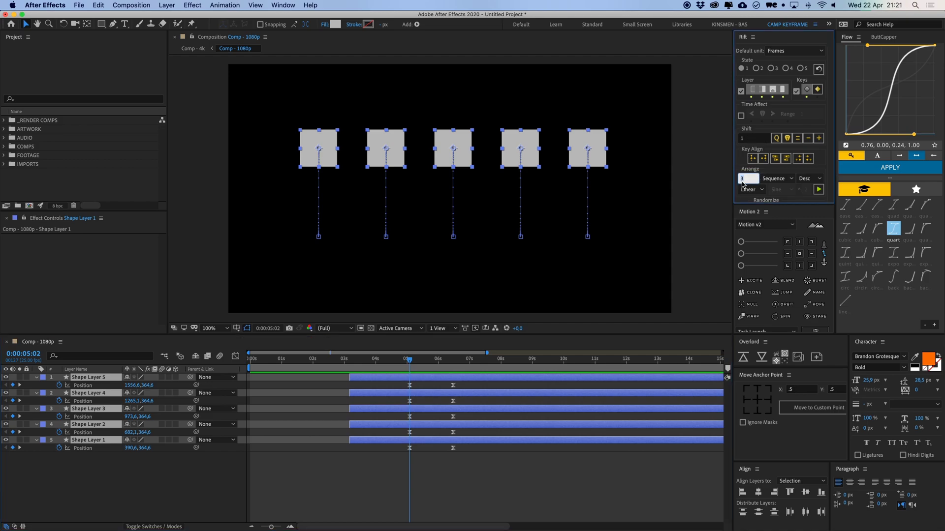
click(816, 180)
click(815, 189)
click(819, 190)
key(space)
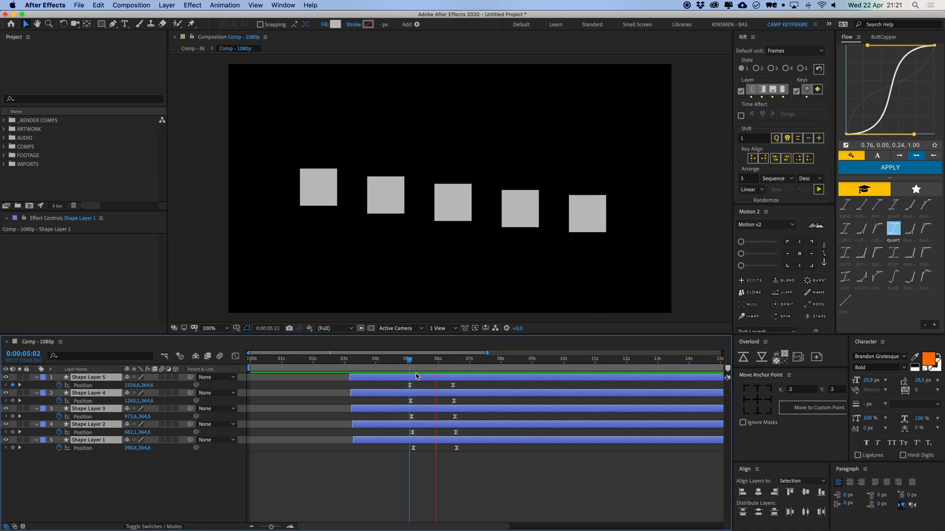
key(space)
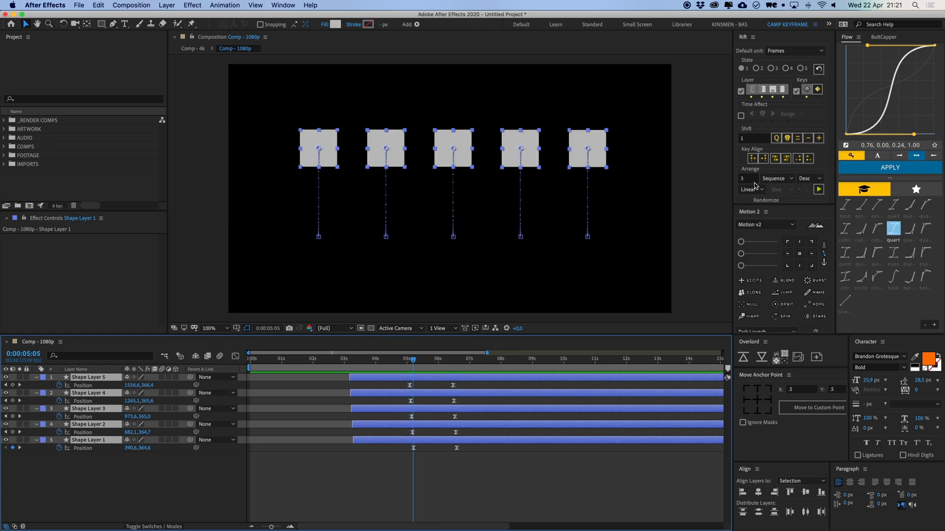
Sequence the layers in descending order with a 3-frame offset, preview them, and undo the sequencing.
click(820, 190)
click(411, 360)
key(space)
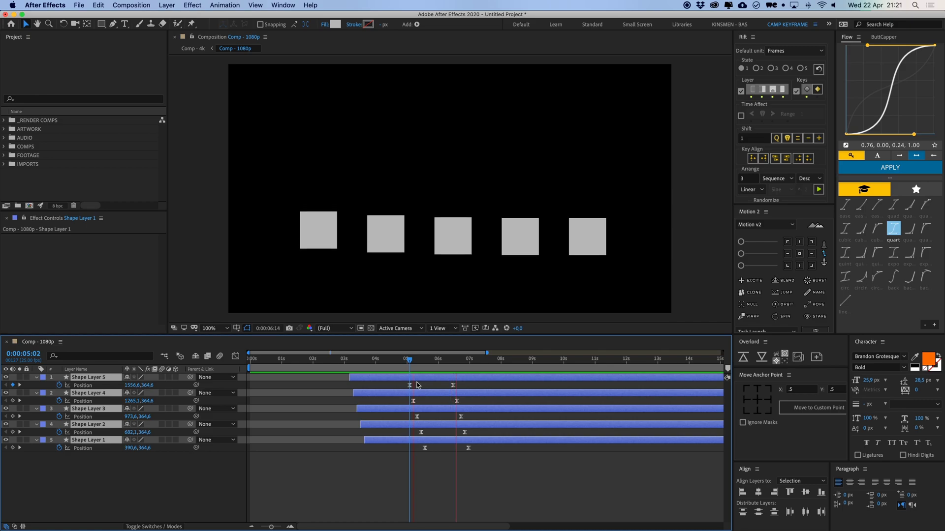
key(super+z)
key(super+z)
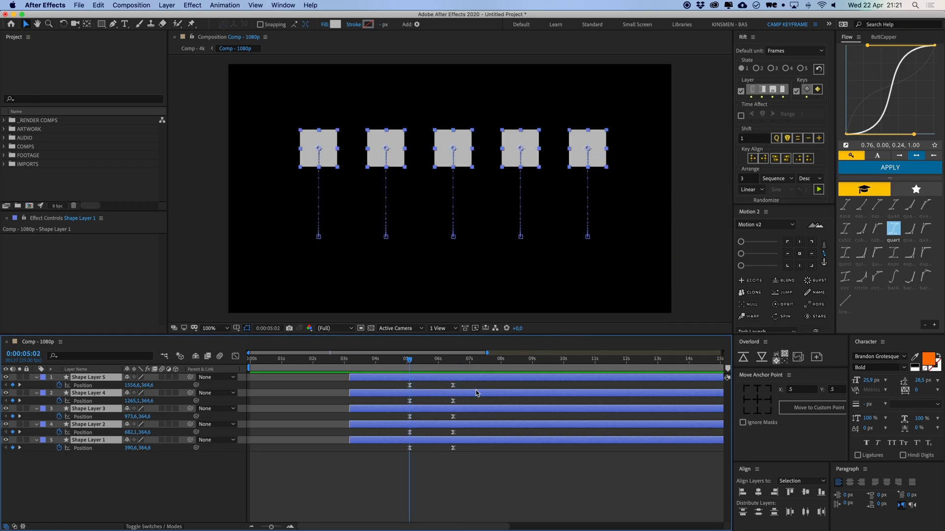
Sequence the five layers in ascending order with Rift, trying 3 and 30 frames, and preview the result.
click(816, 190)
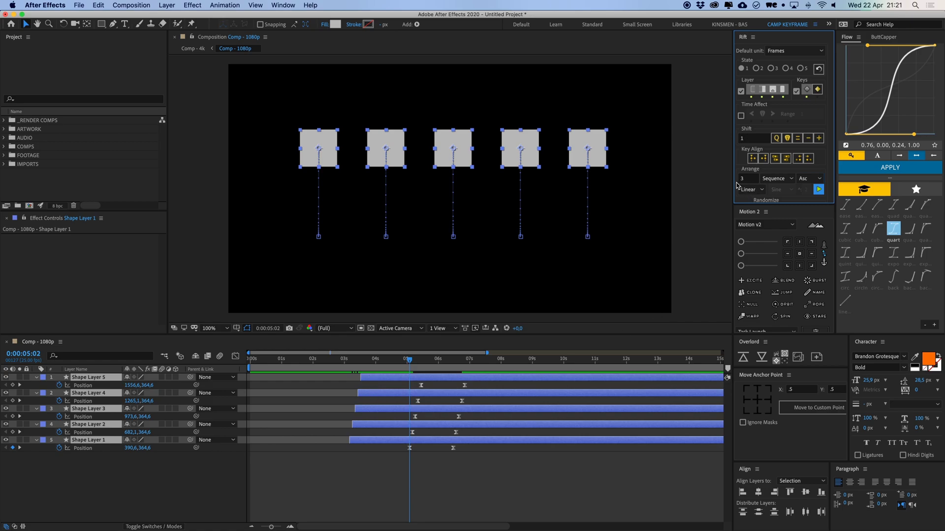
click(818, 189)
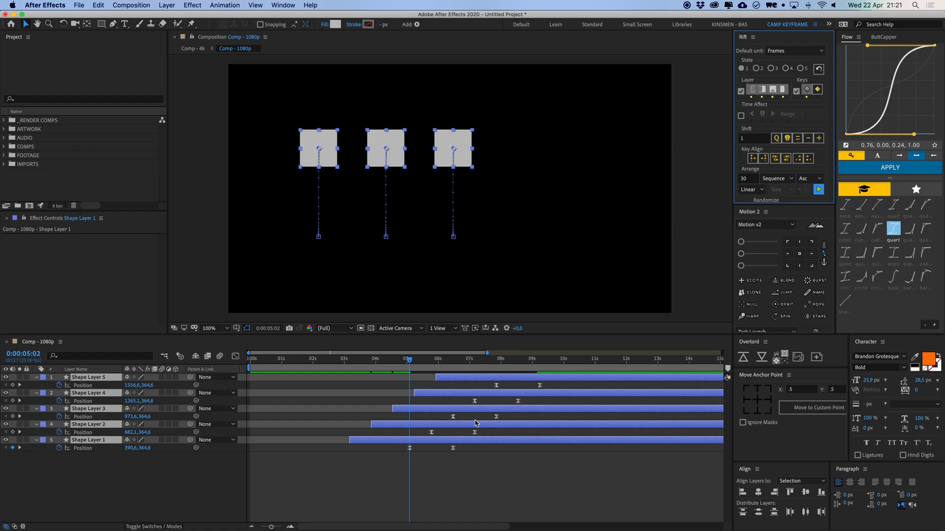
click(480, 462)
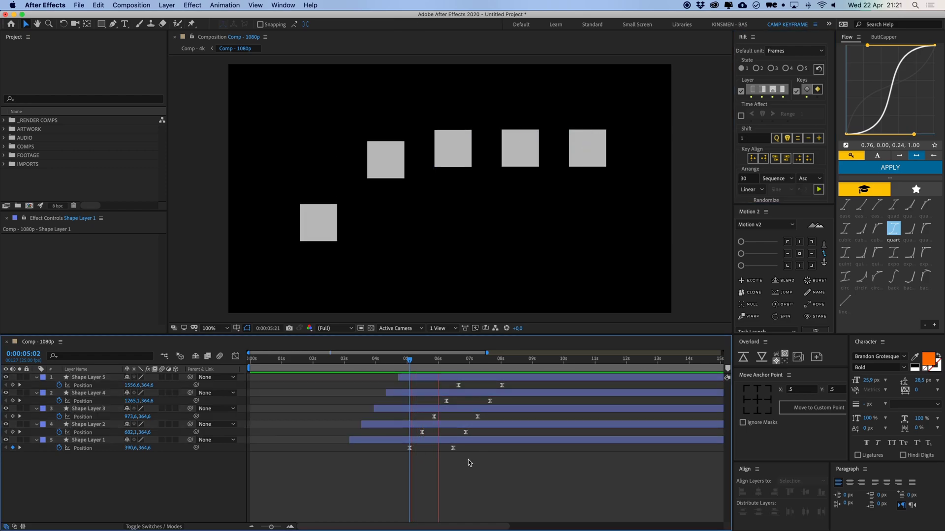
Undo the ascending sequencing so all five layers start together again.
key(super+z)
key(super+z)
key(super+z)
key(super+z)
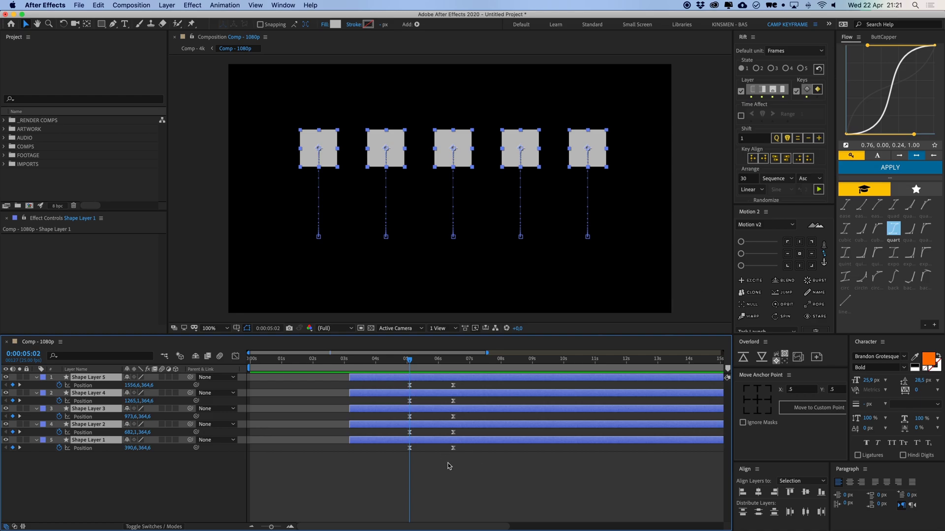
Turn off Rift's effect on layers, sequence only the Position keyframes in ascending order by 3 frames, and preview.
drag(483, 467, 399, 383)
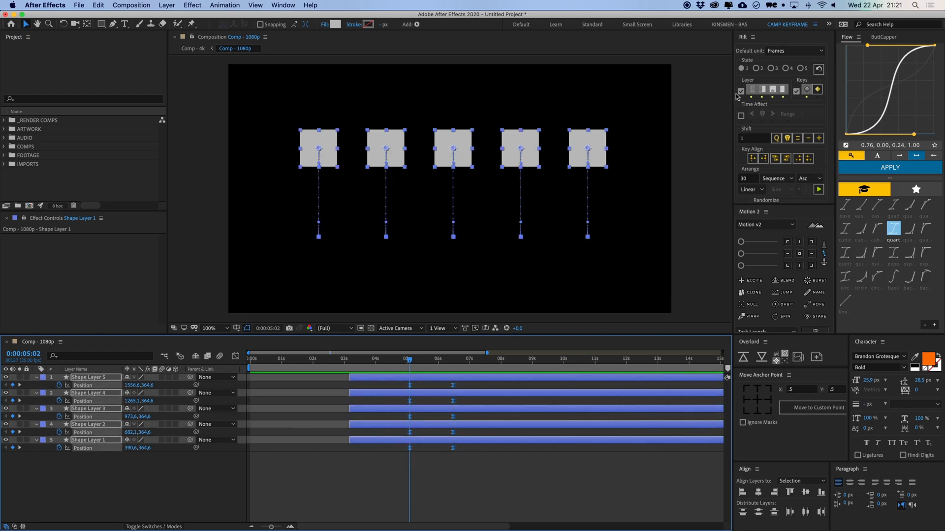
click(741, 92)
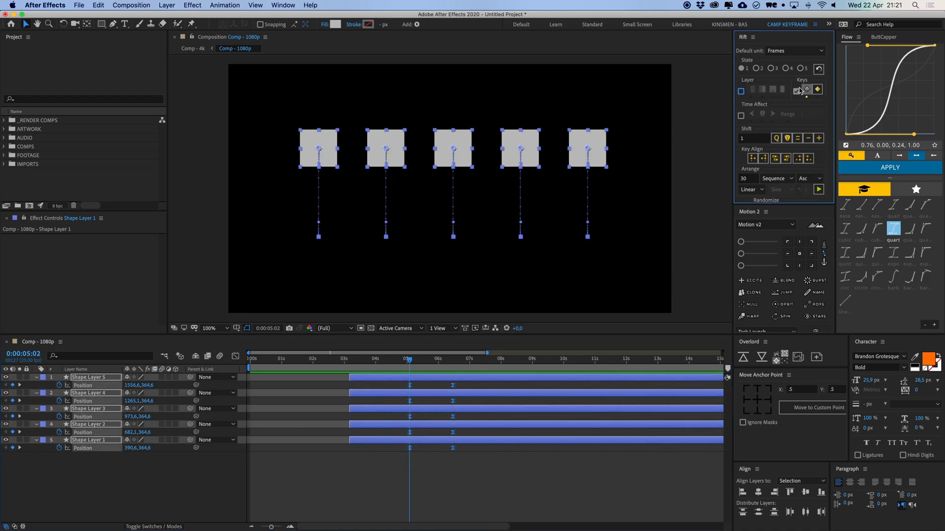
click(740, 180)
text(3)
click(818, 189)
click(460, 478)
key(space)
drag(442, 360, 352, 365)
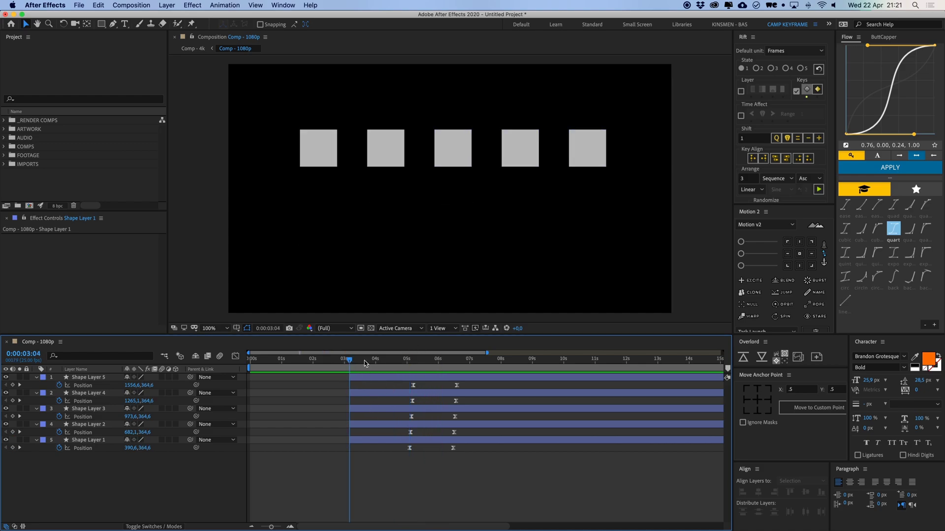
Try moving the sequenced Position keyframes to around 0:00:06:00, and switch Rift's layer option on and off again.
drag(361, 365, 371, 488)
click(462, 387)
drag(409, 449, 436, 447)
drag(518, 463, 432, 386)
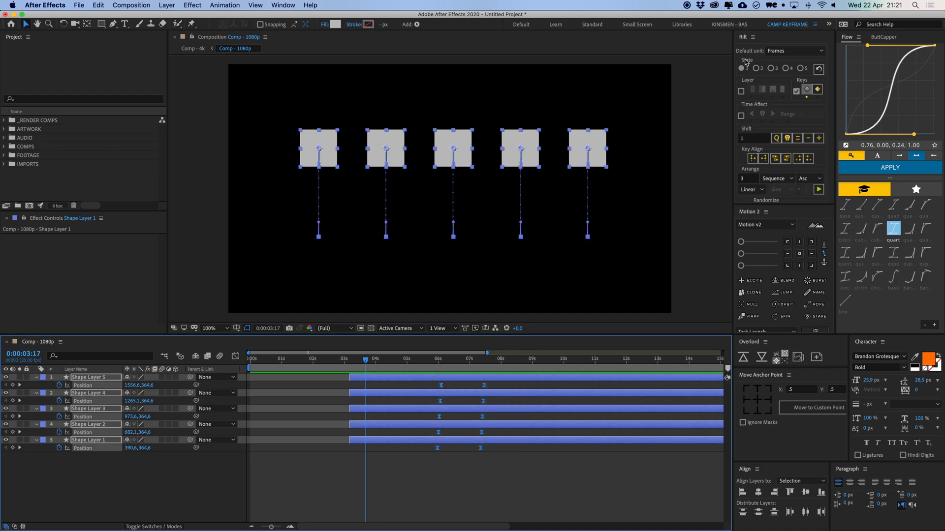
click(742, 92)
click(742, 92)
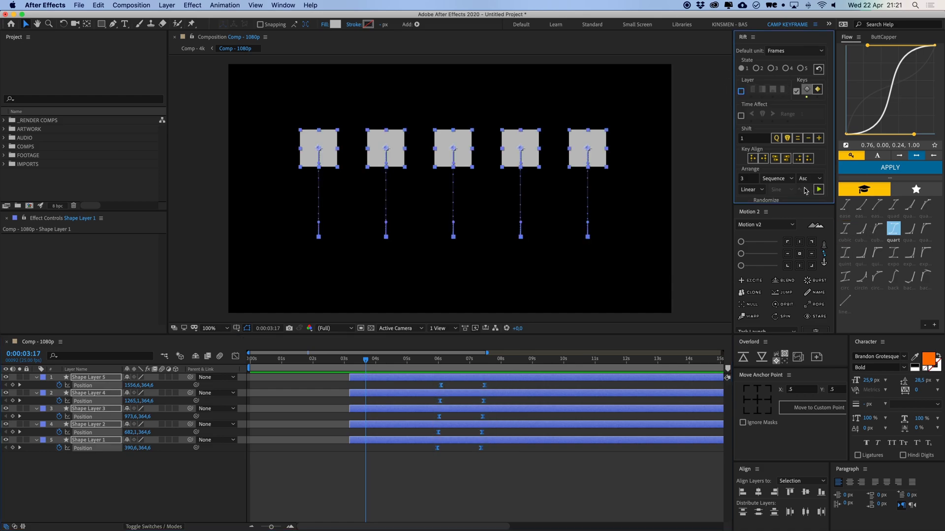
Enlarge the Rift panel to expose its Randomize settings, and undo the keyframe shift and sequencing.
drag(789, 206, 788, 224)
drag(525, 481, 477, 476)
key(super+z)
key(super+z)
key(k)
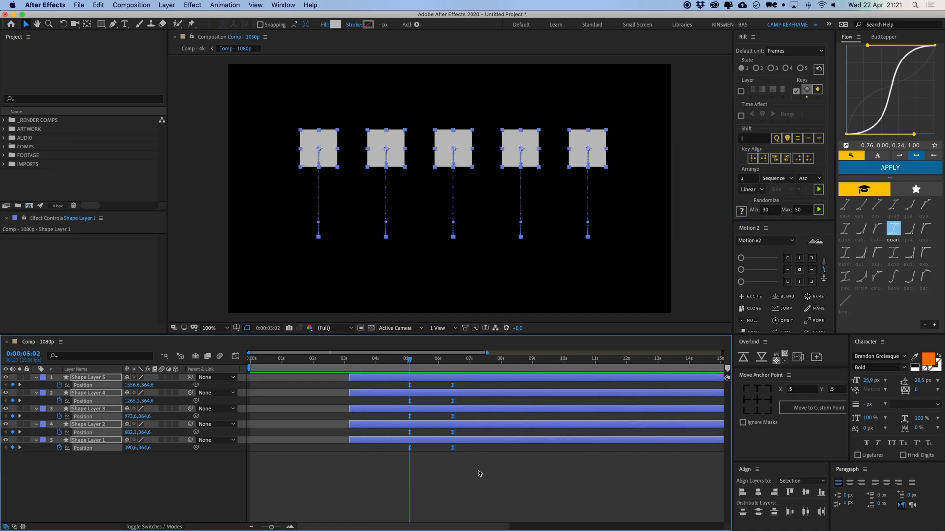
Randomize the timing of the squares' Position keyframes between 30 and 50 frames and preview the animation.
click(439, 442)
click(819, 210)
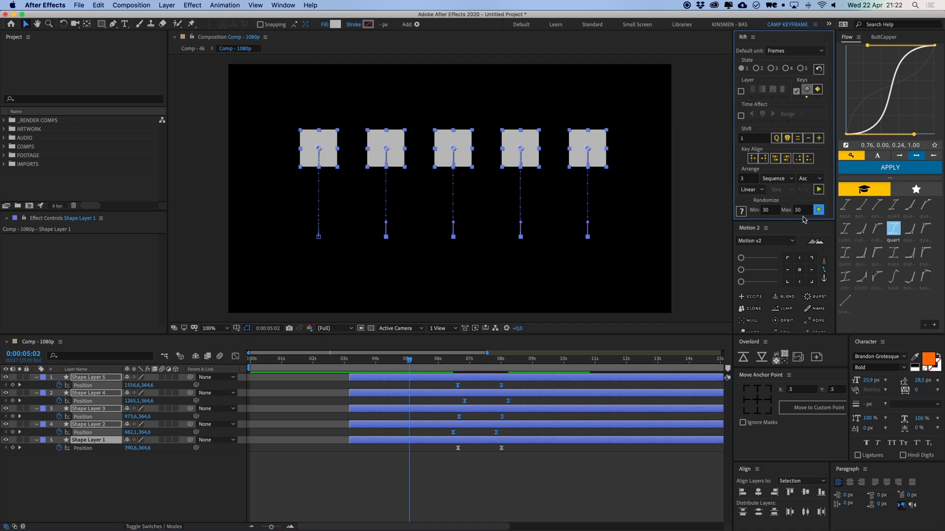
click(470, 438)
key(space)
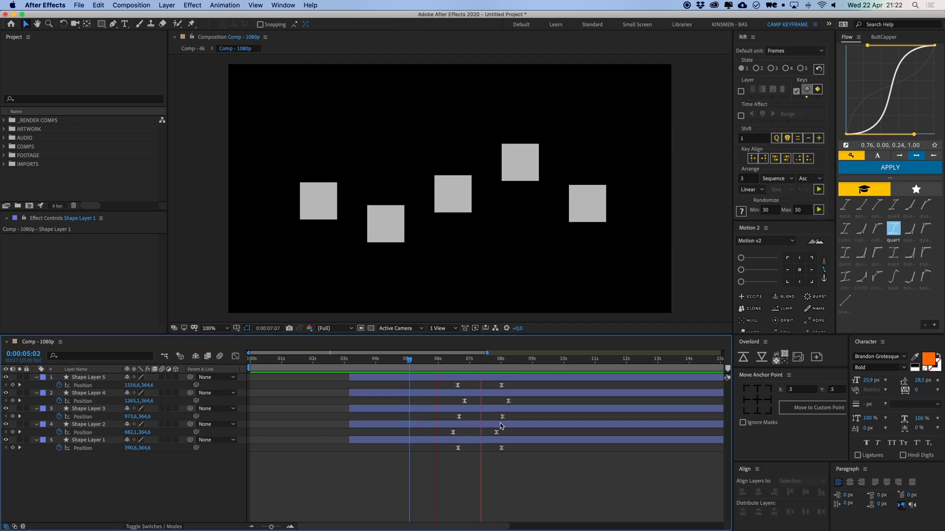
key(space)
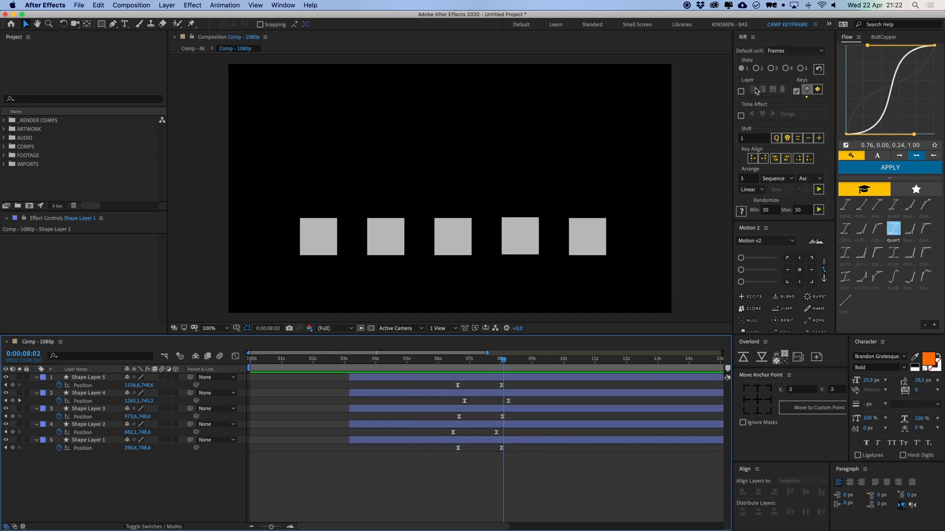
Look through Rift's default unit options, keeping Frames.
click(790, 52)
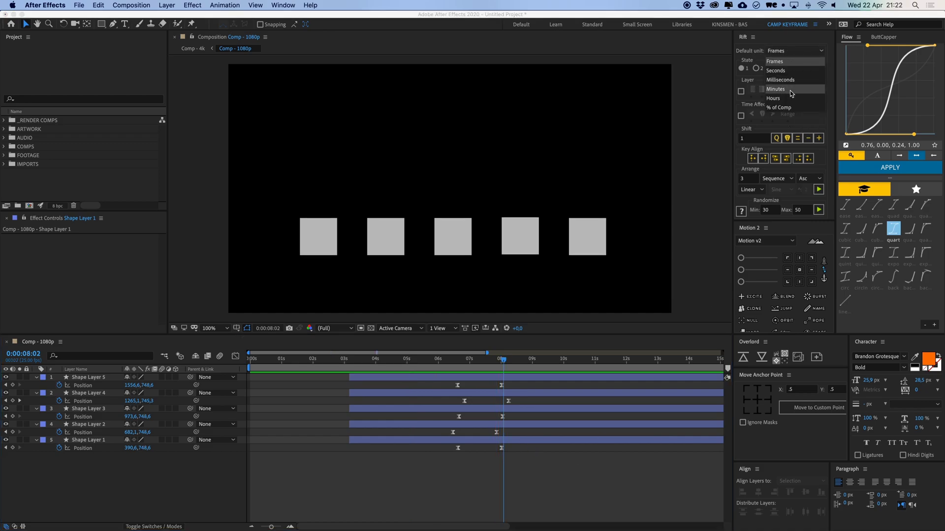
click(786, 44)
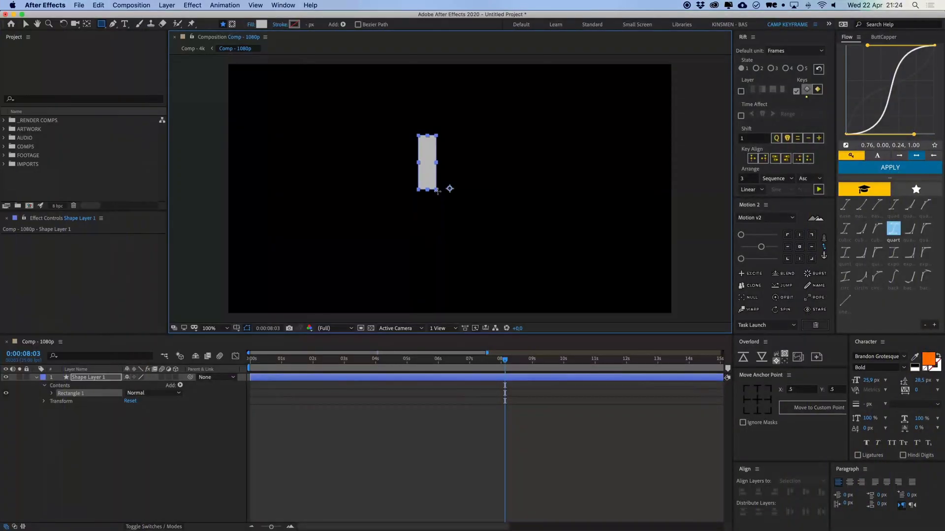
Draw a tall, narrow grey rectangle near the centre of the composition as a new shape layer.
drag(438, 194, 450, 256)
key(v)
click(562, 416)
Move the rectangle layer's anchor point to its bottom centre with Motion 2, and keep the layer selected.
click(550, 378)
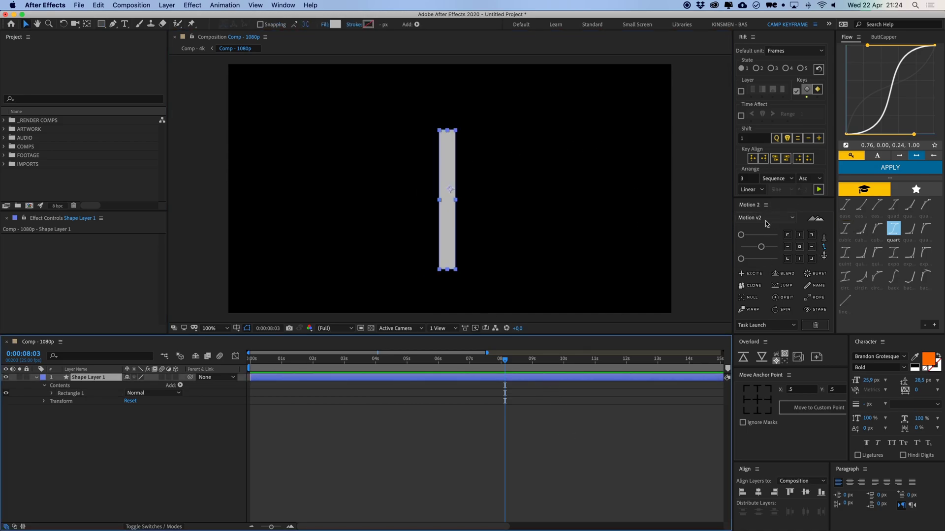
click(799, 259)
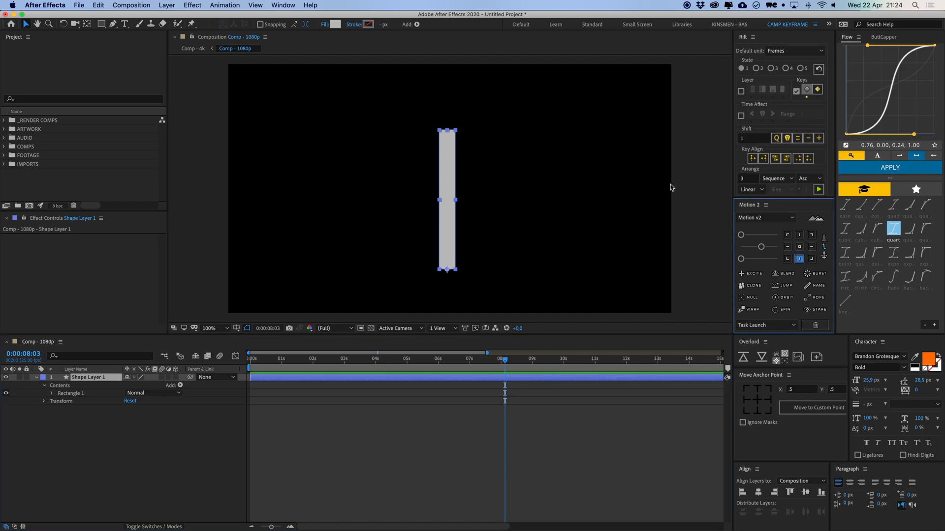
click(564, 482)
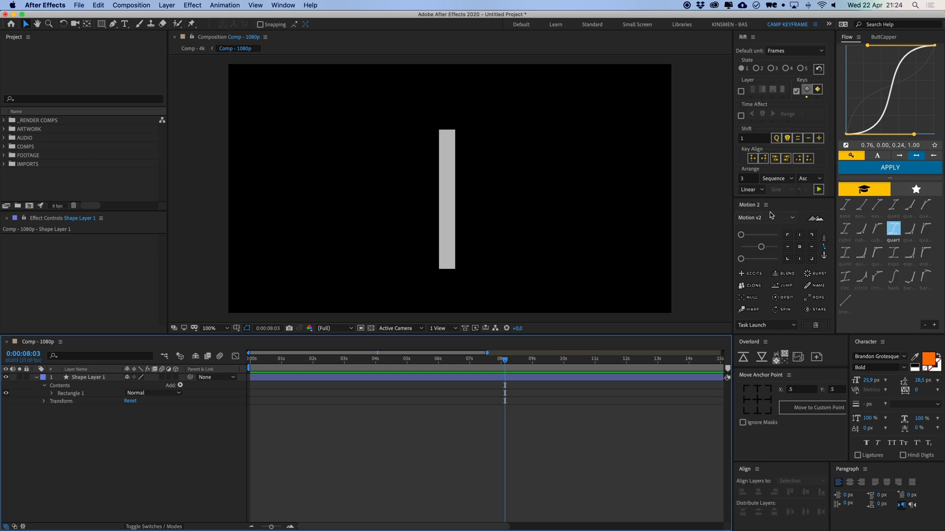
click(500, 377)
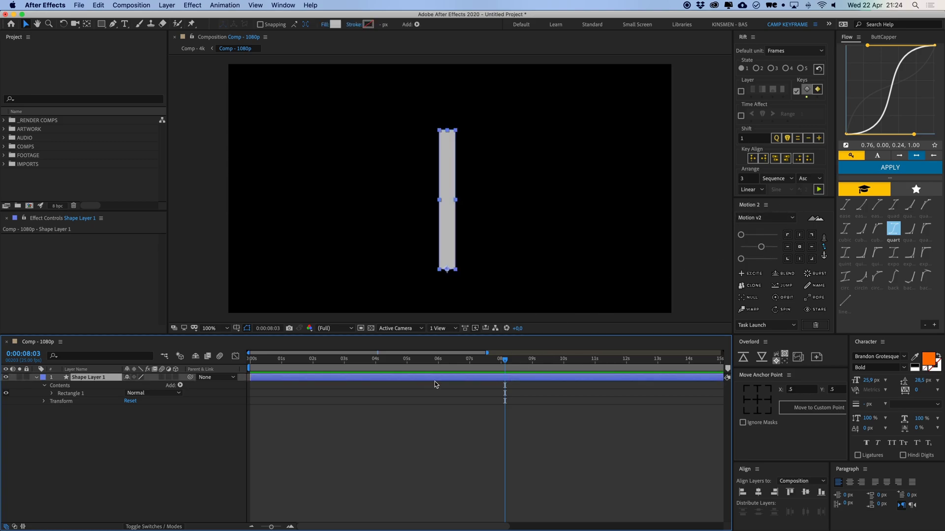
Keyframe the rectangle's Rotation to swing from about +90.3° at 0:00:08:03 to upright at 0:00:08:08.
key(r)
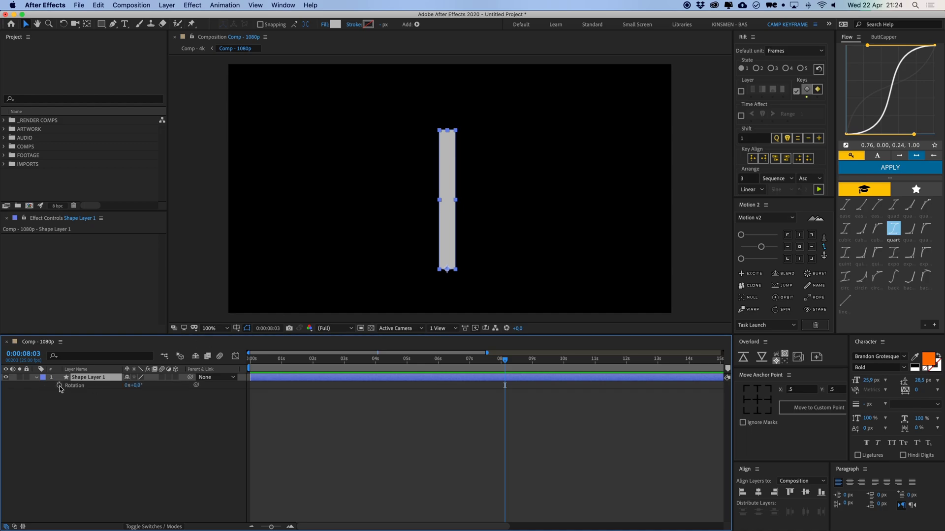
click(60, 386)
drag(507, 388, 525, 388)
key(w)
drag(457, 146, 553, 273)
Ease both Rotation keyframes with Motion 2's ease in-and-out slider and preview the animation.
drag(523, 387, 492, 382)
click(290, 527)
click(291, 528)
click(766, 247)
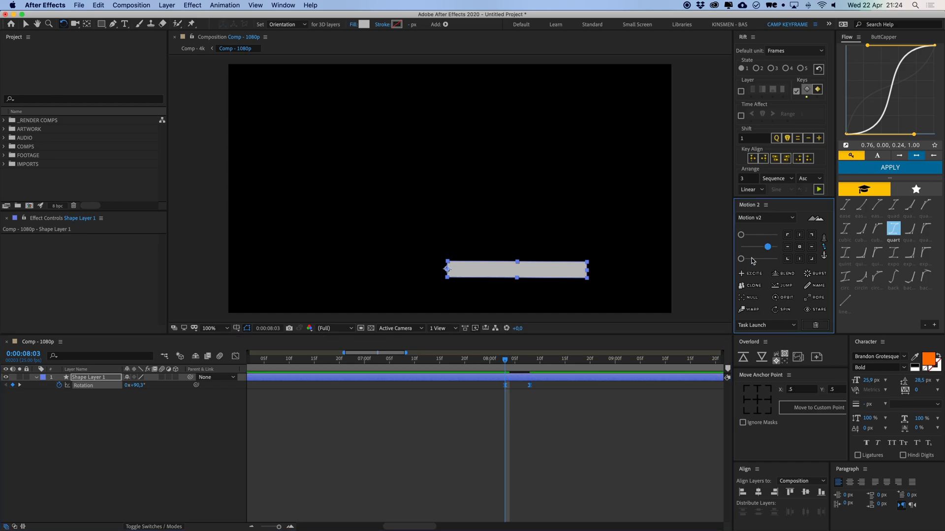
click(569, 401)
key(space)
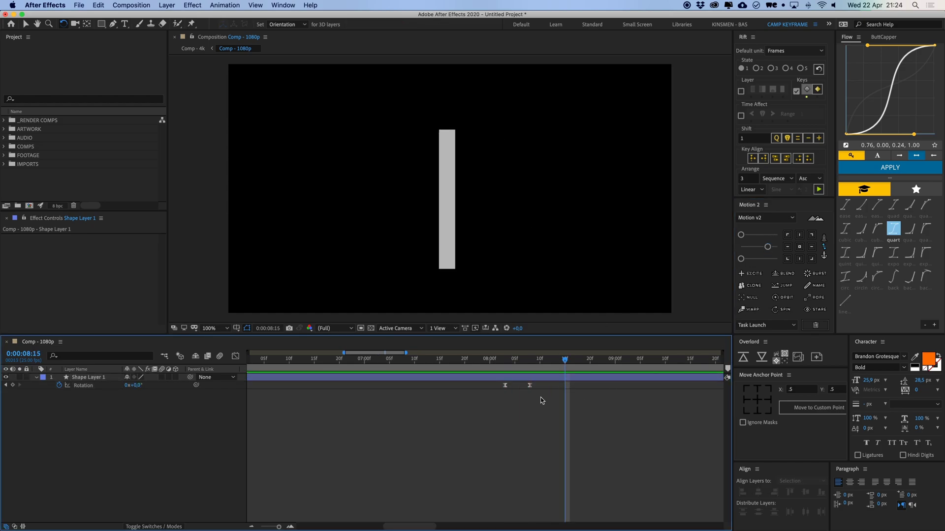
key(space)
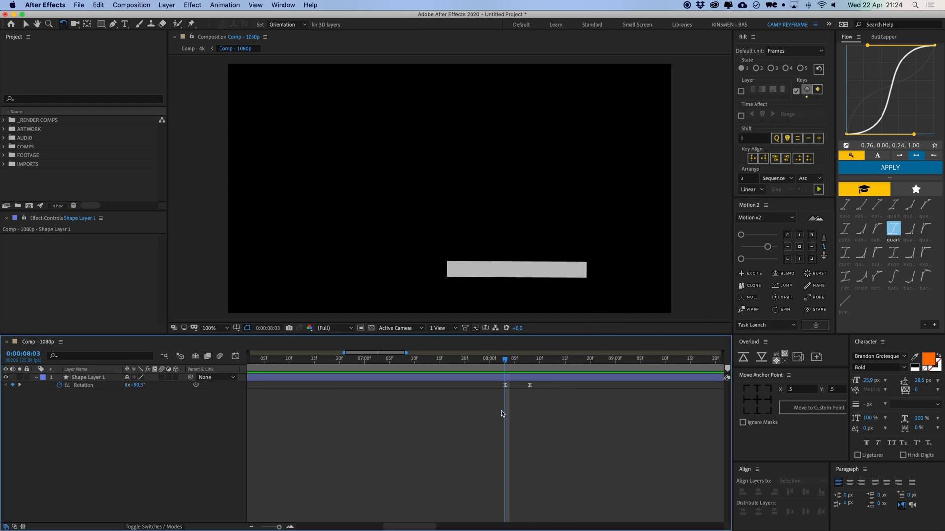
Soften the Rotation keyframes' speed curve with Motion 2's ease in-and-out slider in the graph editor, leaving the graph view with both keyframes selected.
drag(550, 400, 490, 382)
click(236, 356)
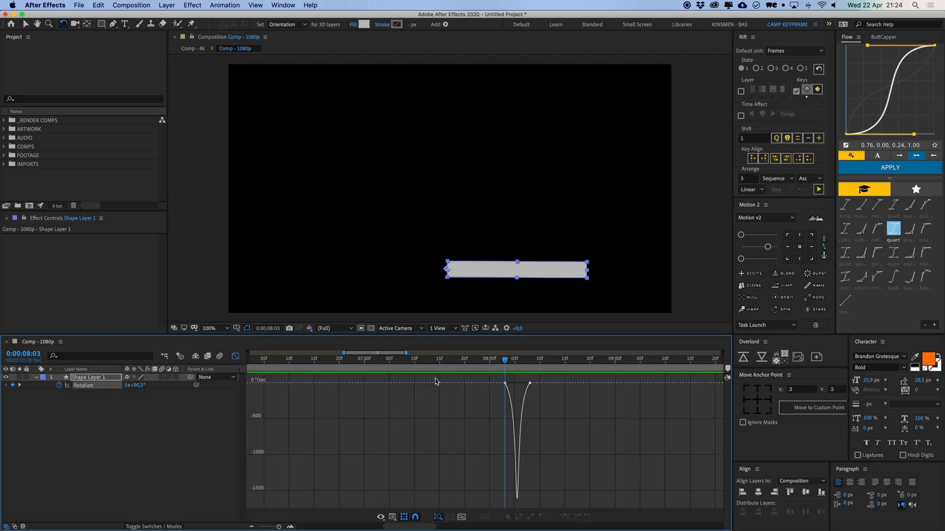
drag(556, 393, 493, 377)
drag(769, 247, 742, 262)
click(761, 249)
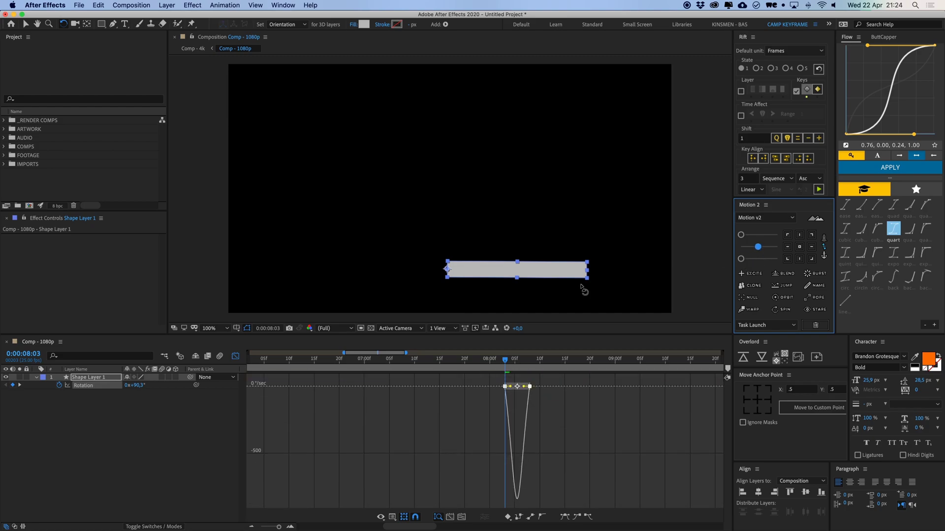
click(457, 383)
key(shift+F3)
drag(544, 408, 494, 374)
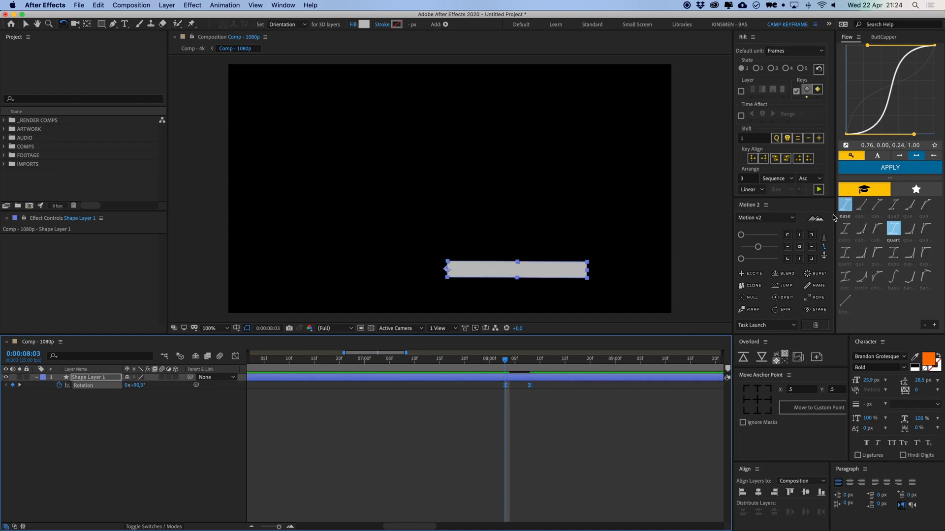
Try several Motion 2 anchor positions on the rectangle, ending with its centre, and preview the rotation.
click(800, 247)
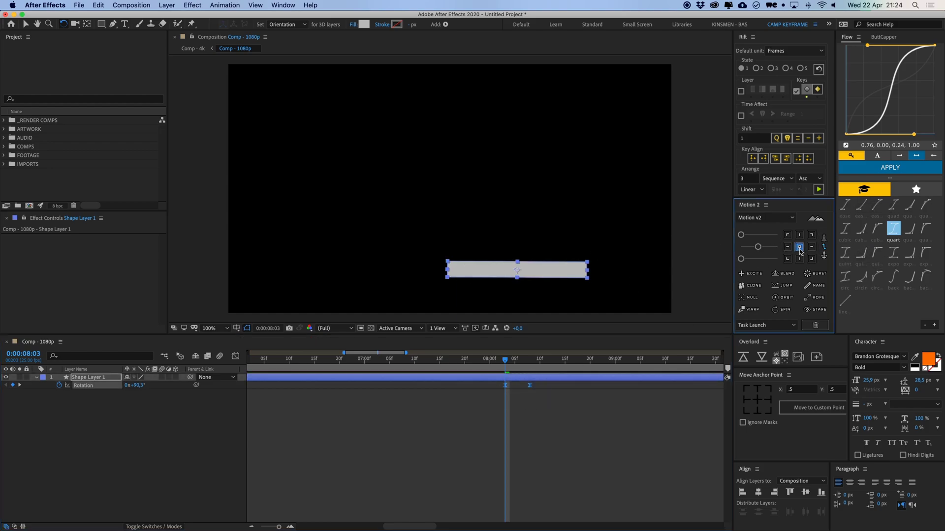
click(810, 260)
drag(507, 361, 531, 365)
click(787, 234)
click(799, 247)
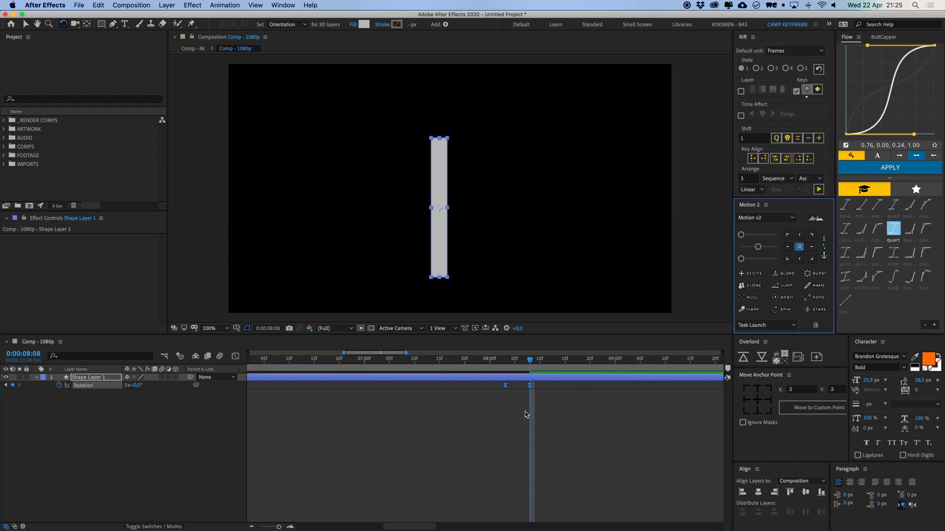
click(501, 365)
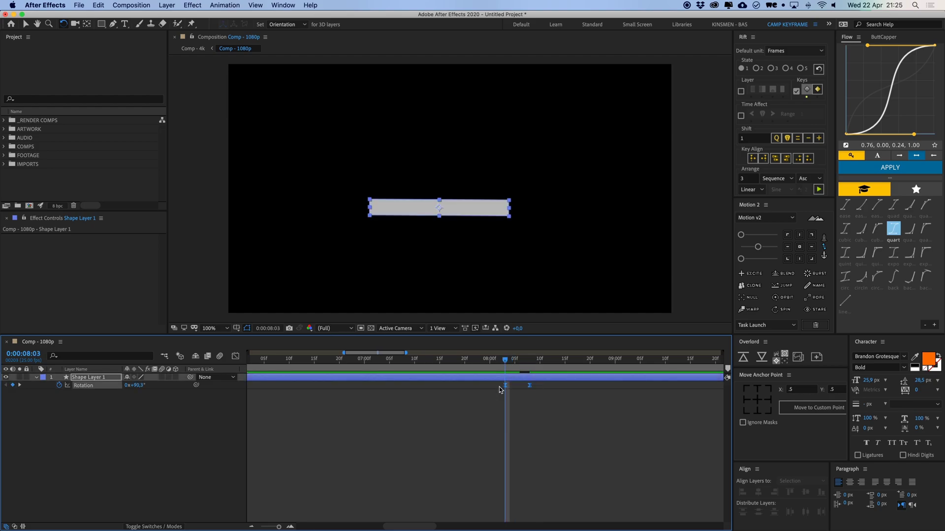
key(space)
key(space)
Move the rectangle's anchor point to its bottom centre with Motion 2 and preview the rotation from 0:00:08:03.
drag(541, 400, 494, 385)
key(space)
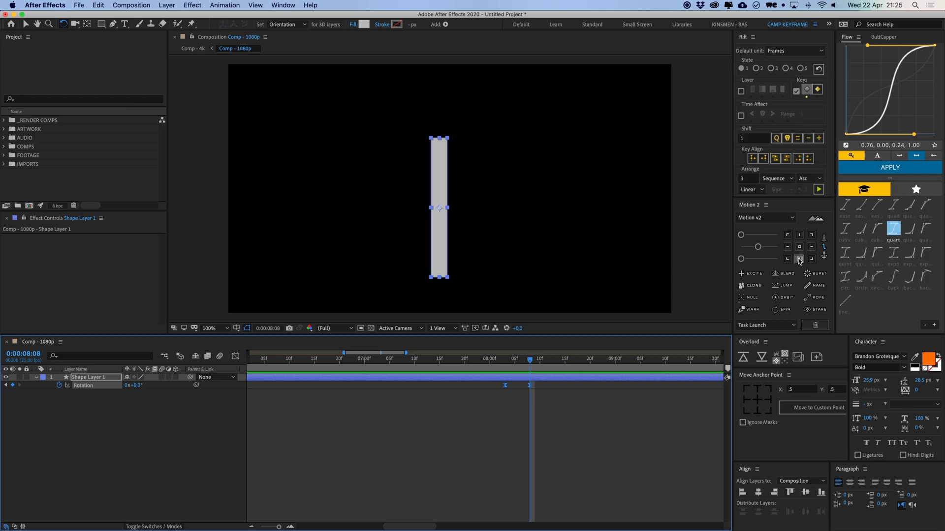
click(542, 391)
click(506, 367)
key(space)
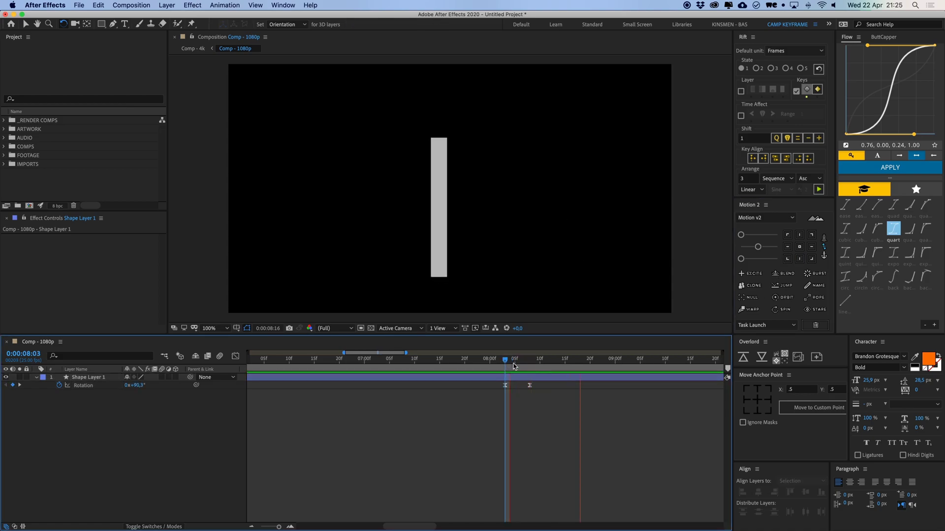
key(space)
Apply Motion 2's Excite to both Rotation keyframes and preview the overshooting rotation.
drag(539, 400, 490, 387)
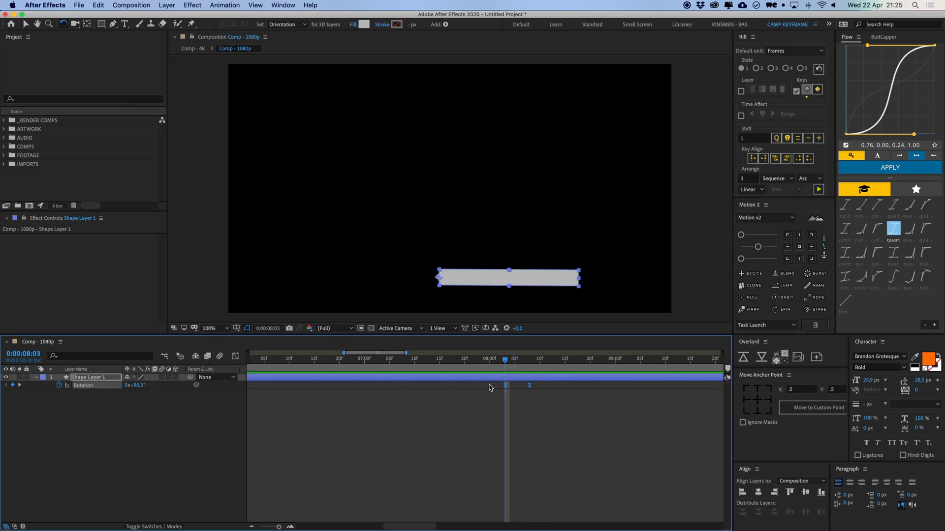
click(760, 275)
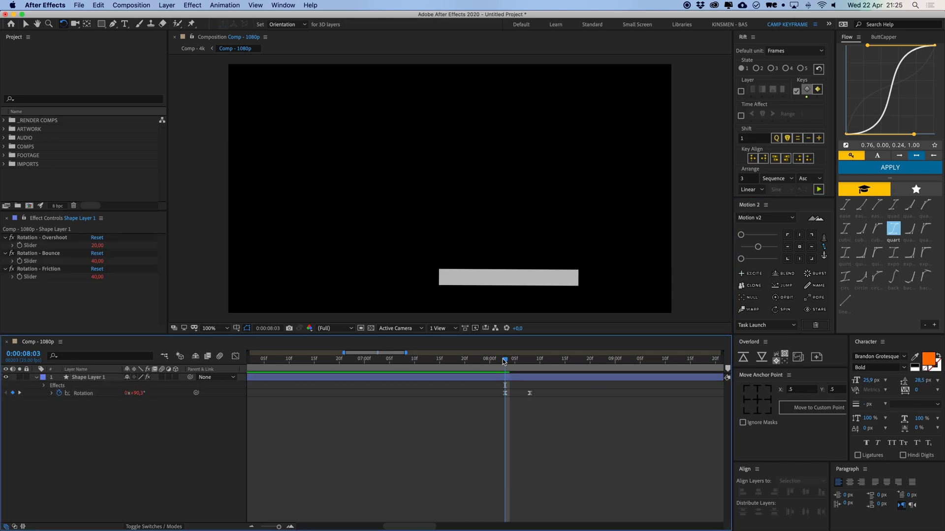
key(space)
key(space)
key(space)
key(space)
key(space)
key(space)
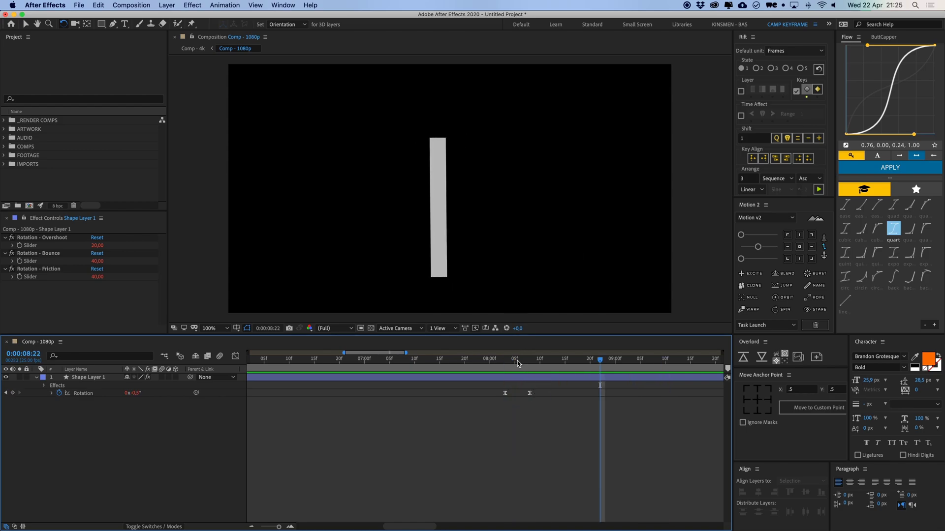
key(space)
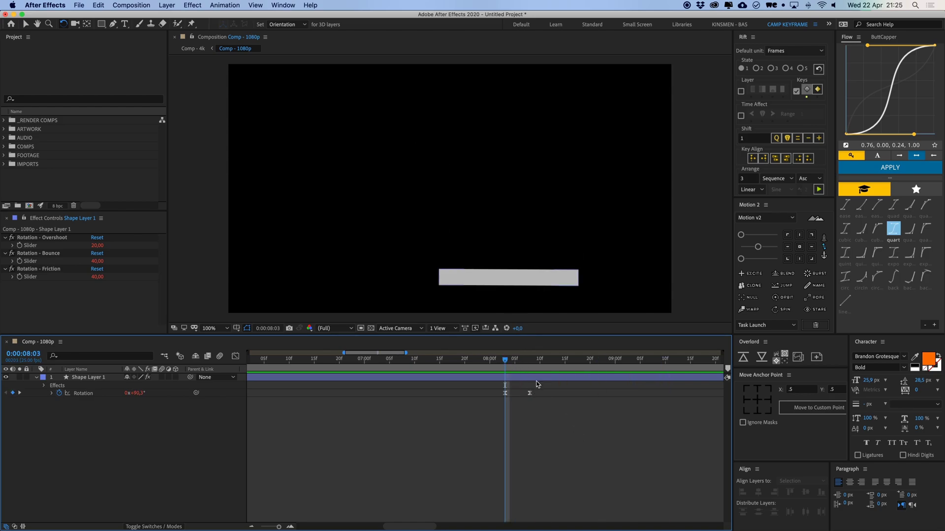
Create a Burst with Motion 2, try out its Copies Revolution value, undo that change and delete the Burst layer.
click(816, 273)
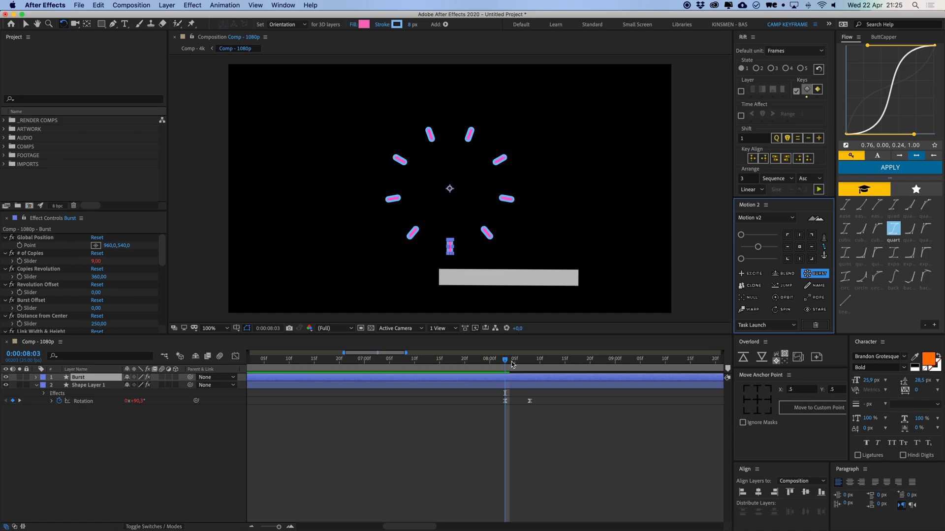
drag(100, 277, 118, 282)
key(super+z)
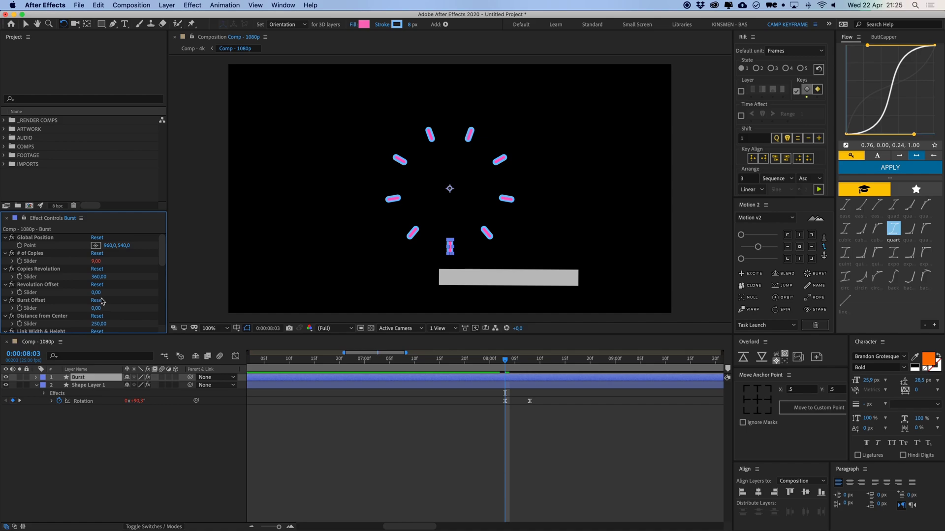
click(553, 429)
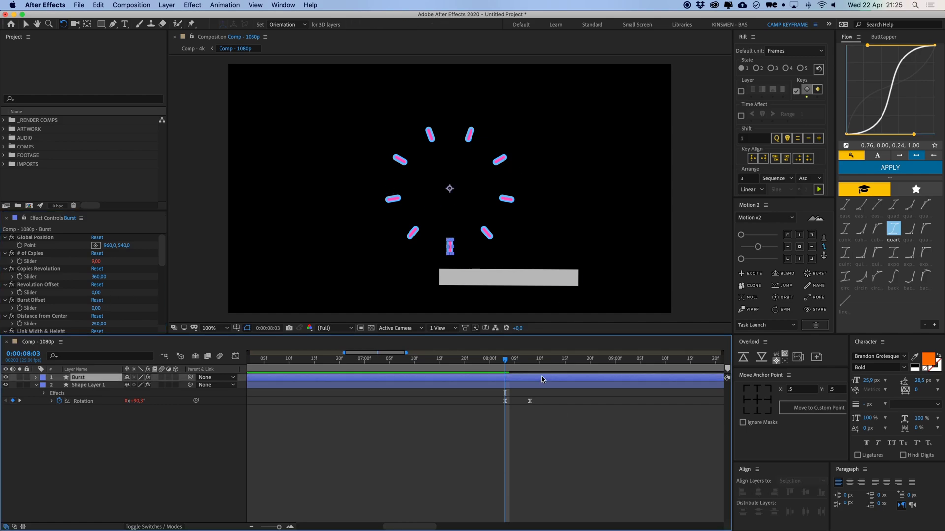
key(Delete)
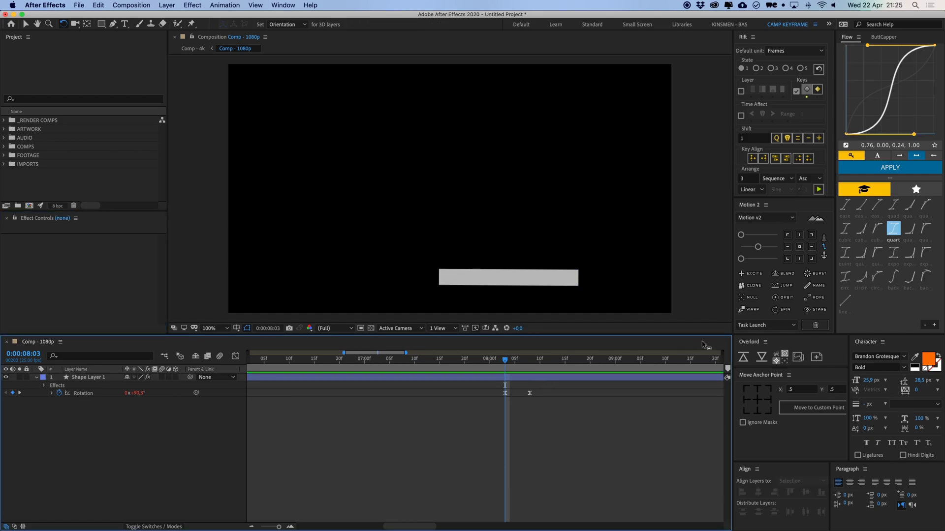
Create a null object above the rectangle layer with Motion 2 and delete it again.
click(539, 372)
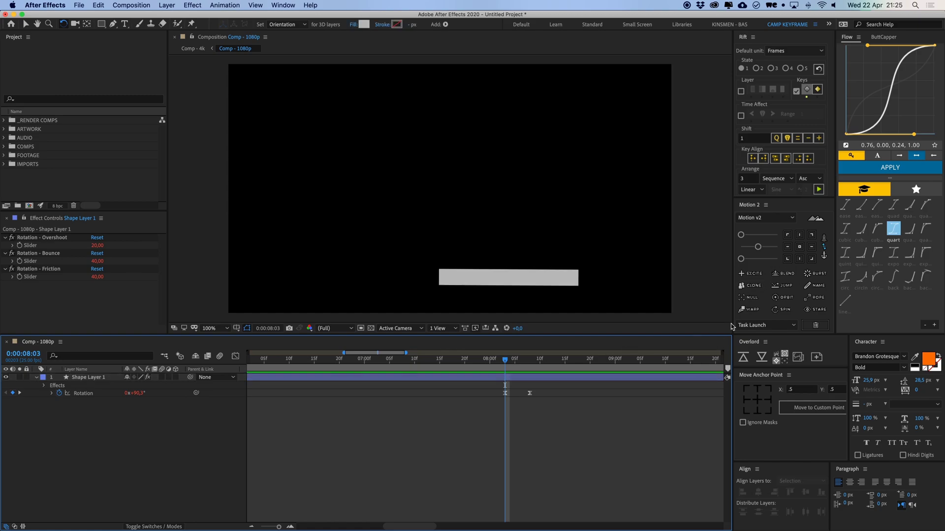
click(756, 298)
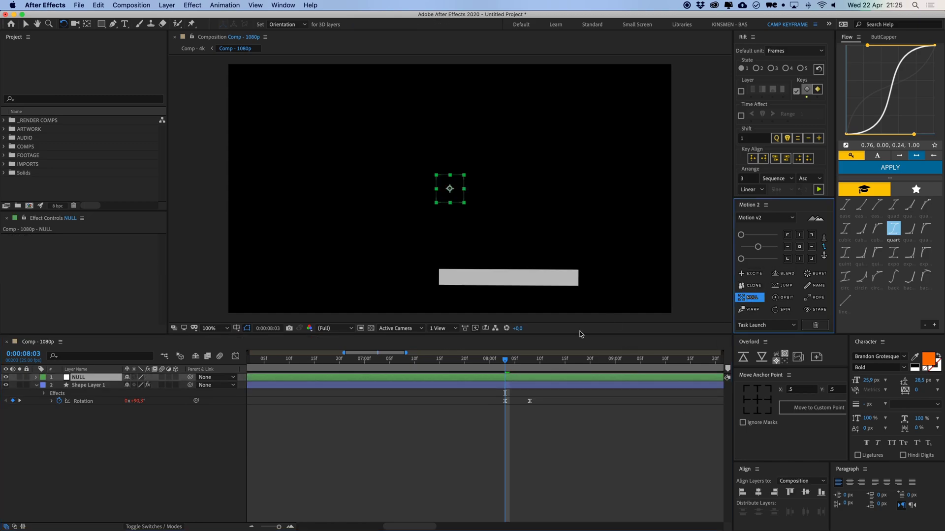
click(461, 380)
key(Delete)
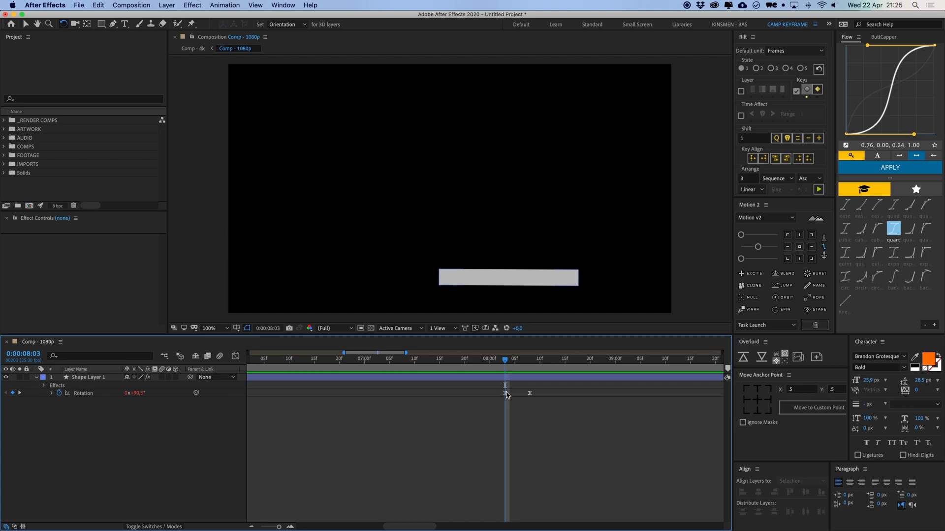
Apply Motion 2's Spin to the rectangle layer and preview the continuous rotation.
click(511, 378)
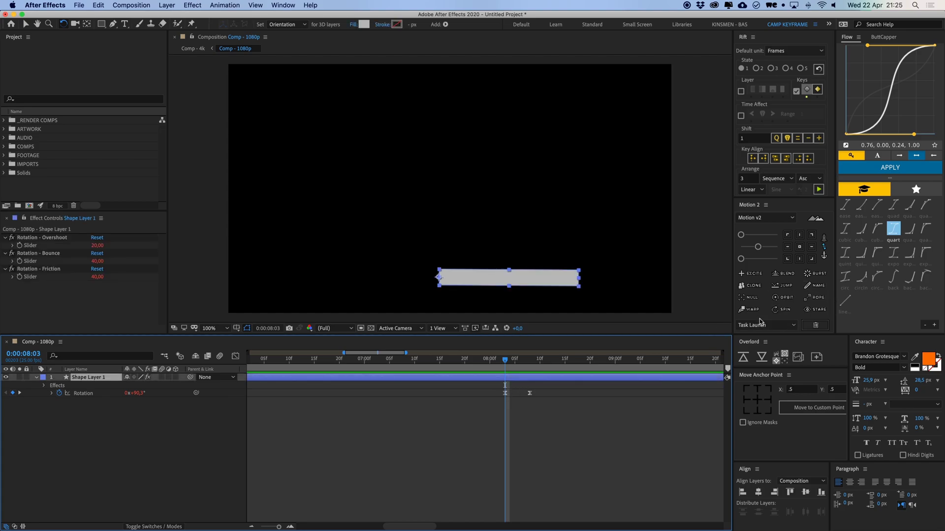
click(784, 310)
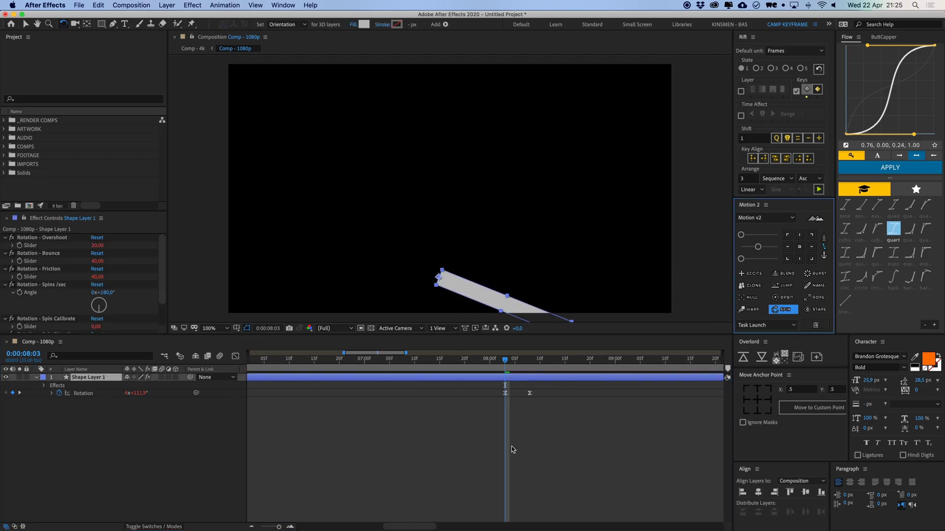
click(519, 385)
key(space)
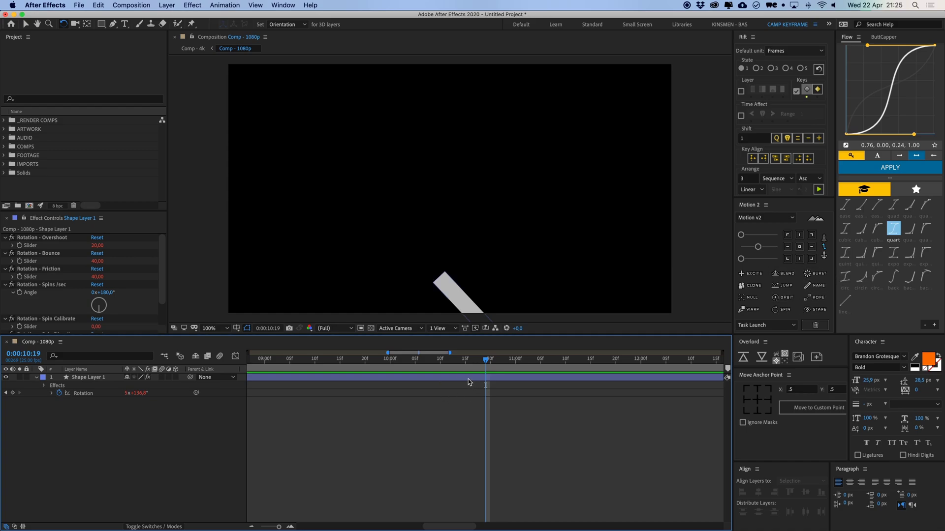
Rename the rectangle layer to NEW NAME with Motion 2's Name tool, keeping the separator after the name.
click(469, 382)
click(817, 286)
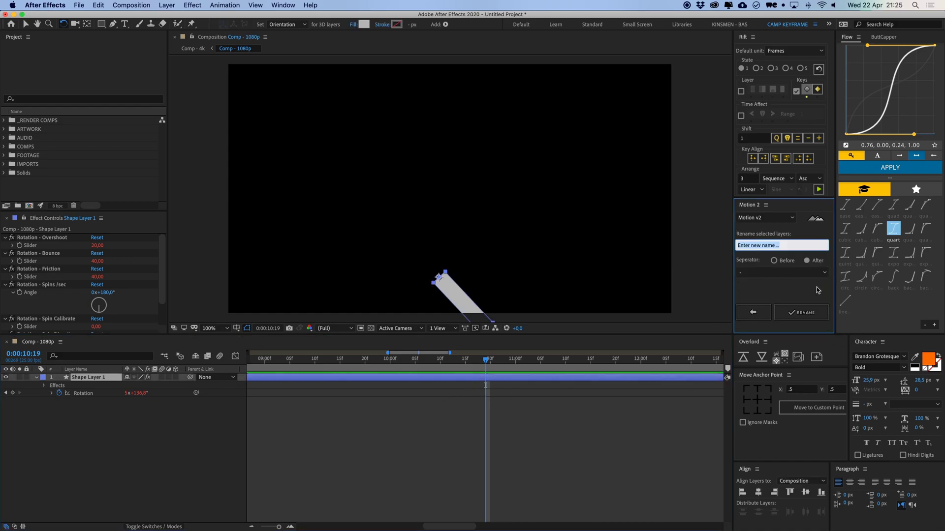
text(NEW NAME)
click(801, 313)
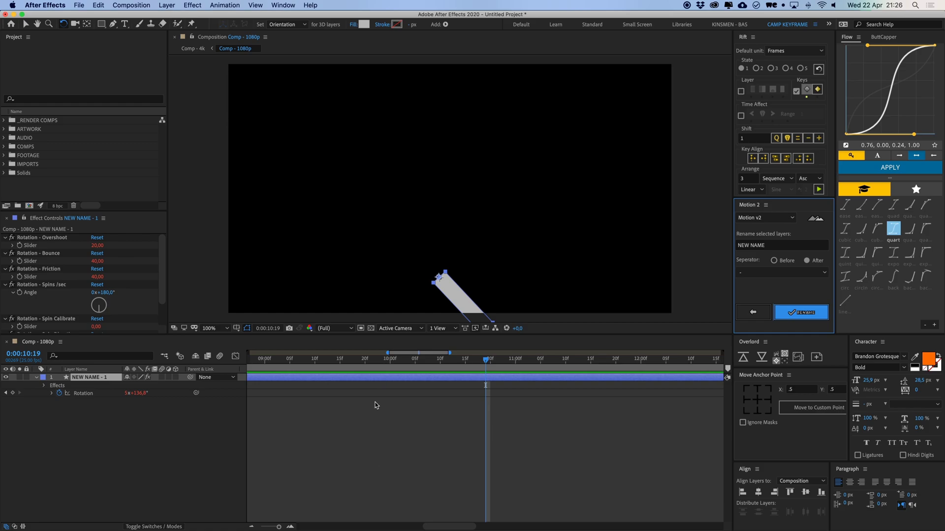
Duplicate the renamed rectangle layer eight times.
click(371, 386)
key(ctrl+d)
key(ctrl+d)
key(ctrl+d)
key(ctrl+d)
key(ctrl+d)
key(ctrl+d)
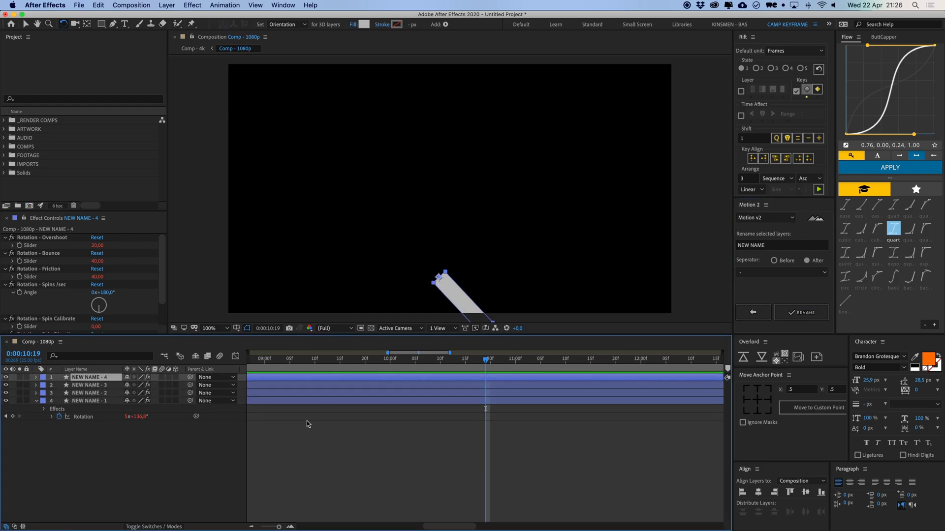
key(ctrl+d)
key(ctrl+d)
Rename all nine layers to HELLO with Motion 2's Name tool and return to its main tools.
key(ctrl+a)
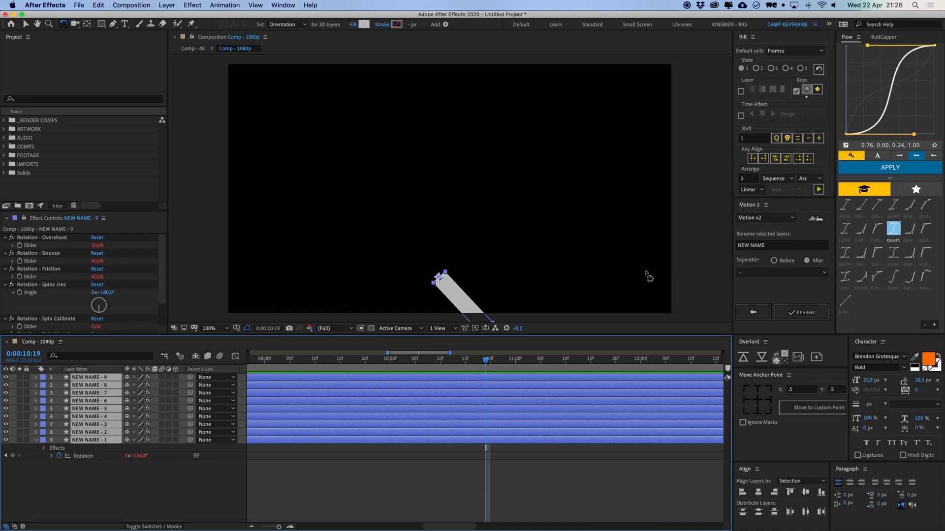
click(791, 246)
text(HJELL)
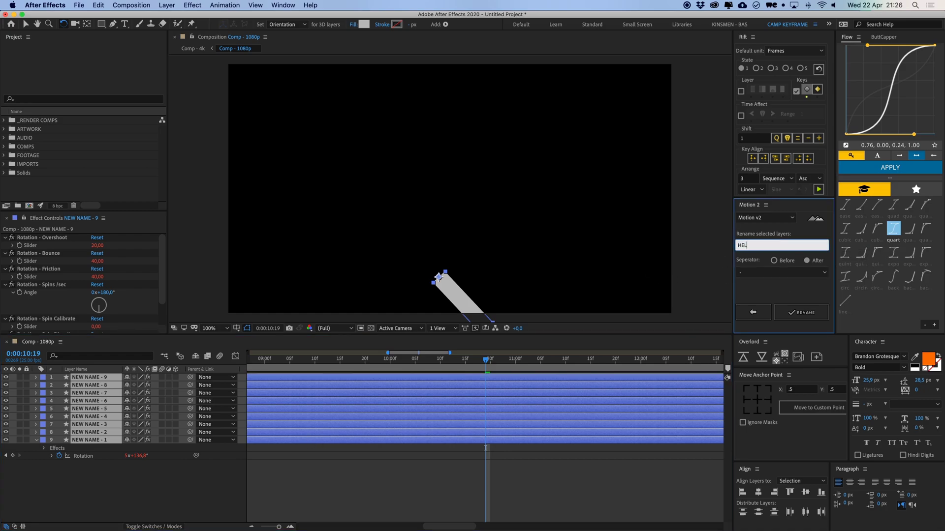
click(801, 312)
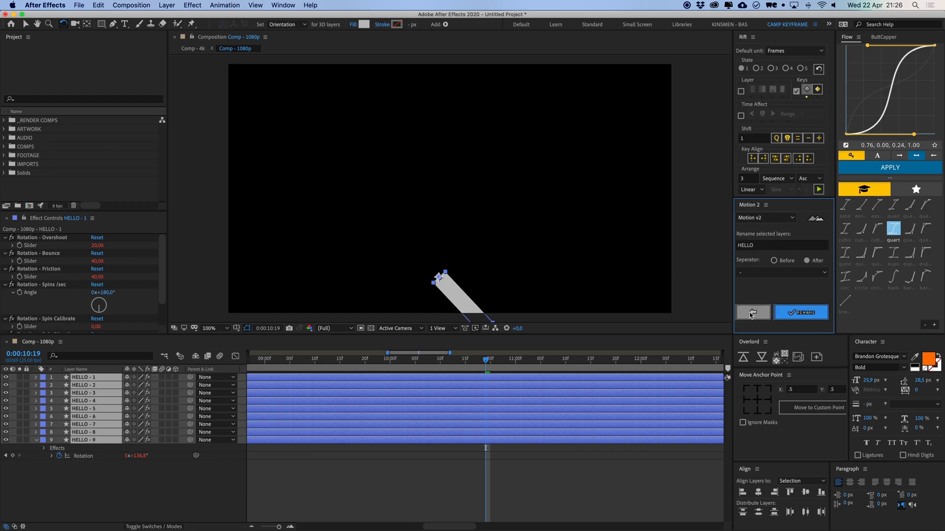
click(753, 312)
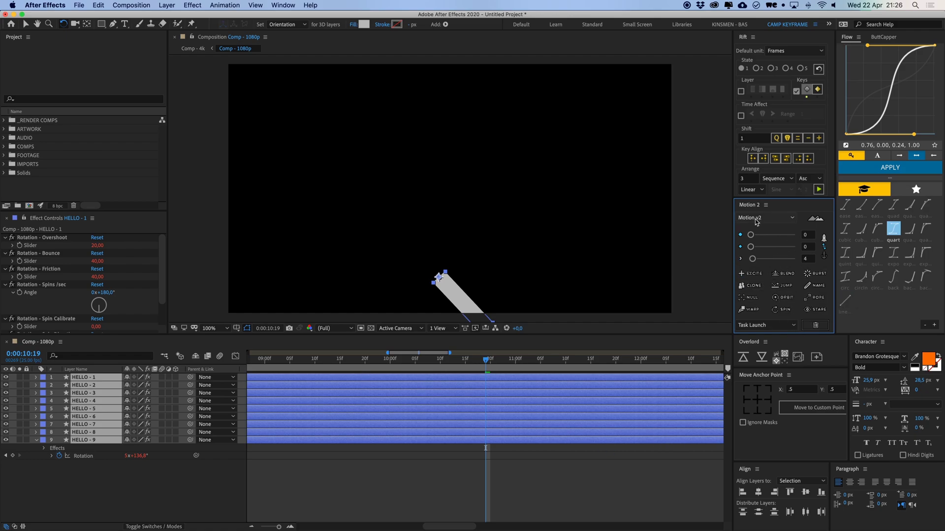
Delete all the HELLO layers from the composition and switch back to the Selection tool.
click(426, 487)
click(437, 411)
key(super+a)
key(Delete)
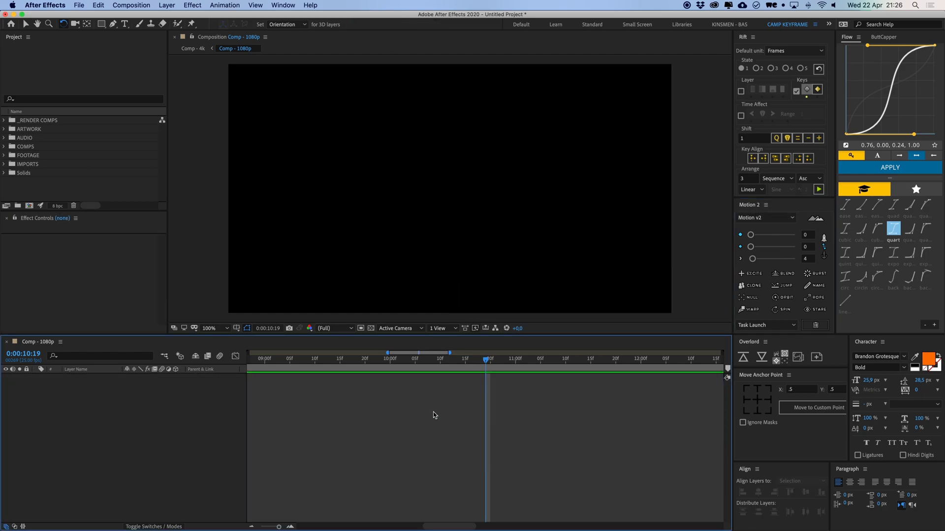
key(v)
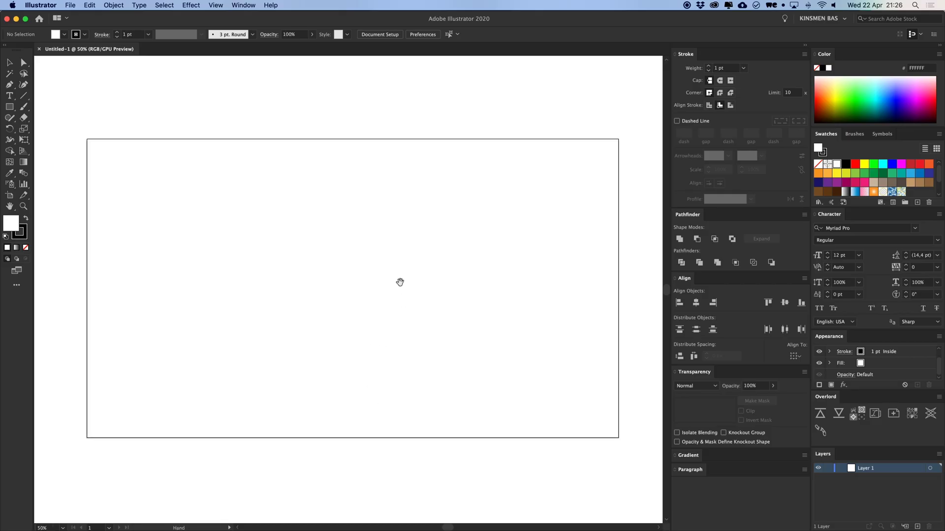
Draw a rectangle about 570 × 330 px near the artboard's centre, with a red FF0000 fill and no stroke.
click(9, 107)
mouse_move(253, 223)
mouse_down()
mouse_move(411, 295)
mouse_move(411, 313)
mouse_up()
click(26, 248)
click(26, 219)
key(v)
click(187, 239)
click(292, 261)
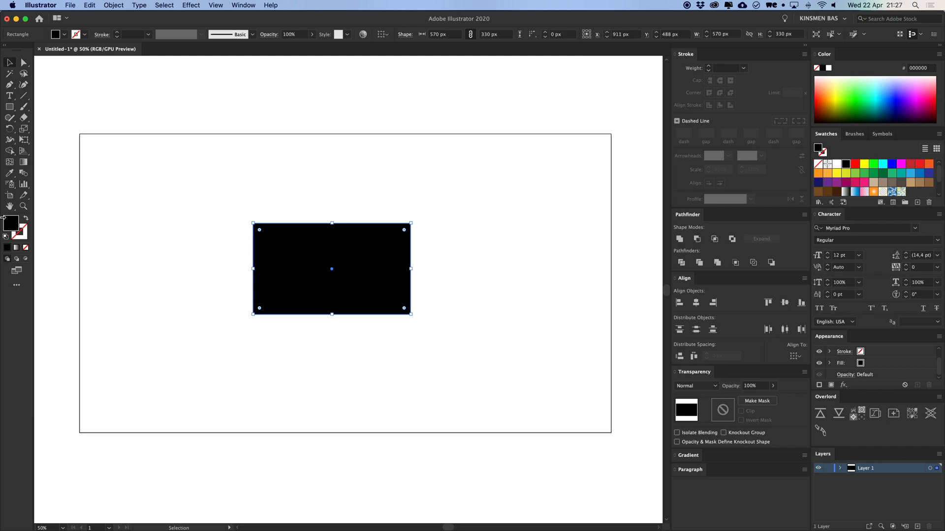
click(855, 163)
drag(364, 255, 371, 258)
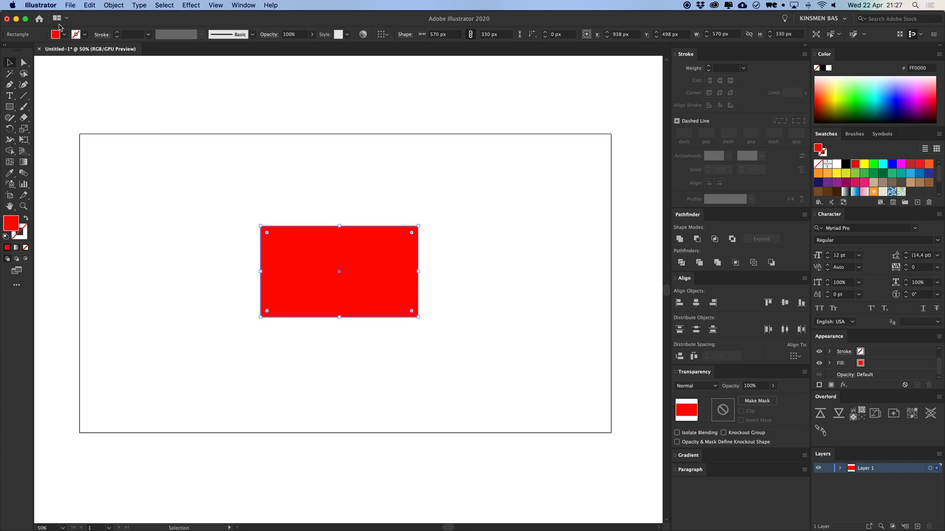
Push the selected red rectangle to After Effects with Overlord and return to Illustrator.
click(821, 415)
click(548, 440)
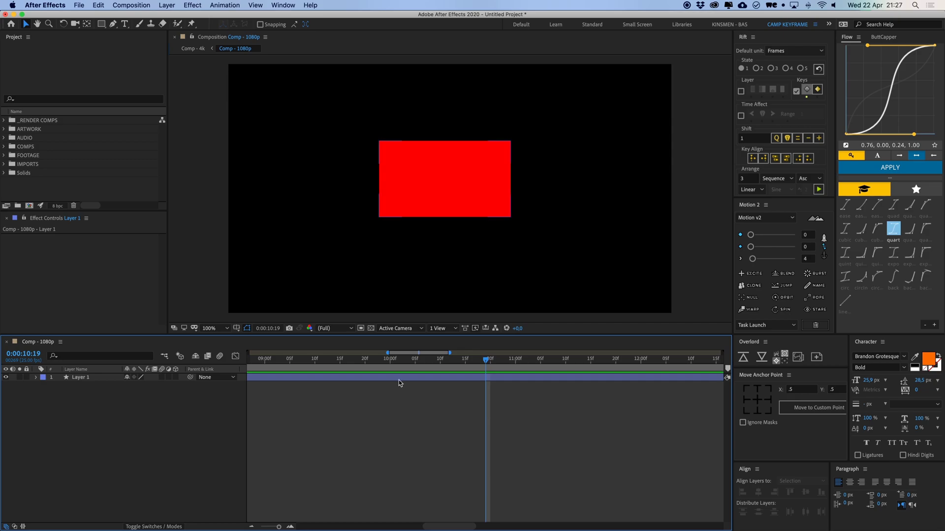
key(super+Tab)
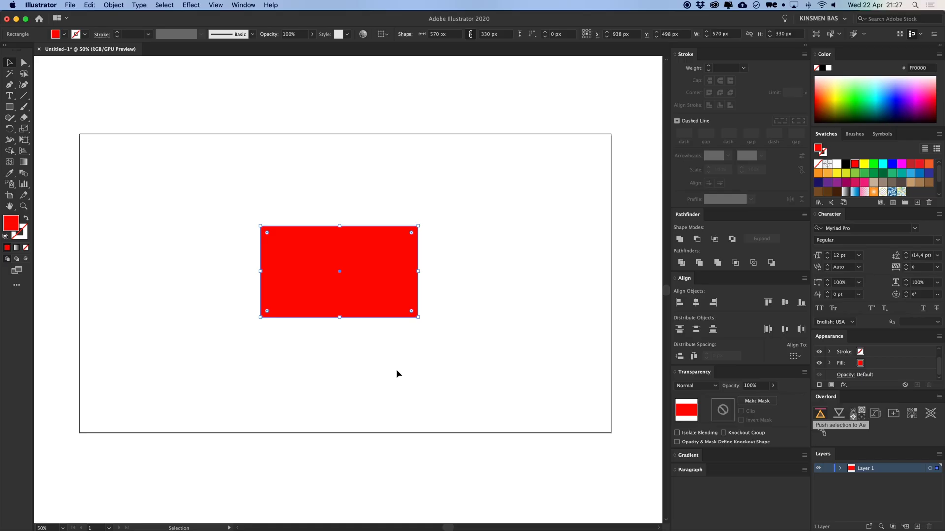
Draw five smaller red rectangles of different sizes around the lower part of the artboard.
click(396, 360)
scroll(396, 359, left, 1)
key(m)
drag(497, 375, 489, 332)
mouse_move(458, 382)
mouse_down()
mouse_move(392, 353)
mouse_move(323, 354)
mouse_up()
drag(283, 371, 244, 349)
drag(220, 353, 172, 287)
Select the five small rectangles and push them to After Effects with Overlord as one combined shape layer.
key(v)
drag(147, 339, 573, 422)
click(820, 414)
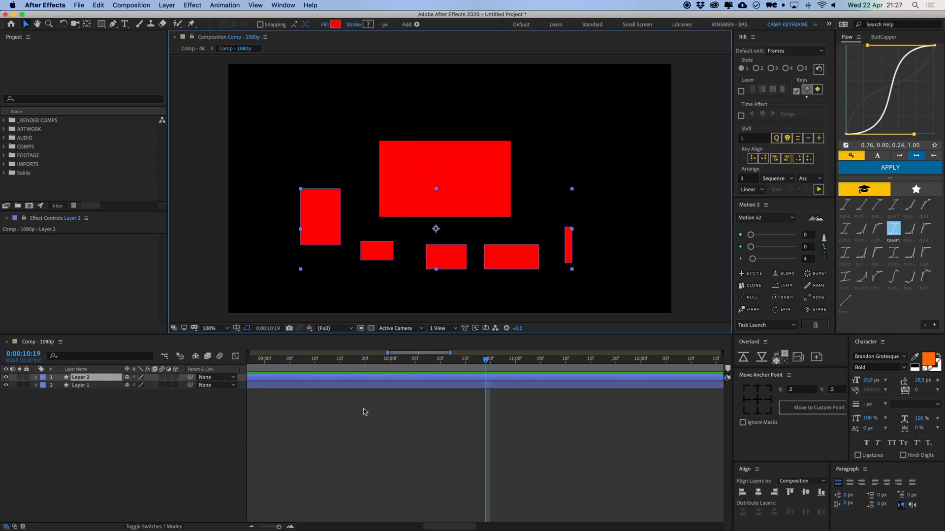
click(400, 470)
Delete the combined small-rectangles layer from the composition and return to Illustrator.
drag(391, 247, 387, 242)
key(super+z)
key(Delete)
key(super+Tab)
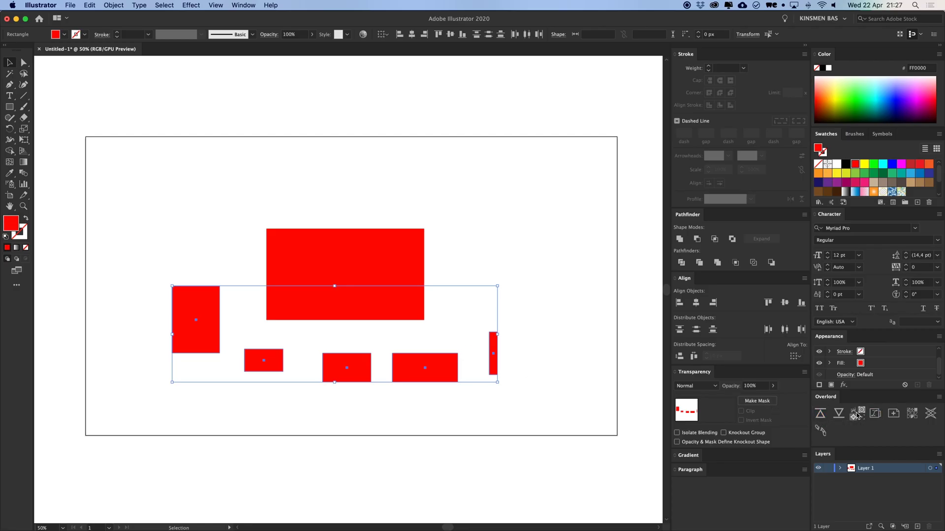
Push the five selected small rectangles to After Effects with Overlord as separate shape layers.
click(820, 413)
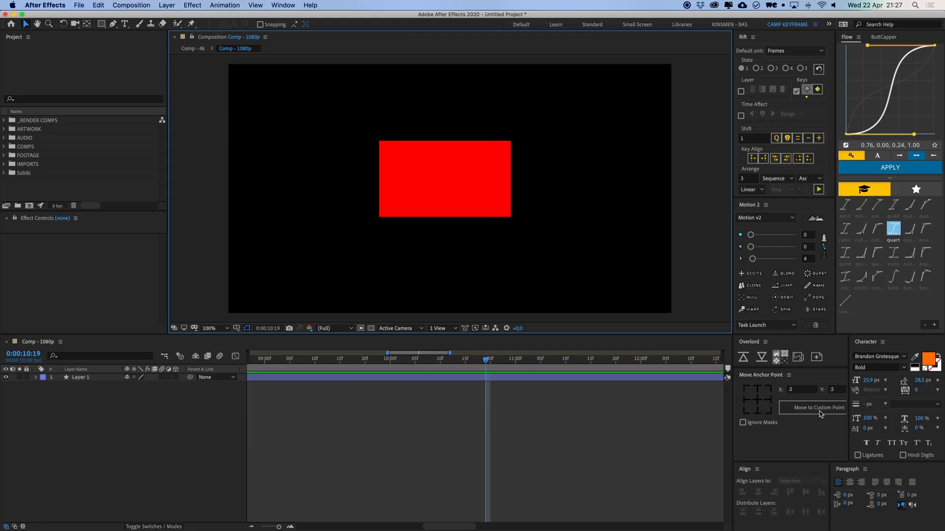
click(415, 447)
click(412, 419)
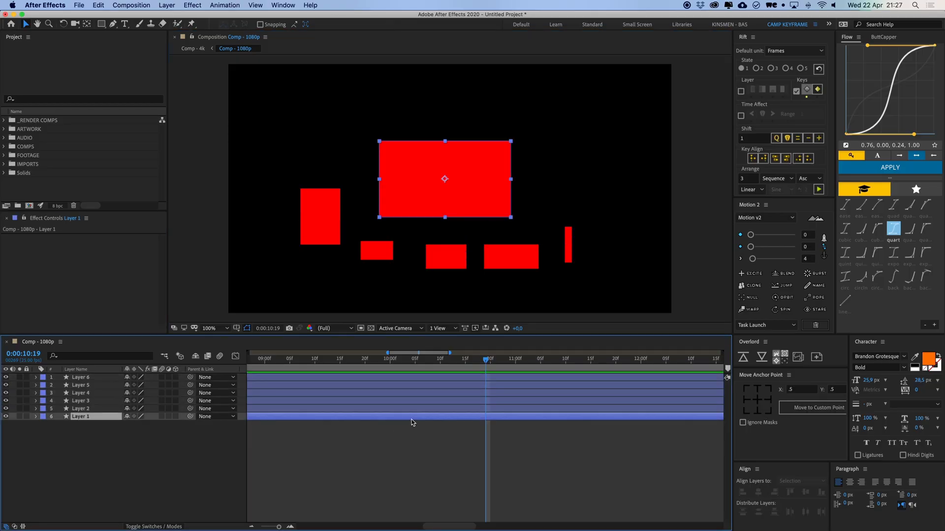
click(402, 430)
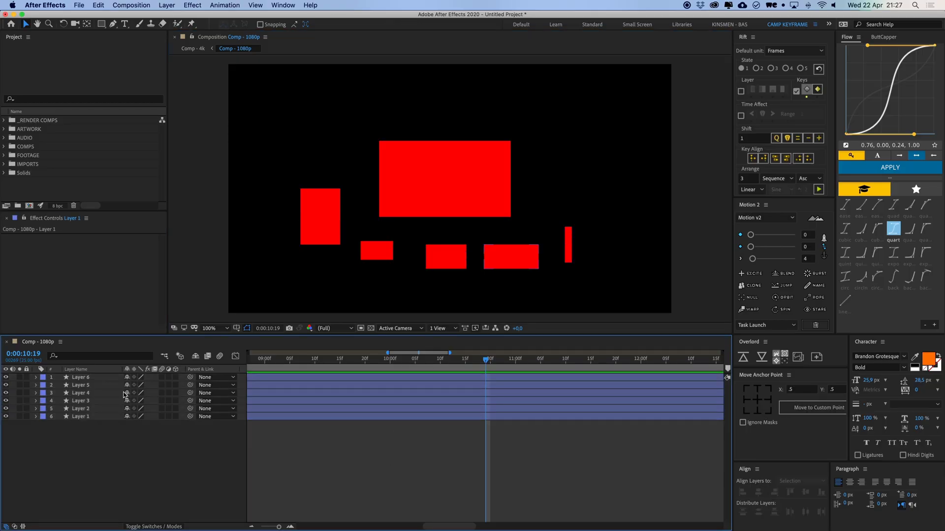
Select all six rectangle layers in the timeline.
click(83, 379)
shift+click(120, 417)
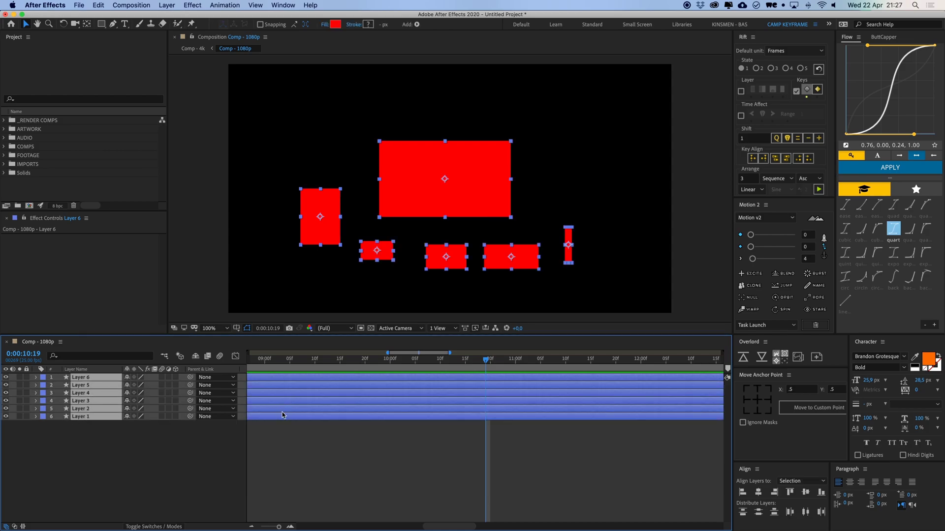
click(331, 440)
click(338, 418)
key(ctrl+a)
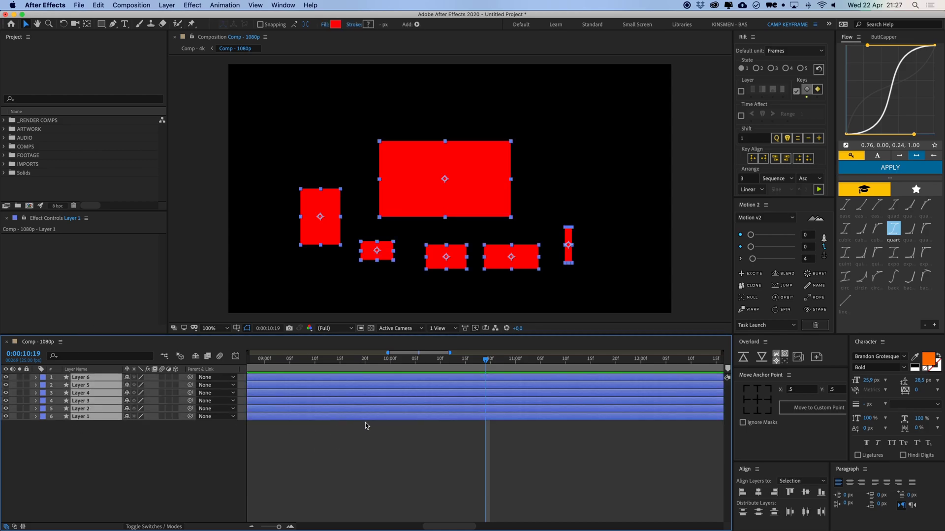
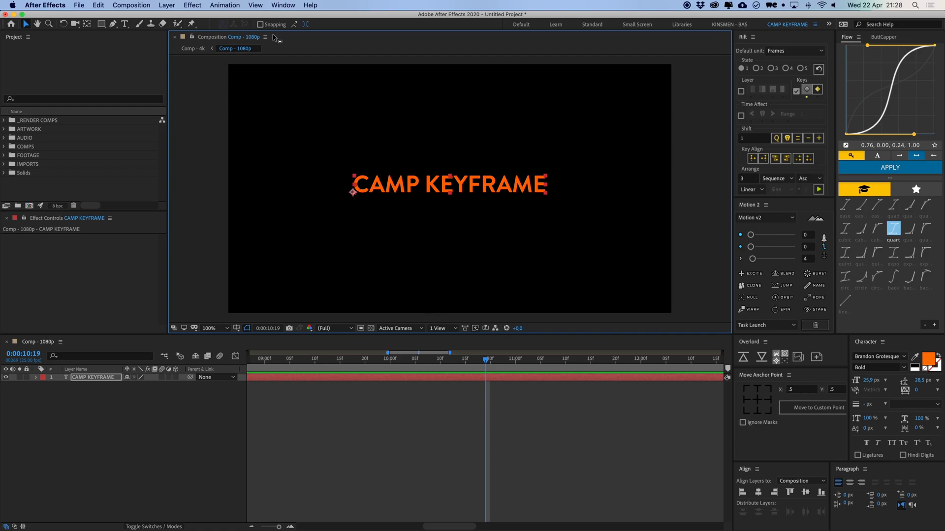
Open the textevo2 script and add its TextEvo animation to the CAMP KEYFRAME text layer.
click(283, 5)
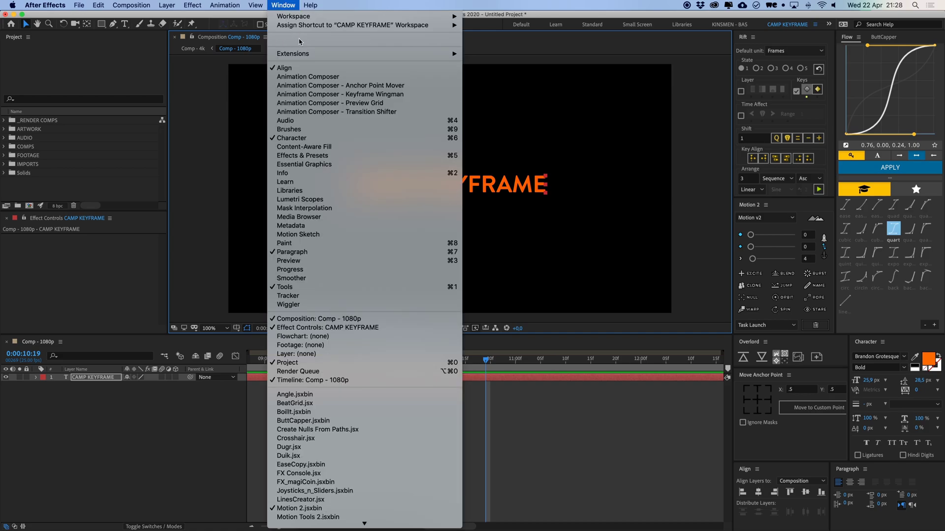
scroll(347, 299, down, 5)
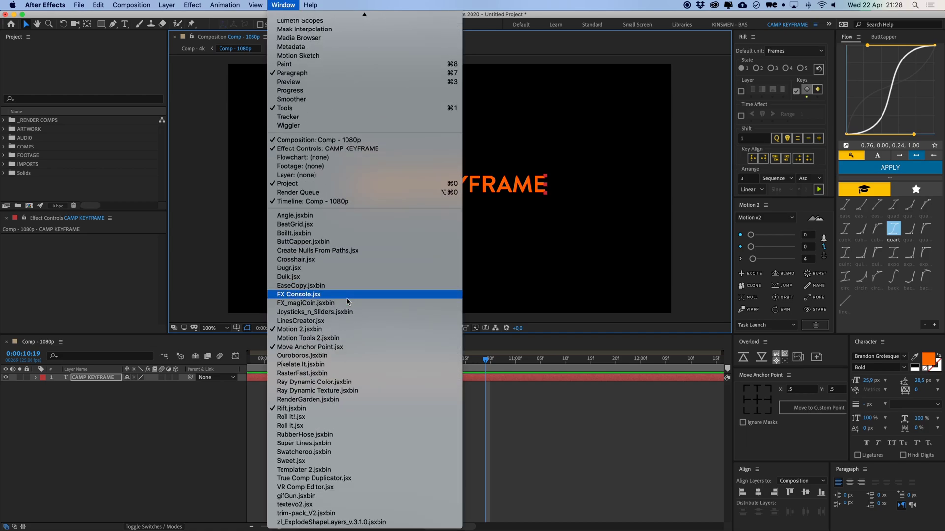
click(321, 504)
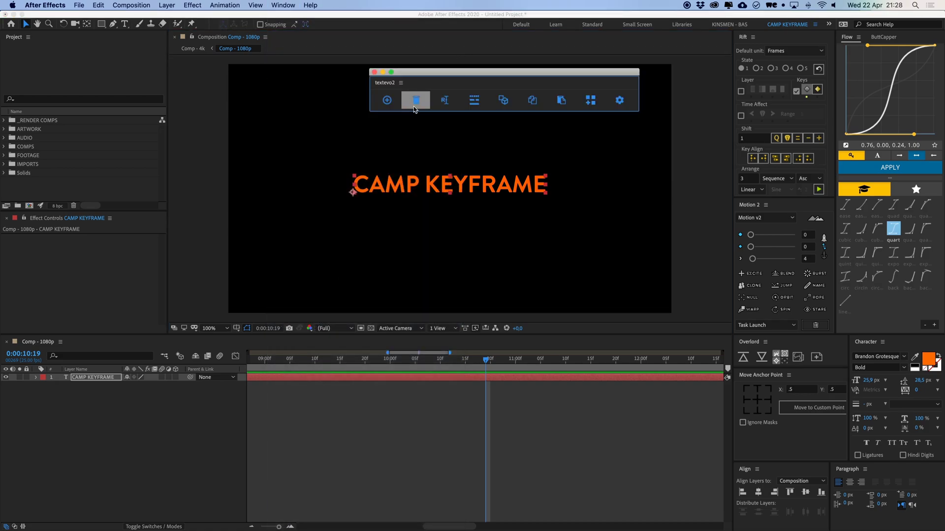
click(386, 102)
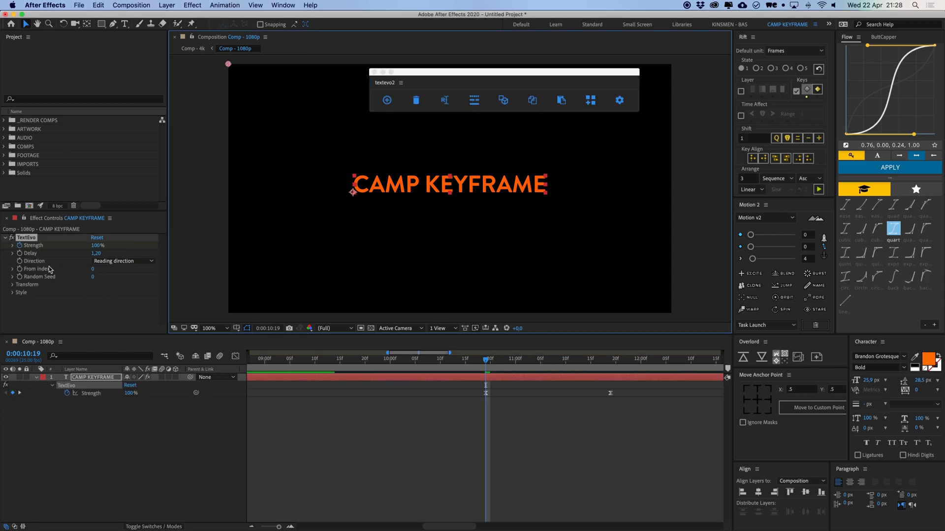
Reveal TextEvo's Transform Position values and move both Strength keyframes so they start at 0:00:10:13.
click(13, 286)
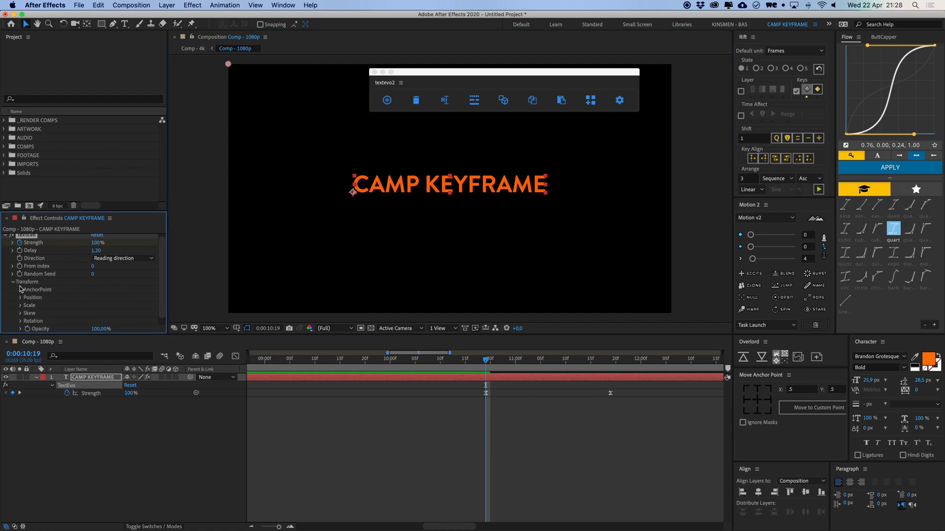
scroll(44, 309, down, 1)
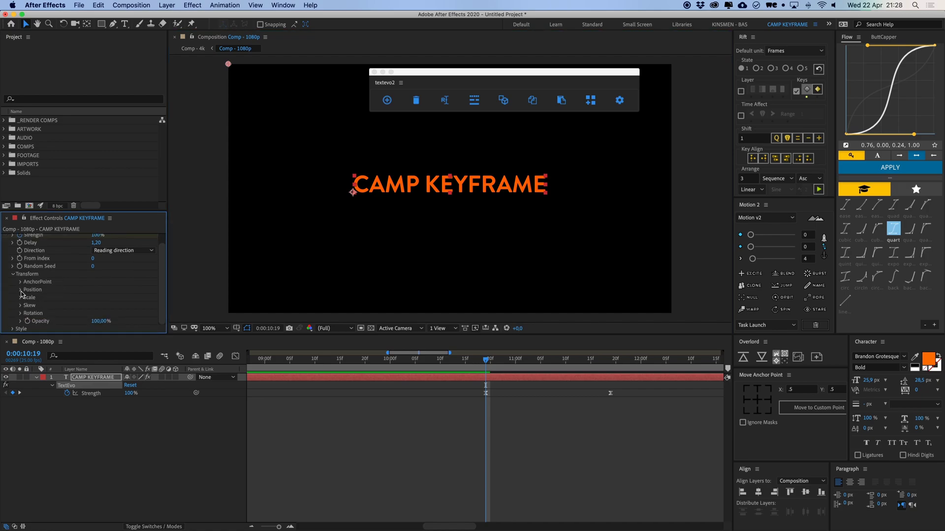
click(20, 290)
drag(632, 418, 456, 393)
click(461, 362)
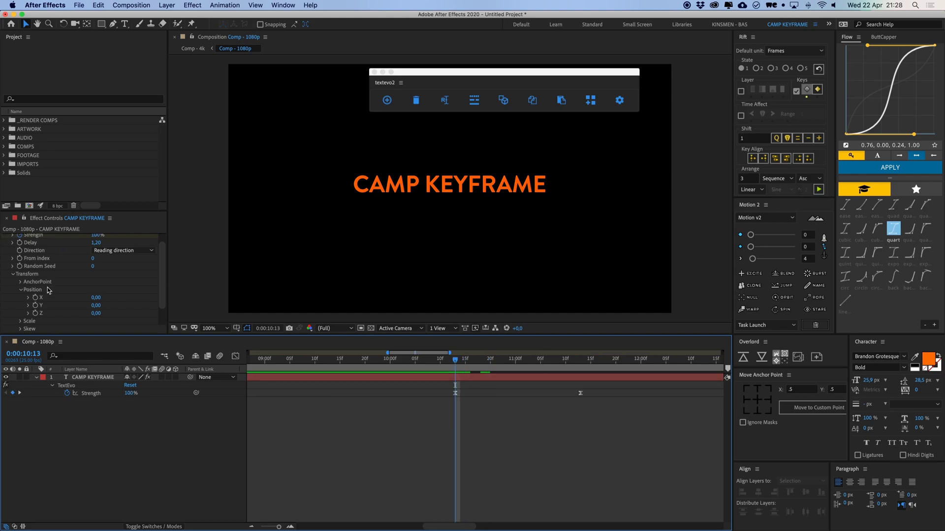
Set TextEvo's Position Y to 61 and preview the text animation.
drag(96, 298, 128, 305)
key(super+z)
click(525, 433)
key(space)
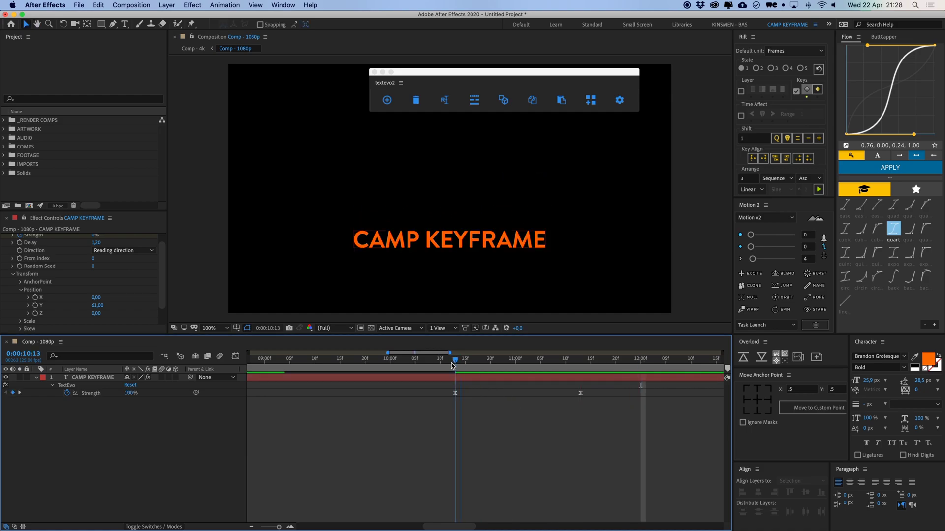
key(space)
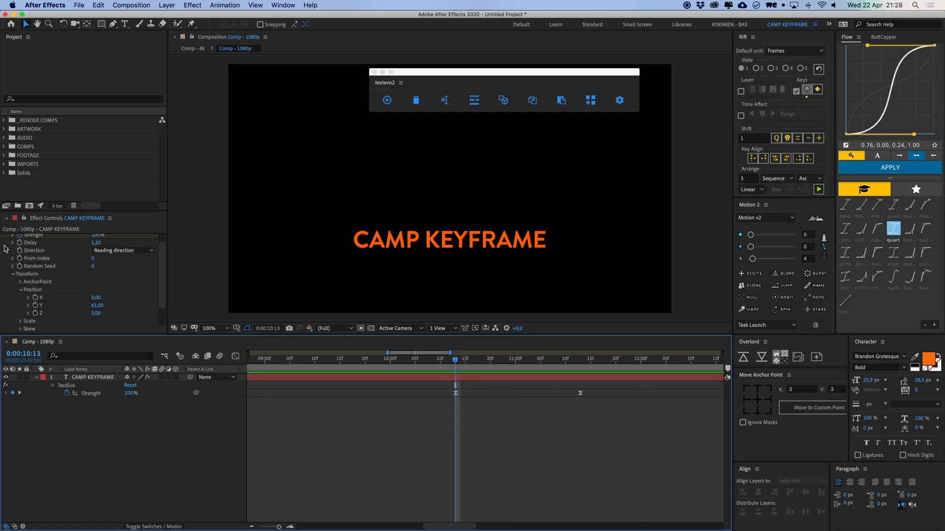
Set TextEvo's Transform Opacity to 0%.
scroll(22, 286, down, 3)
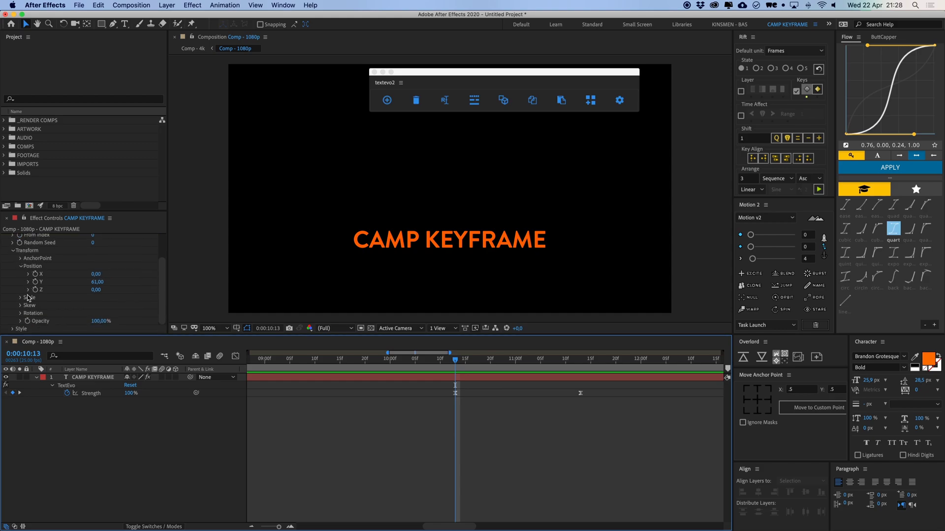
click(98, 321)
text(00)
key(Return)
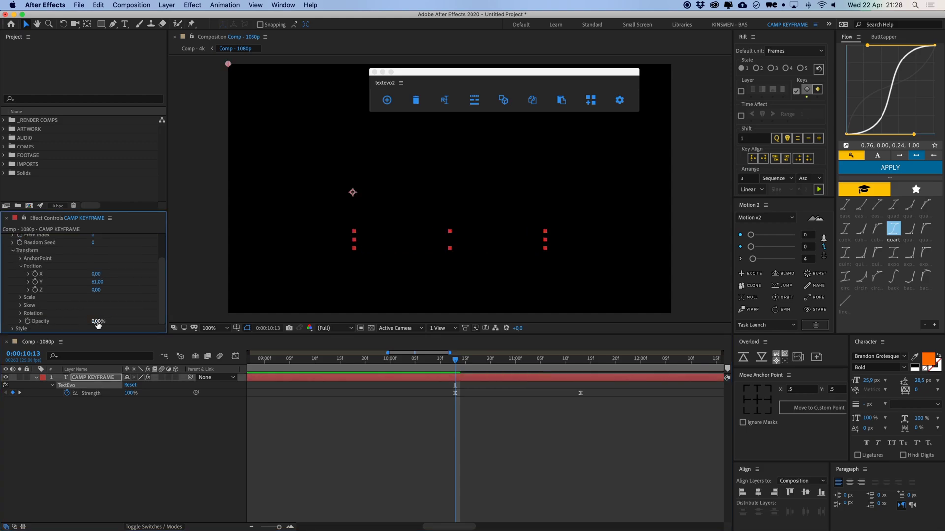
Preview the CAMP KEYFRAME text animation from the first Strength keyframe.
drag(442, 419, 441, 388)
click(529, 420)
click(438, 392)
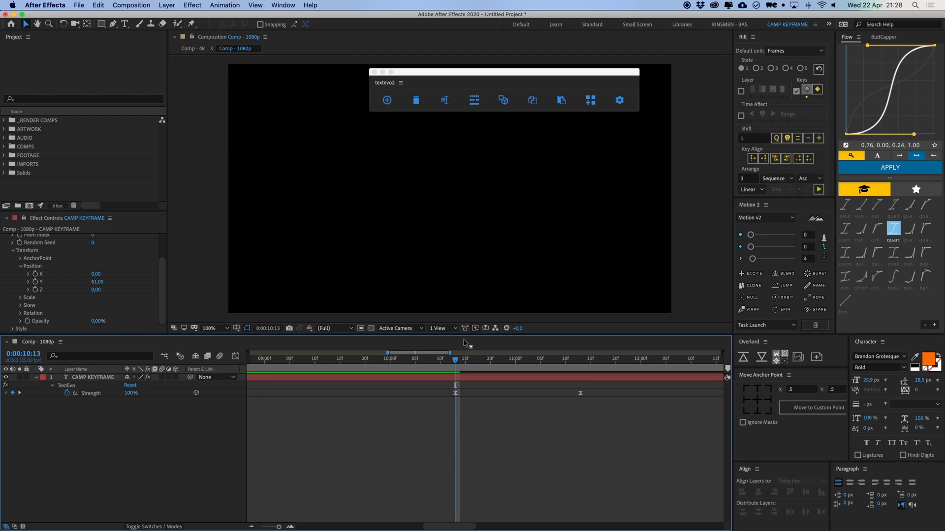
key(space)
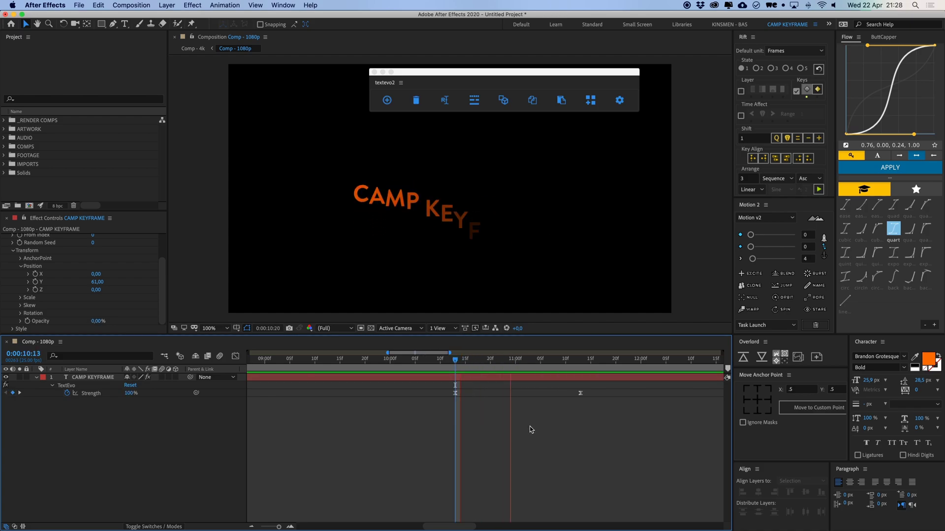
click(454, 364)
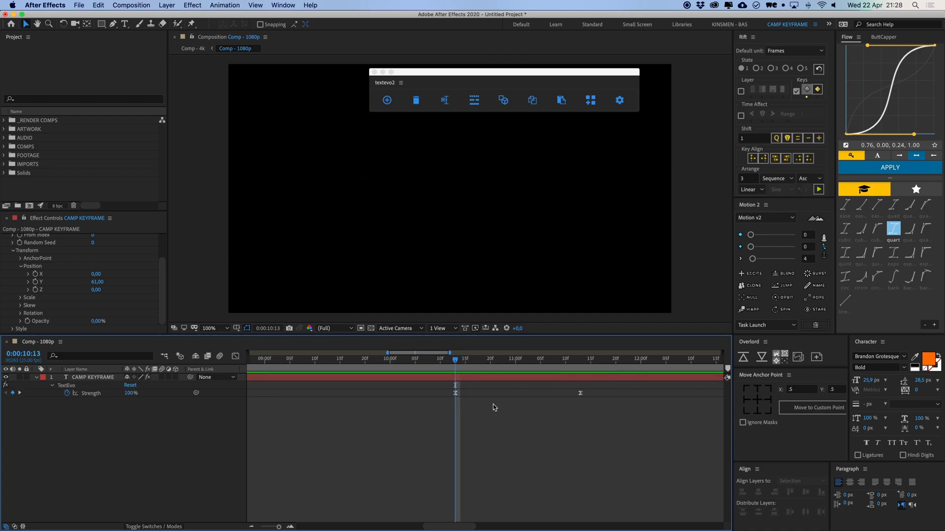
key(space)
Set TextEvo's Delay to 0.50 and preview the text animation from 0:00:10:13.
drag(610, 413, 433, 395)
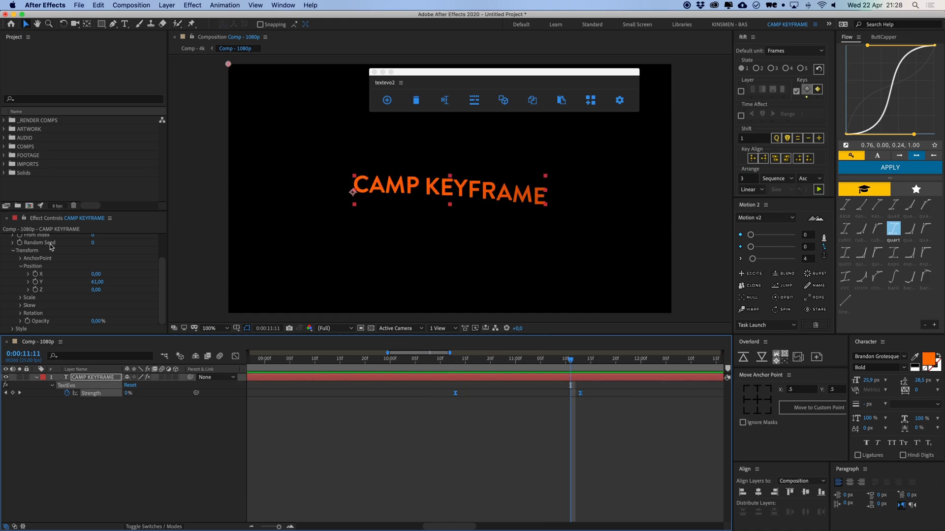
scroll(51, 247, up, 3)
click(96, 253)
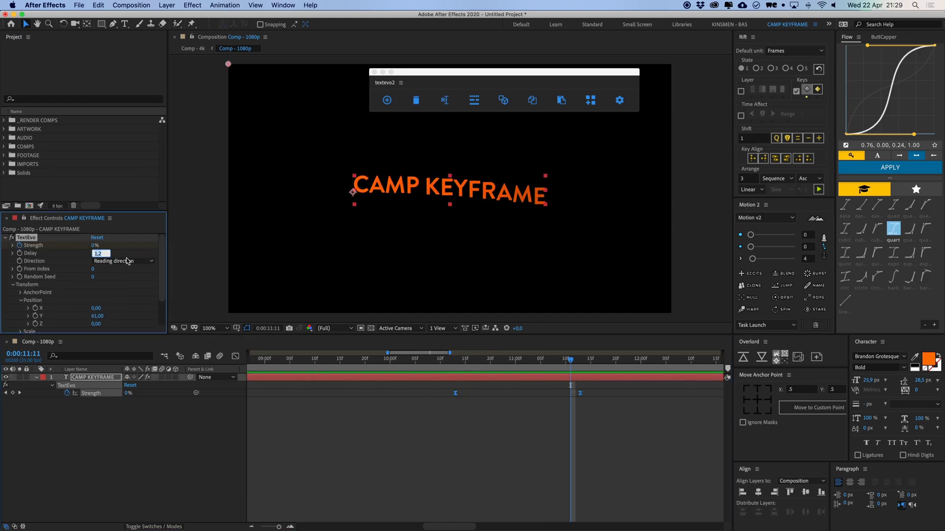
click(447, 476)
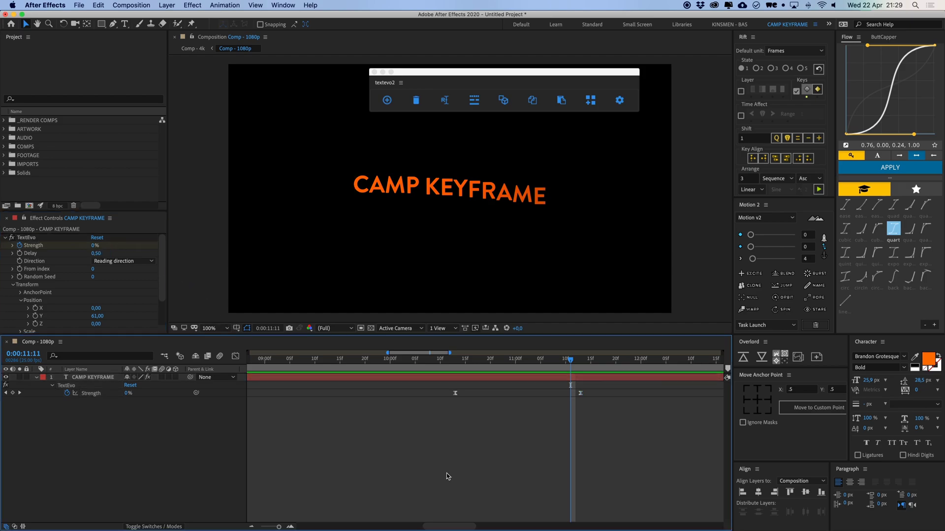
click(455, 361)
key(space)
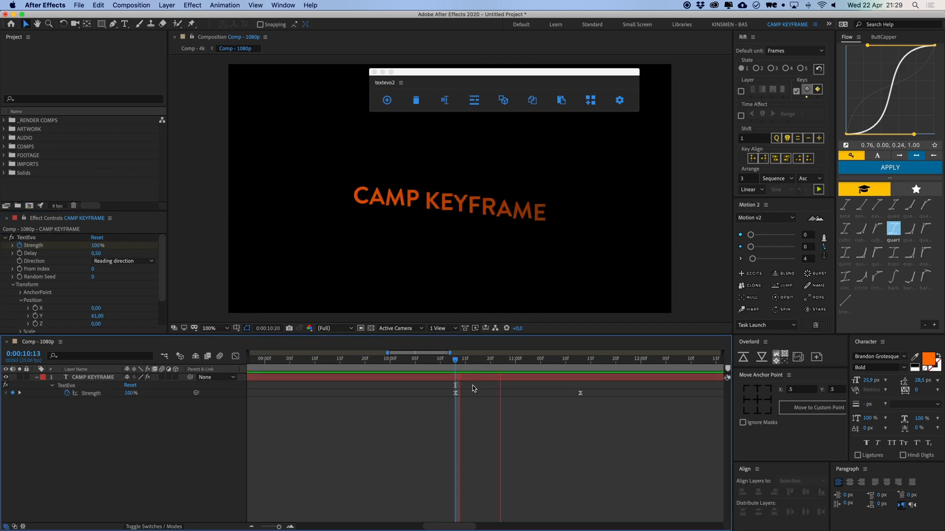
key(space)
Move the last Strength keyframe to 0:00:11:11, apply Flow's cubic curve 0.32, 0.94, 0.60, 1.00 to both keyframes and preview.
drag(581, 393, 438, 383)
click(874, 232)
click(889, 172)
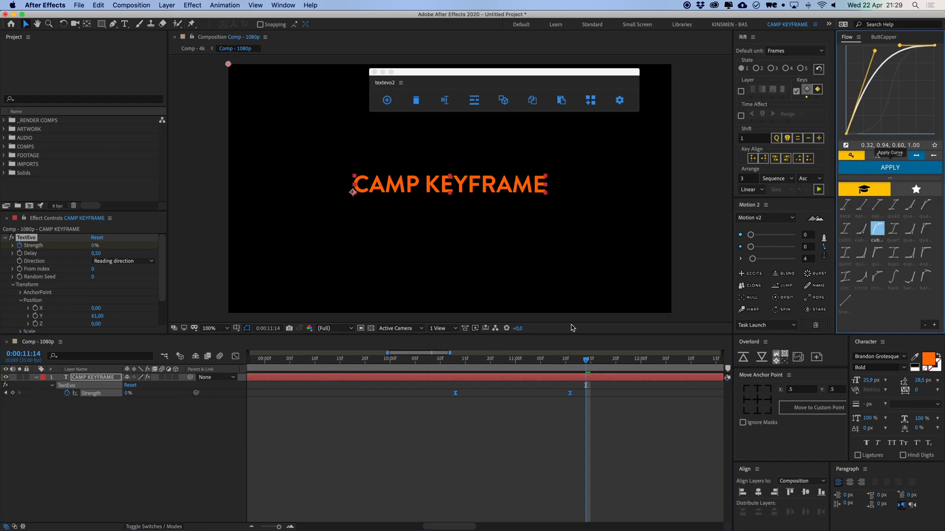
click(457, 362)
key(space)
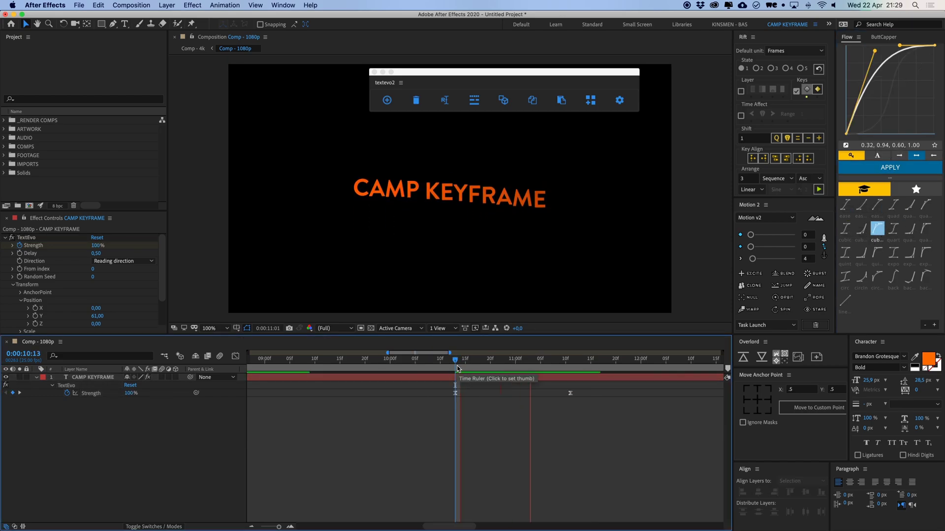
Select both Strength keyframes and set the TextEvo animation to be based on Words.
drag(588, 409, 435, 392)
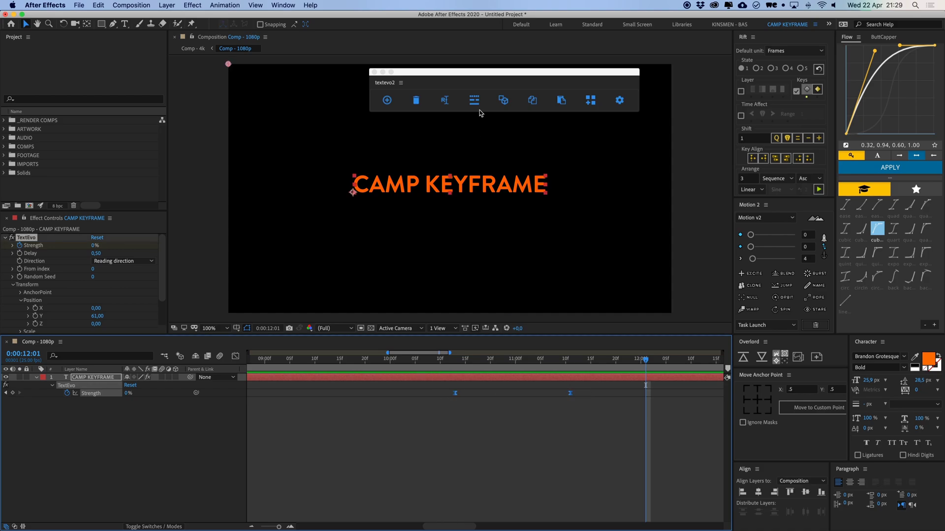
click(475, 101)
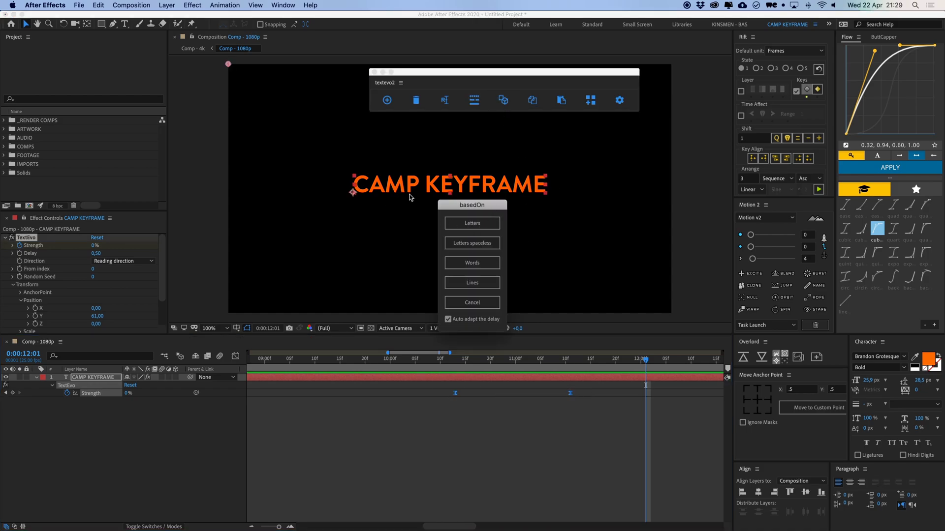
click(473, 262)
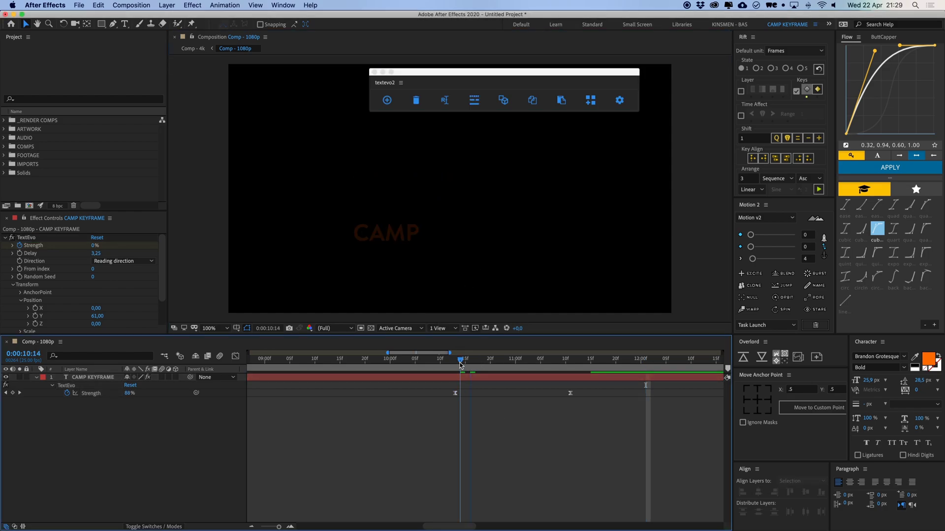
Set the TextEvo animation on both Strength keyframes to be based on Letters and preview it from the first keyframe.
key(space)
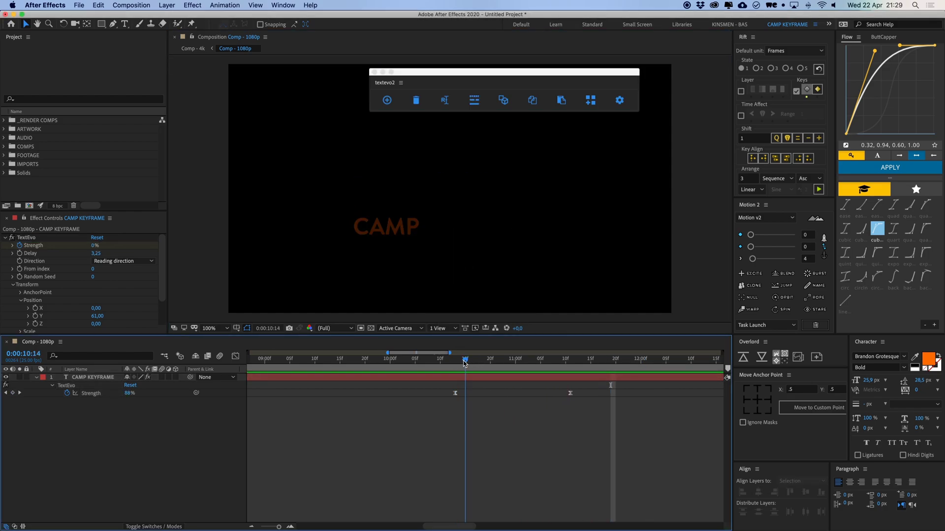
drag(430, 420, 602, 383)
click(474, 99)
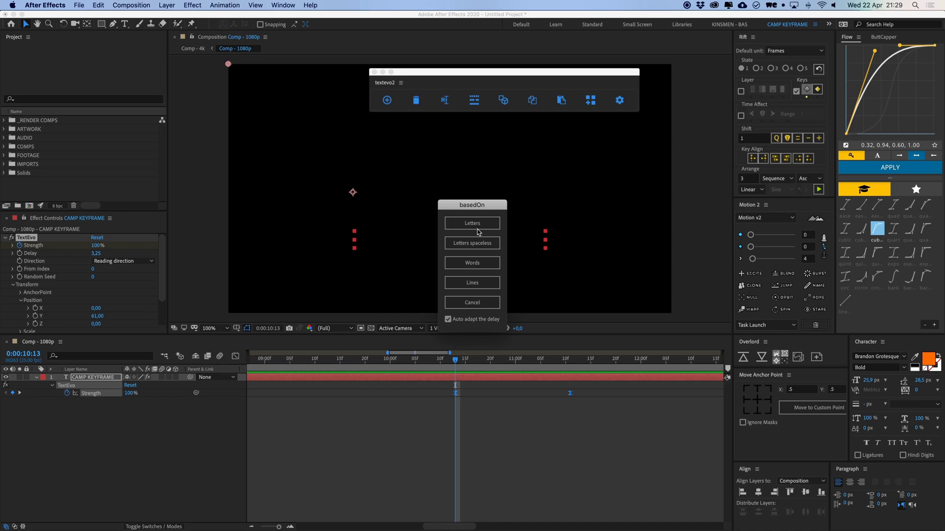
click(473, 223)
key(space)
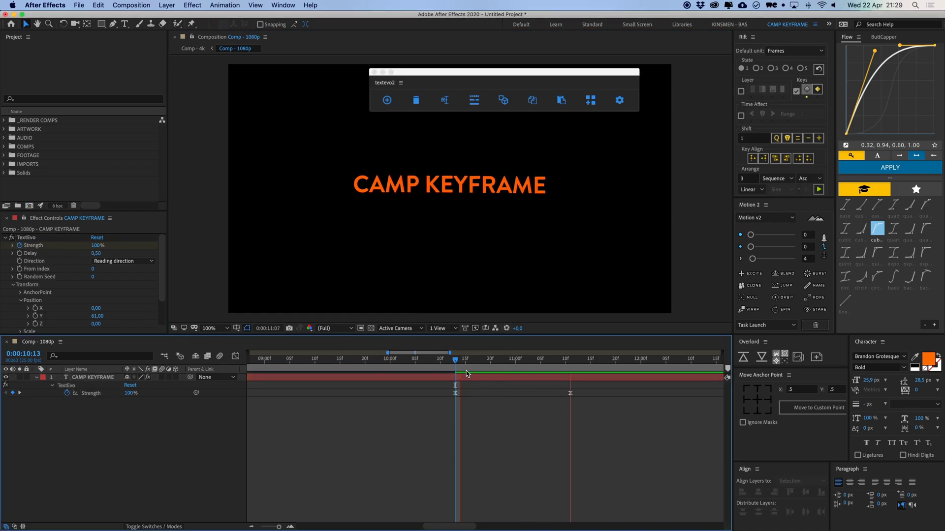
key(space)
Set TextEvo's Scale to 30% and its Rotation to 166° in the Transform settings.
scroll(41, 293, down, 3)
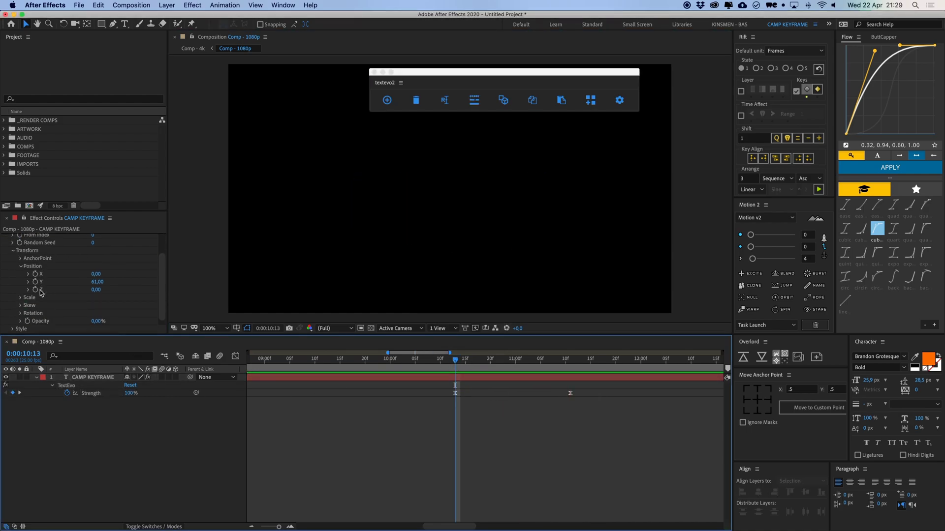
click(21, 298)
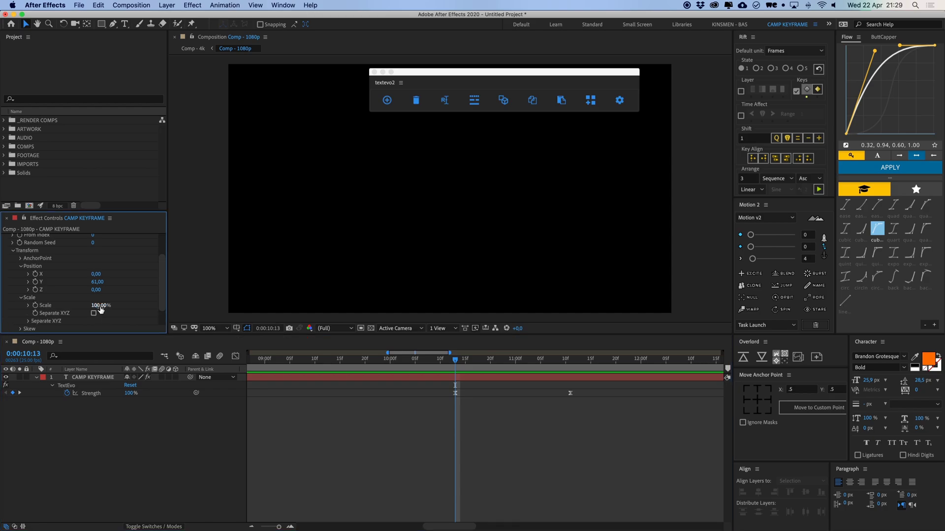
click(99, 305)
text(30)
key(Return)
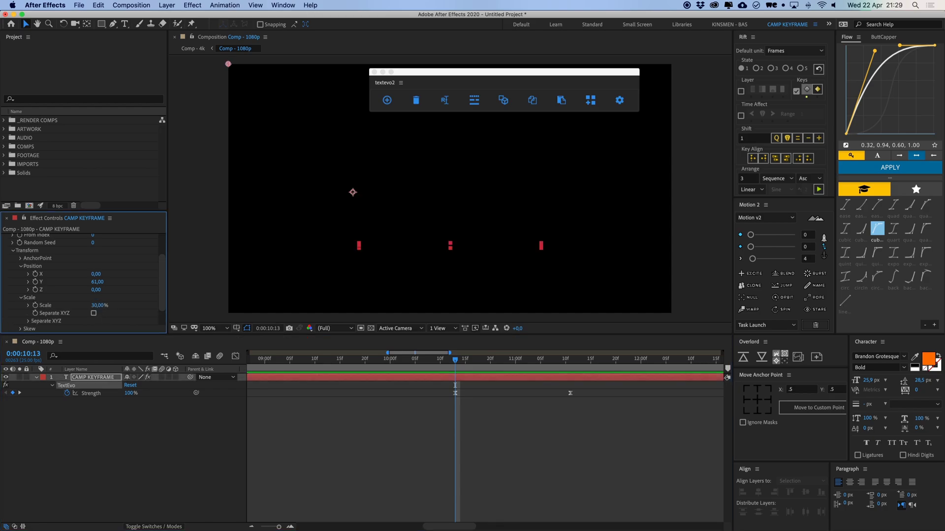
scroll(30, 323, down, 1)
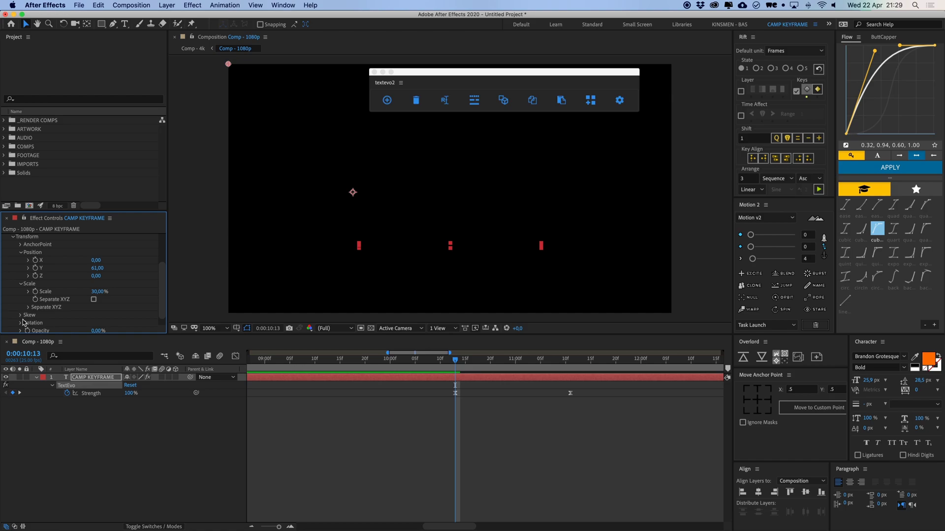
click(20, 322)
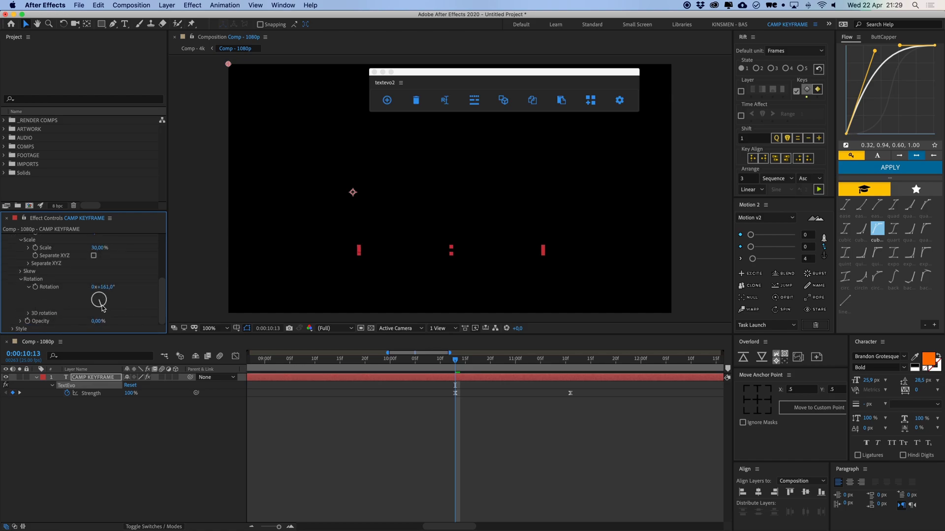
drag(101, 304, 59, 307)
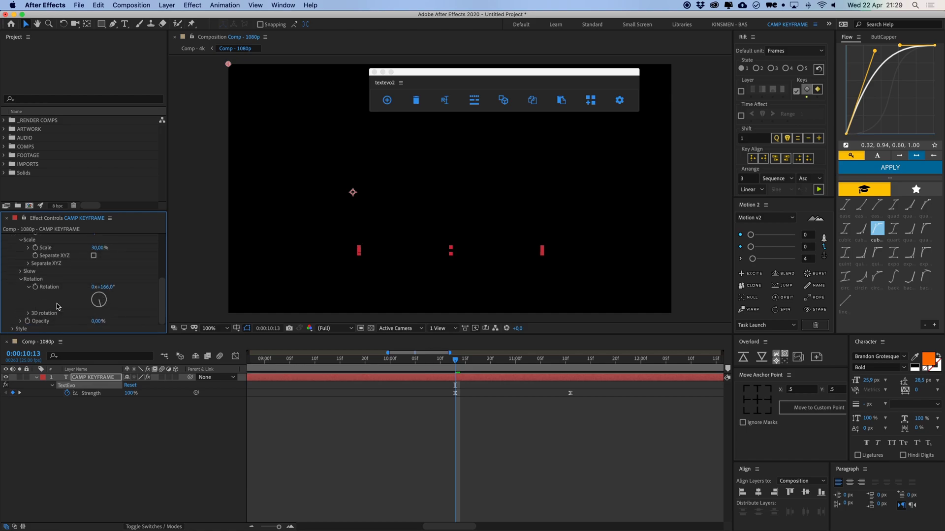
Set TextEvo's Blur style to 49.0, 65.0 and preview the text animation.
click(13, 329)
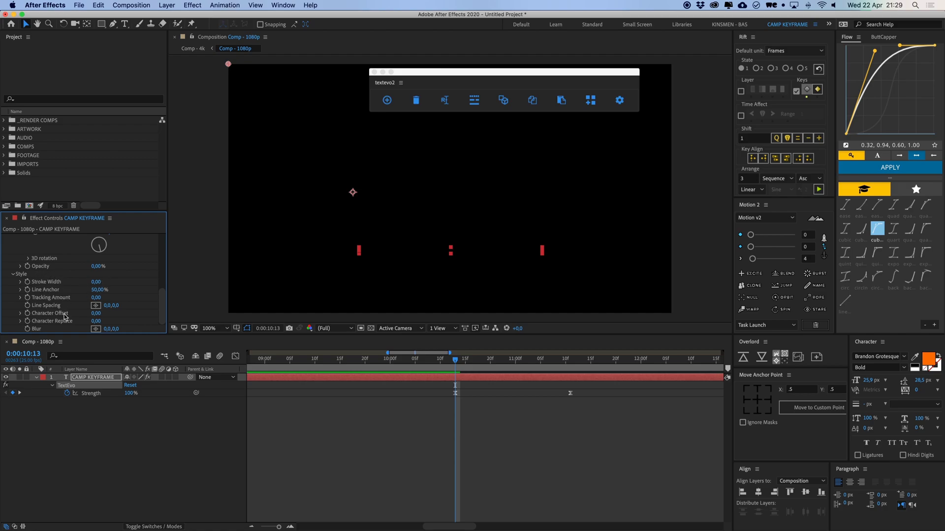
drag(110, 329, 282, 385)
click(494, 419)
key(space)
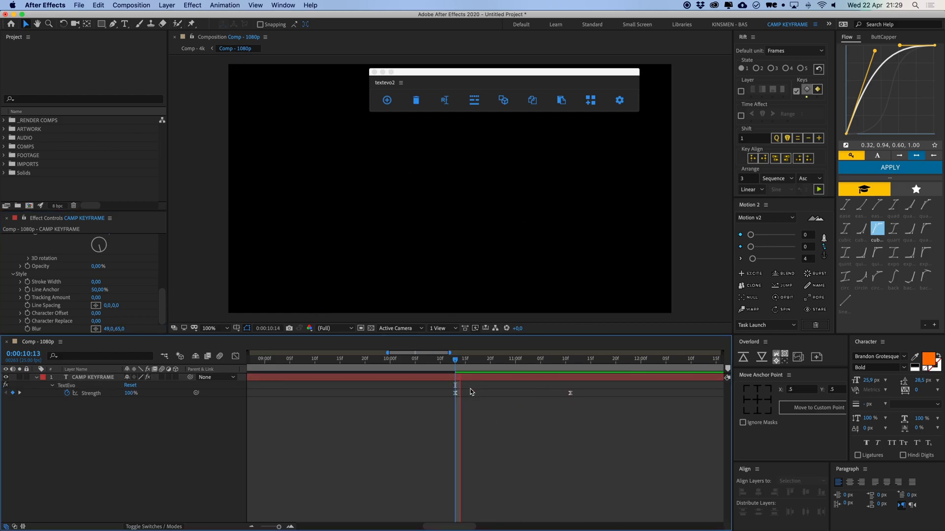
key(space)
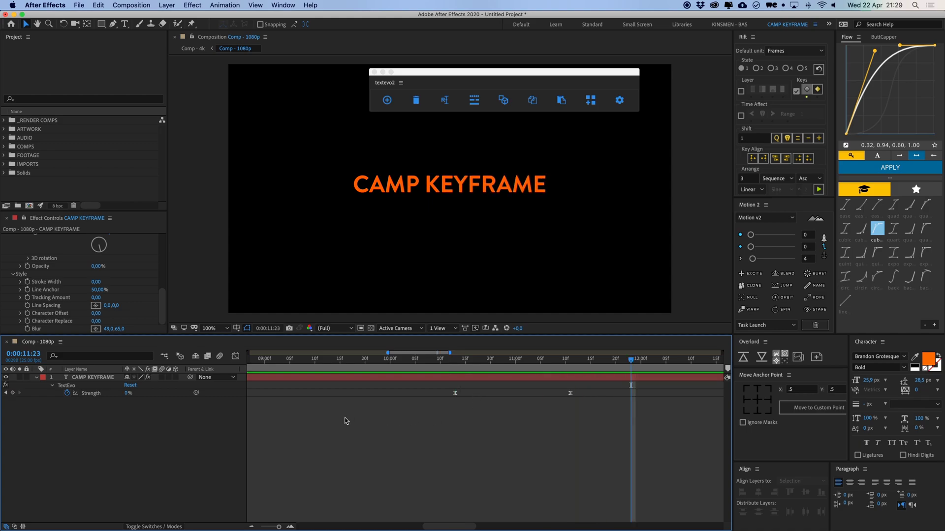
Preview the blurred, rotating CAMP KEYFRAME animation several times from 0:00:10:13.
key(space)
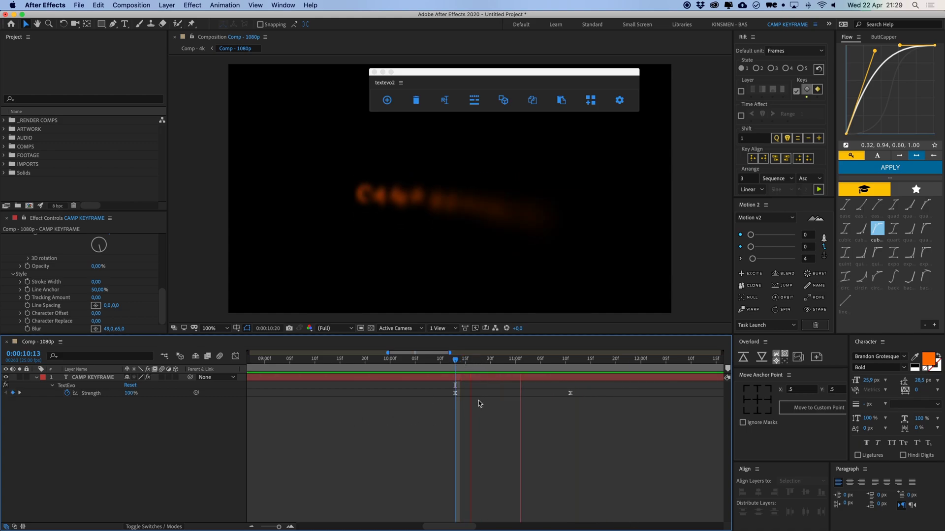
key(space)
key(space)
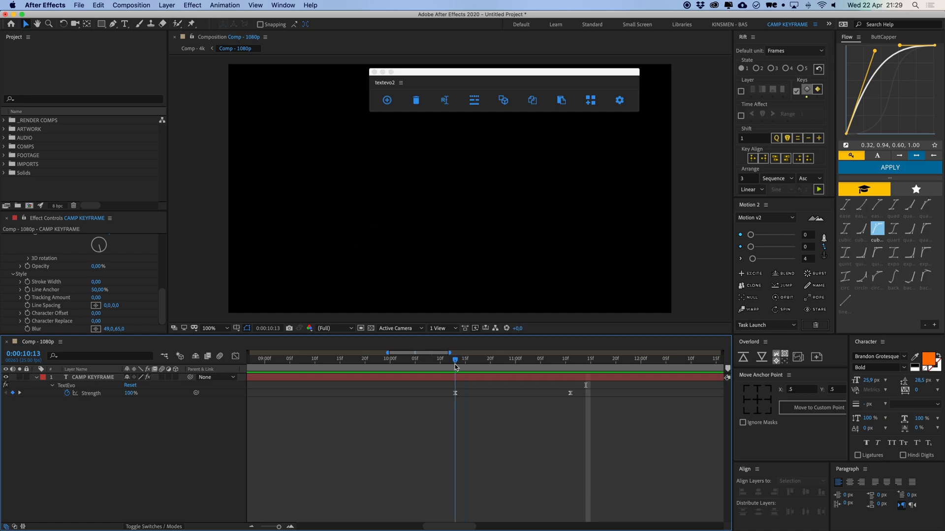
key(space)
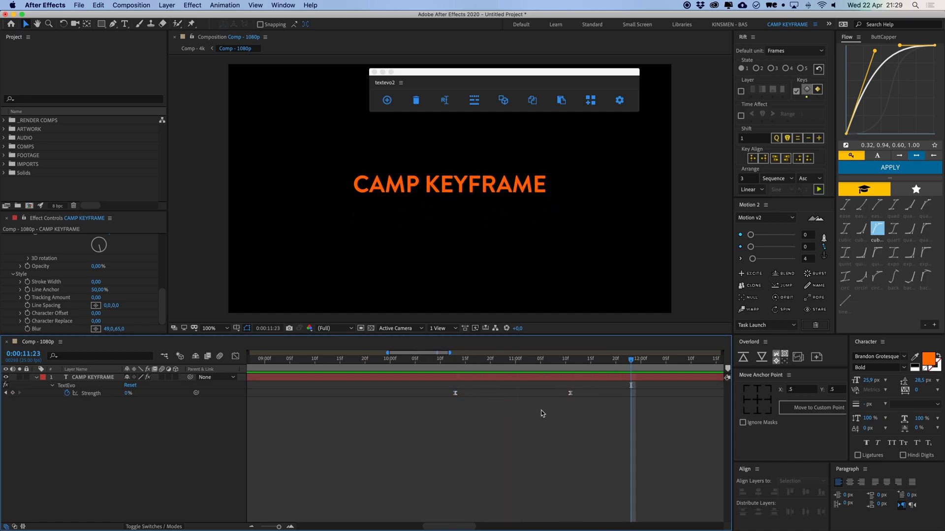
key(space)
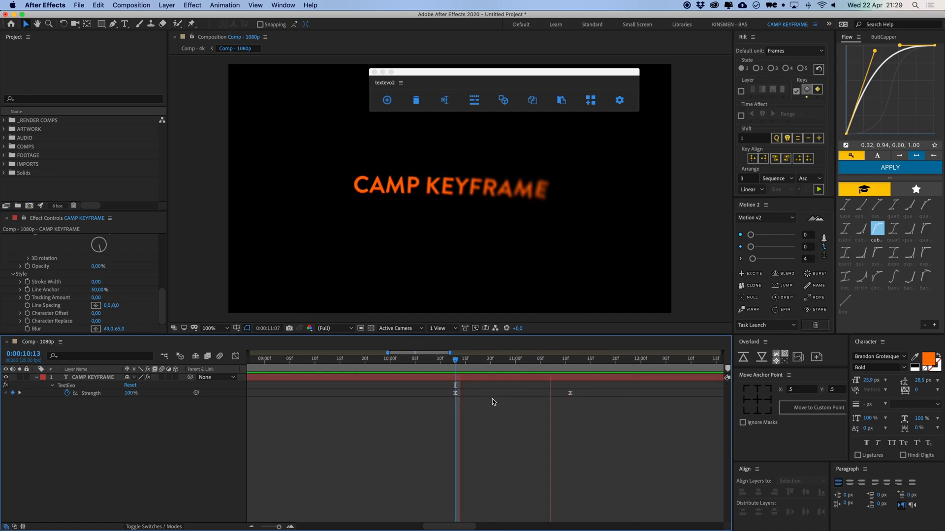
key(space)
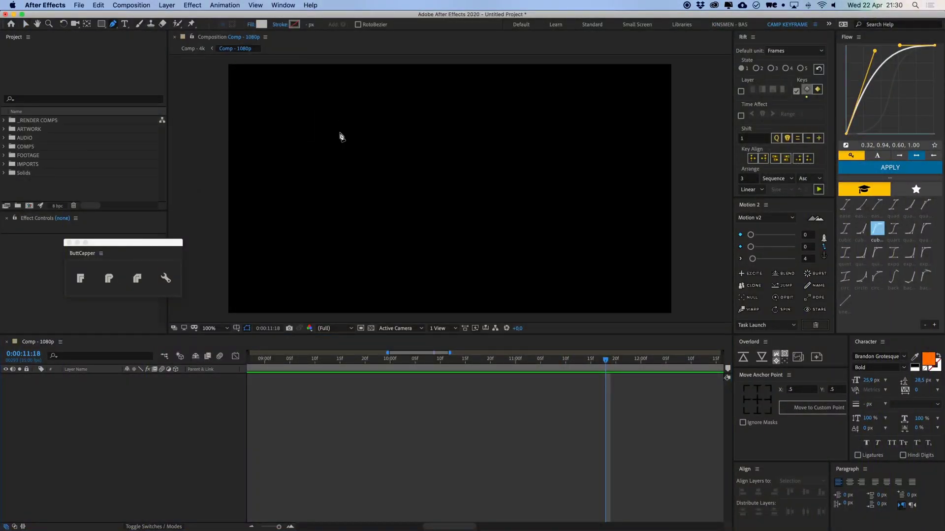
Draw a horizontal straight line across the upper middle of the composition and set its fill to None.
click(327, 158)
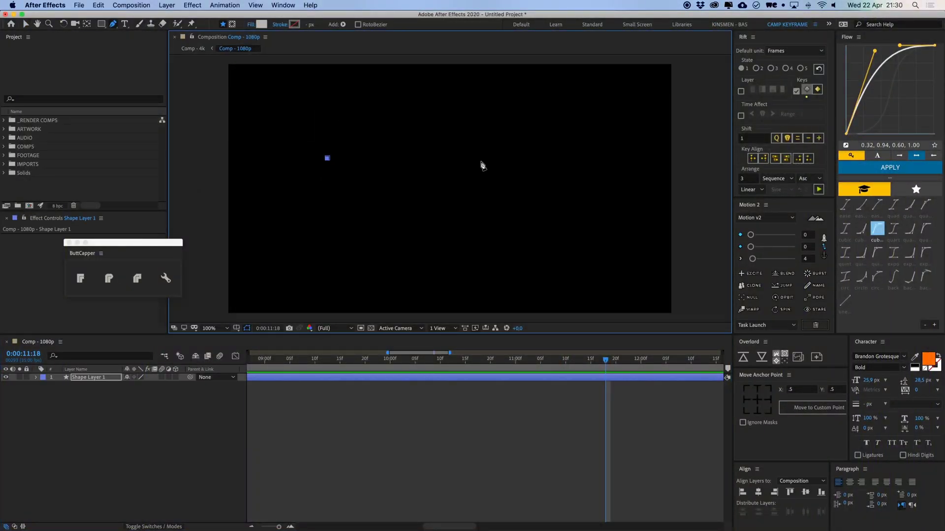
click(556, 158)
click(253, 25)
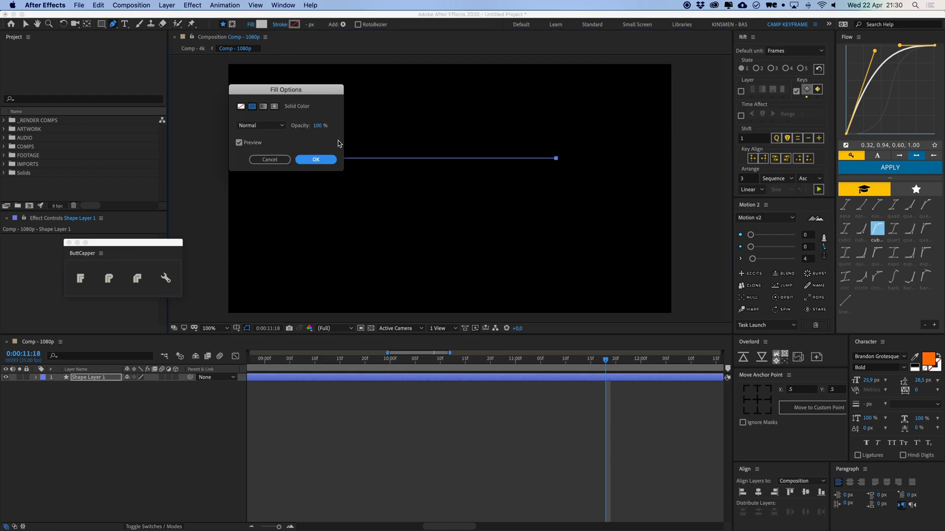
click(241, 107)
click(315, 160)
Give the line a darker blue stroke with a width of 95 px.
click(294, 25)
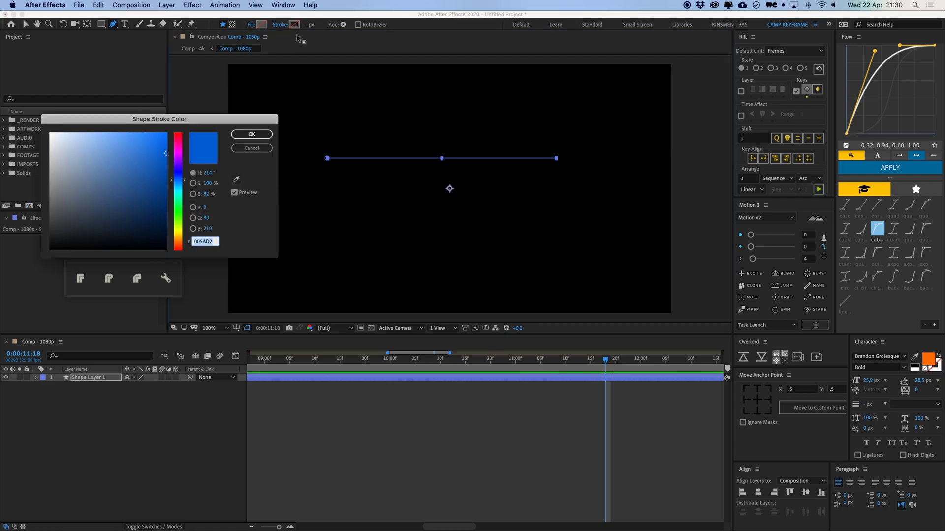
click(142, 178)
key(Return)
drag(309, 24, 359, 36)
click(453, 457)
key(v)
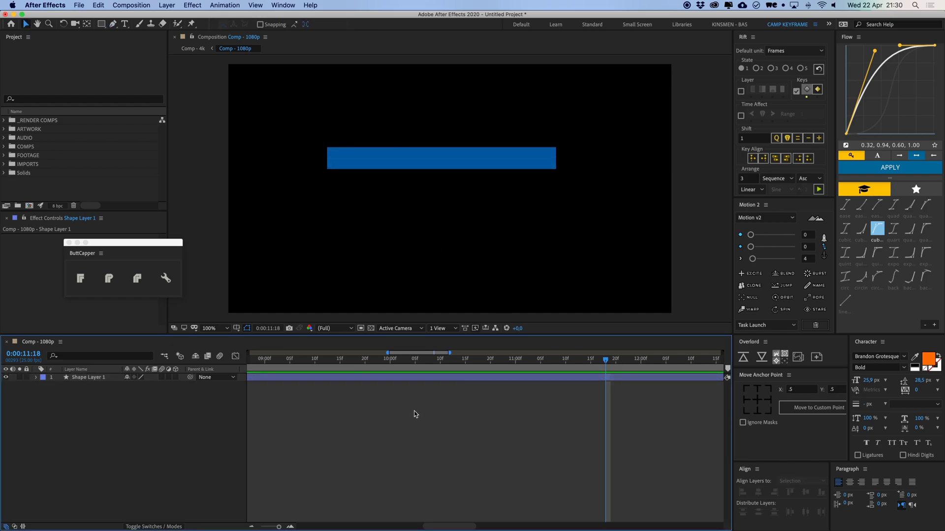
click(421, 377)
drag(441, 160, 460, 153)
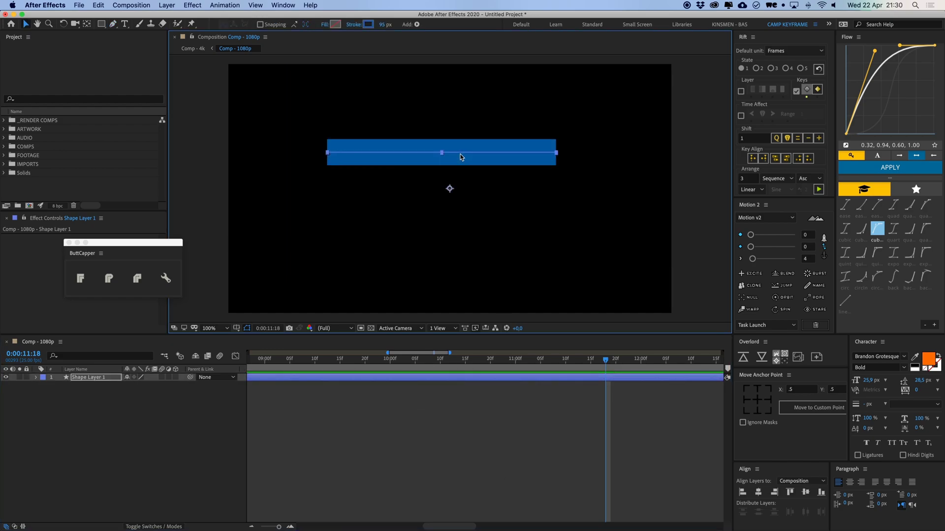
key(super+z)
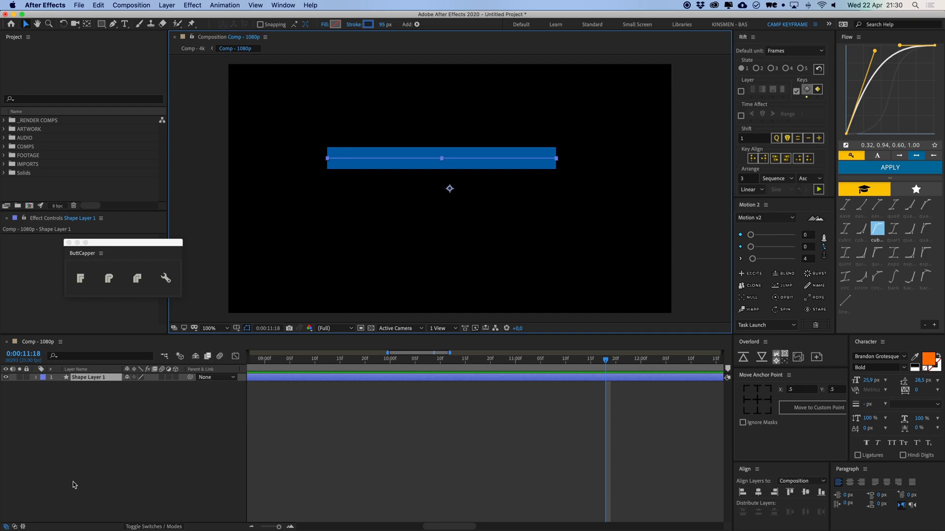
Set the Line Cap of Shape Layer 1's Stroke 1 to Round Cap, and undo that change.
click(35, 378)
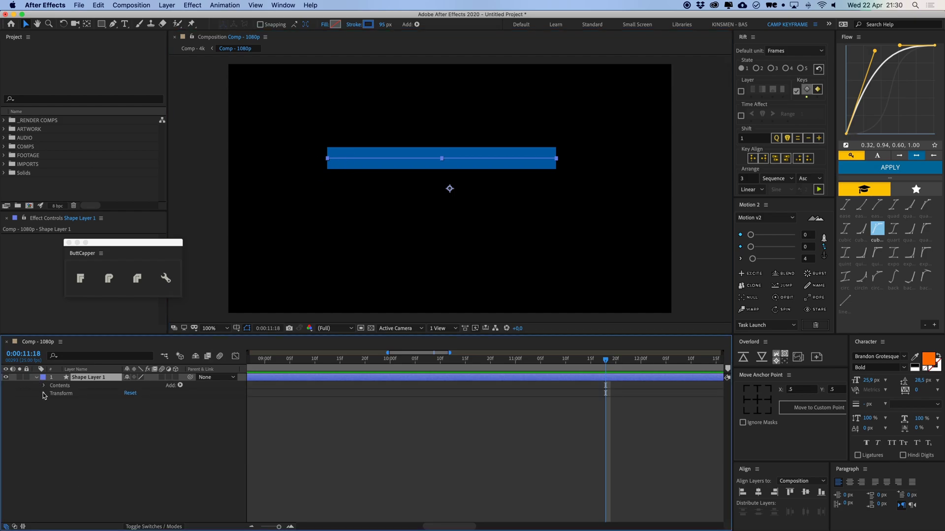
click(44, 386)
click(52, 394)
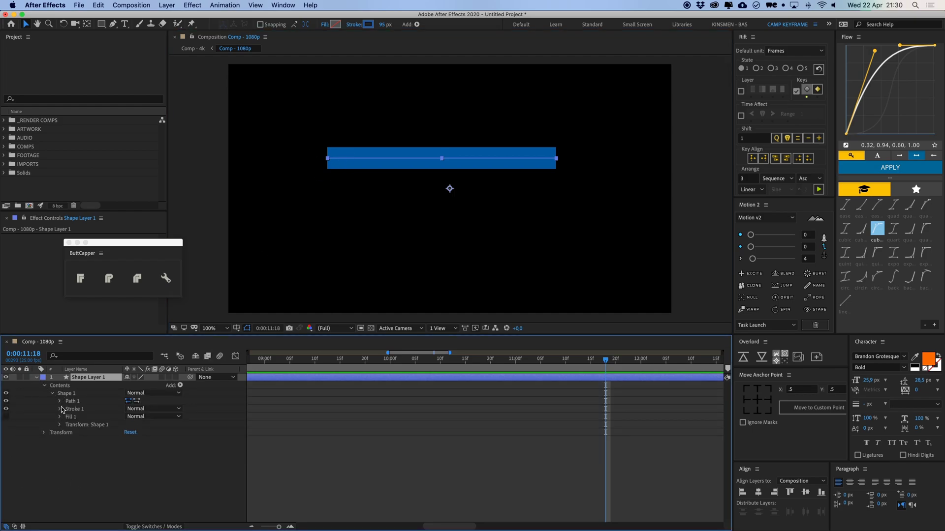
click(60, 410)
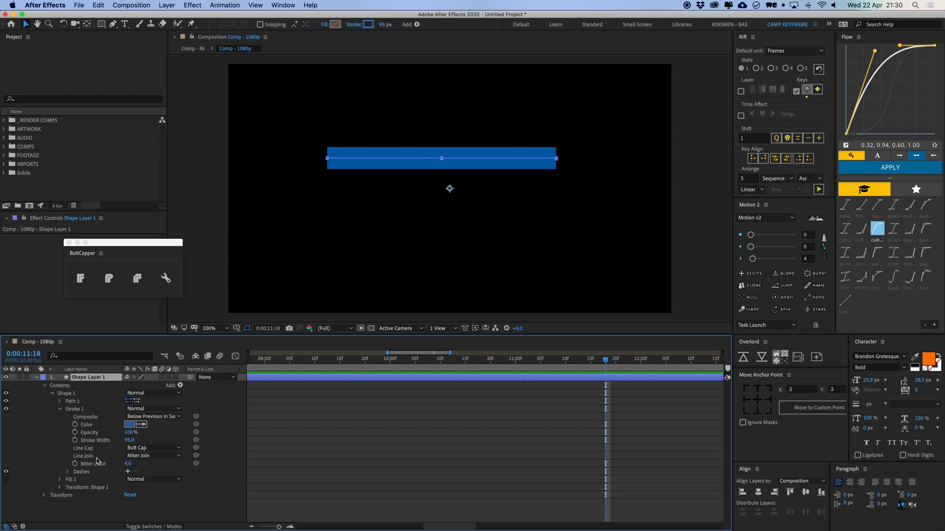
click(153, 448)
click(148, 466)
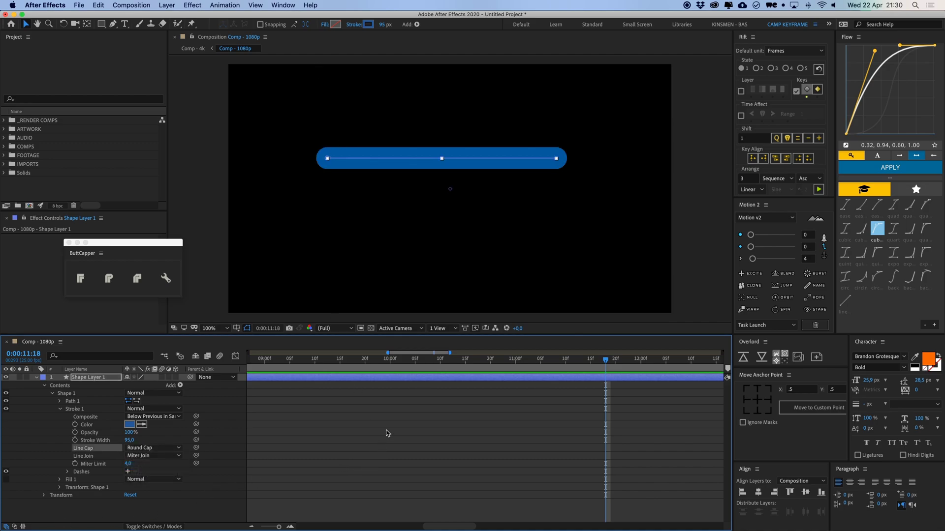
key(super+z)
Apply ButtCapper's round cap to Shape Layer 1 and switch the line back to the butt cap.
click(306, 389)
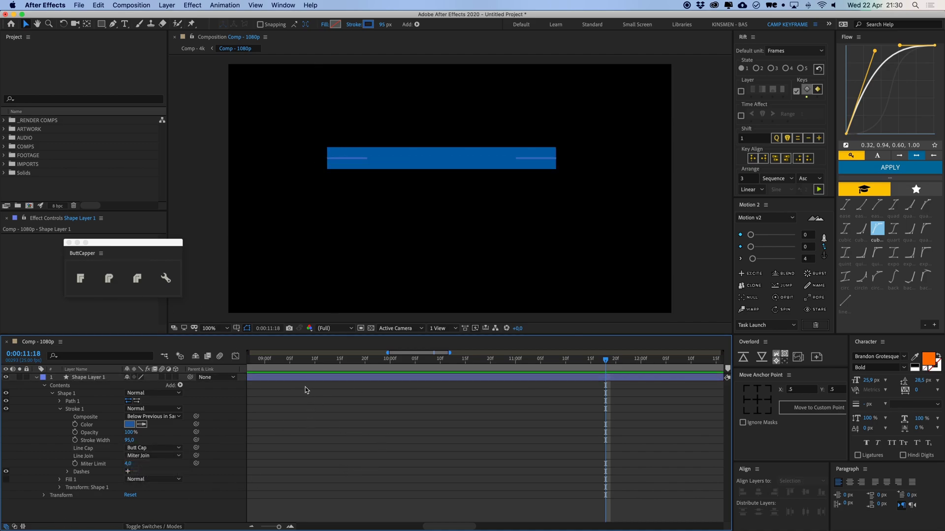
click(299, 378)
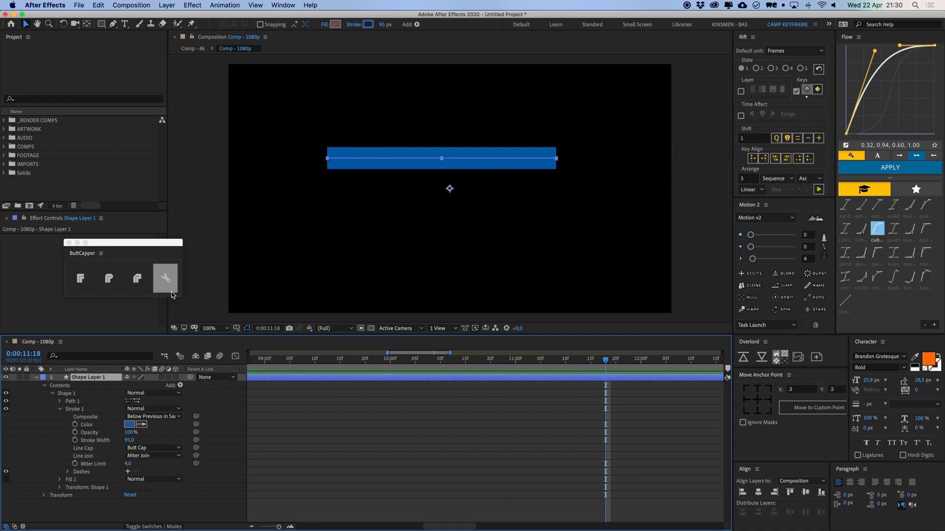
click(112, 278)
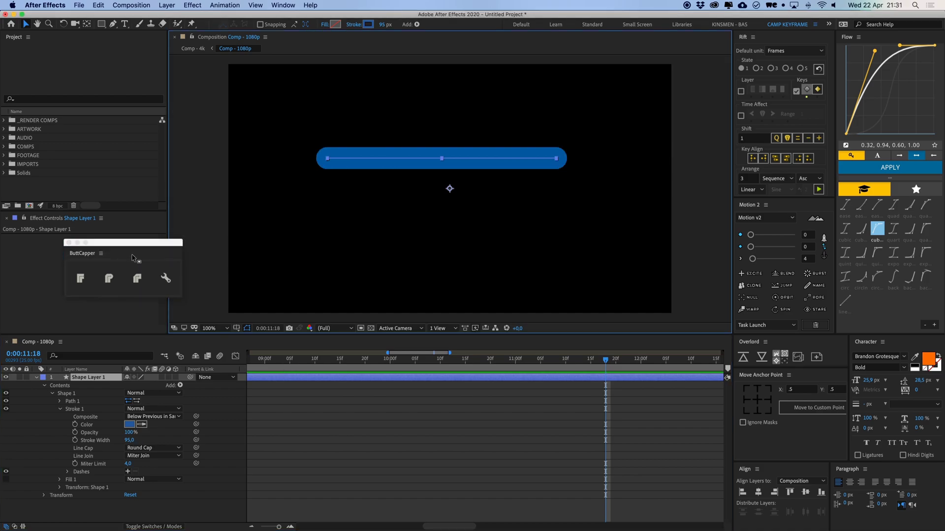
drag(130, 246, 196, 249)
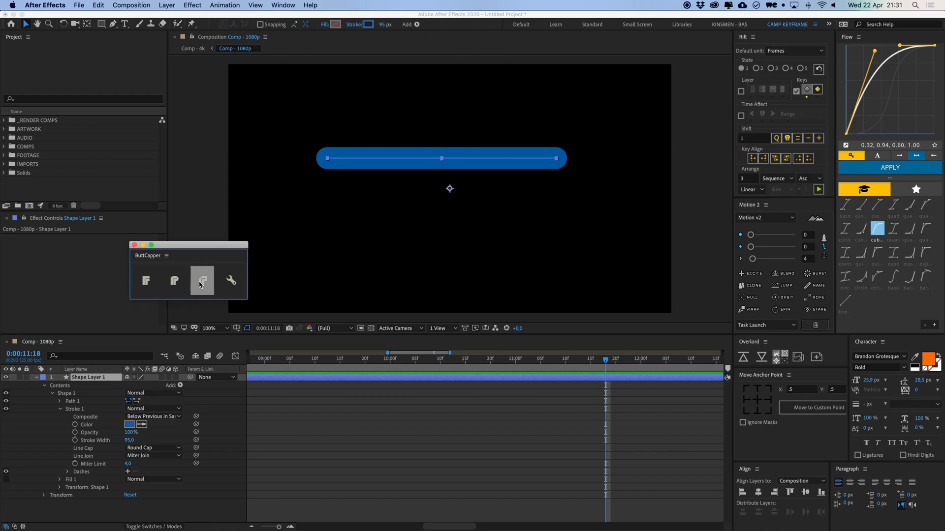
click(145, 281)
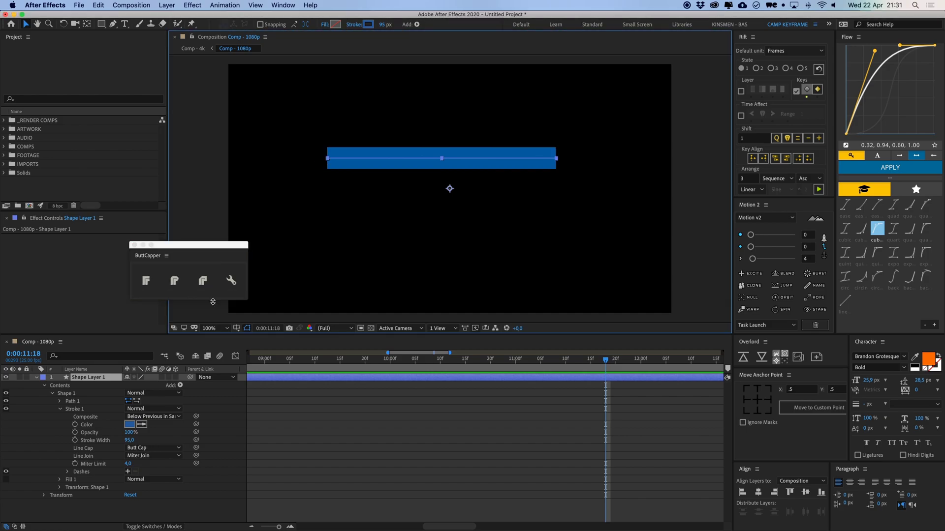
Extend the line's path from its left end with a vertical segment downward and a shorter horizontal segment to the right.
key(g)
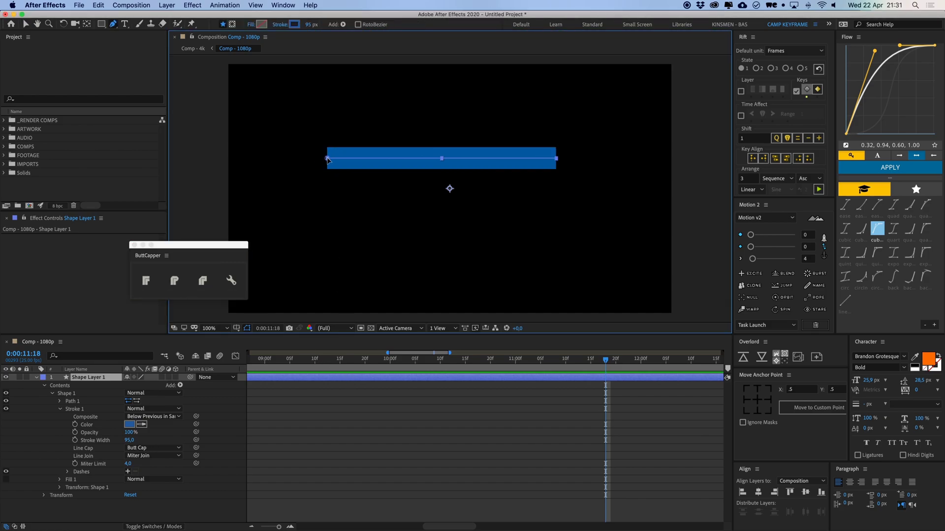
click(327, 158)
click(327, 244)
click(448, 245)
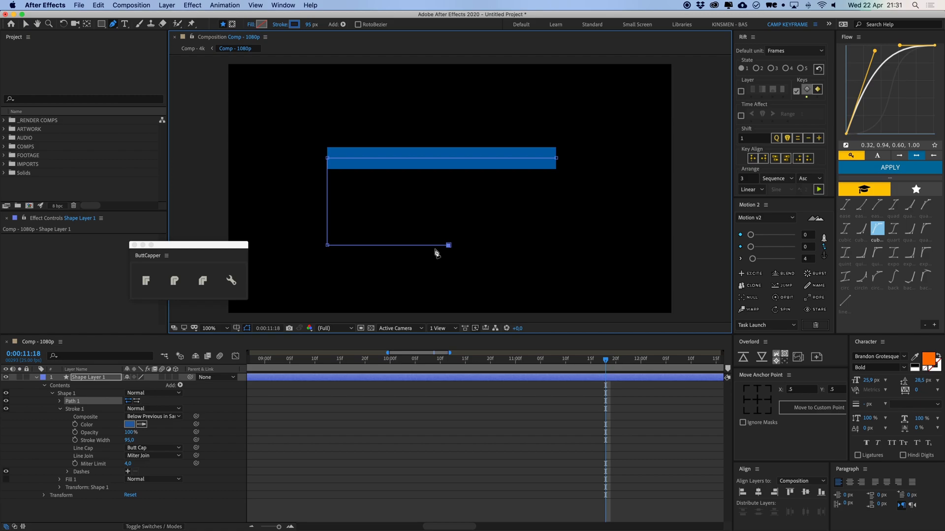
Select Shape Layer 1 and apply ButtCapper's round cap to the C-shaped path.
key(v)
click(350, 377)
click(174, 280)
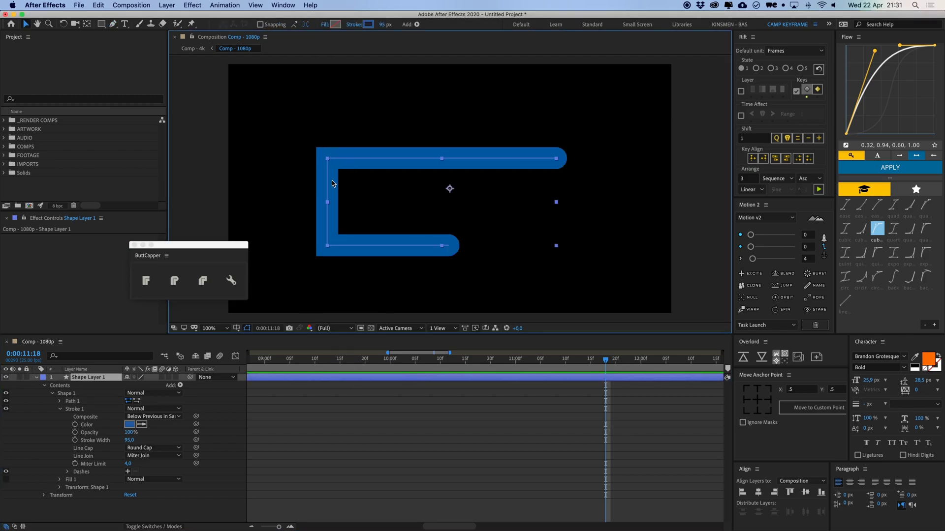
Apply ButtCapper's round join to the C-shaped path's corners and deselect the layer.
click(179, 285)
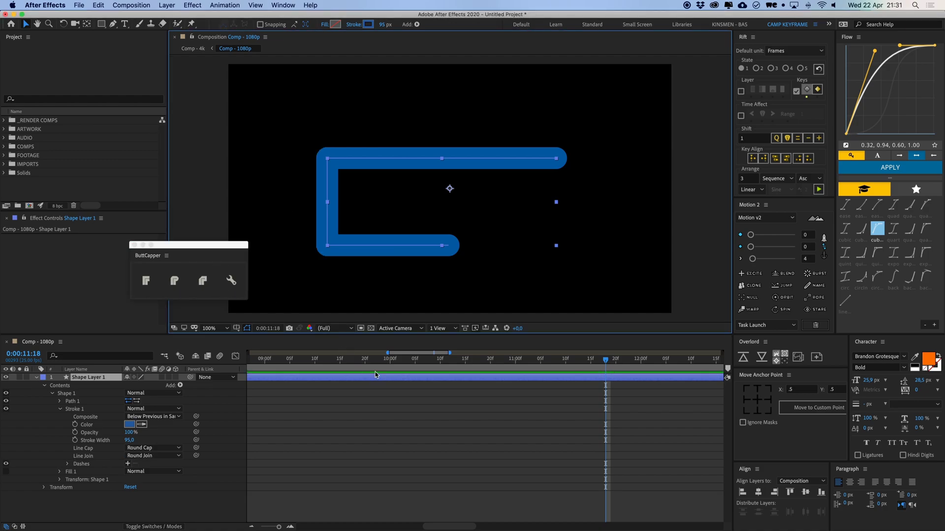
click(363, 399)
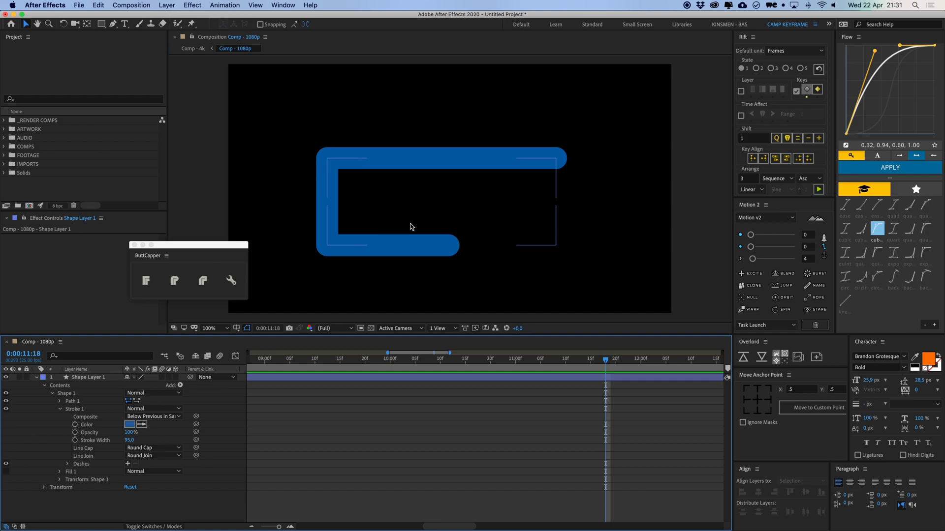
click(358, 248)
click(398, 392)
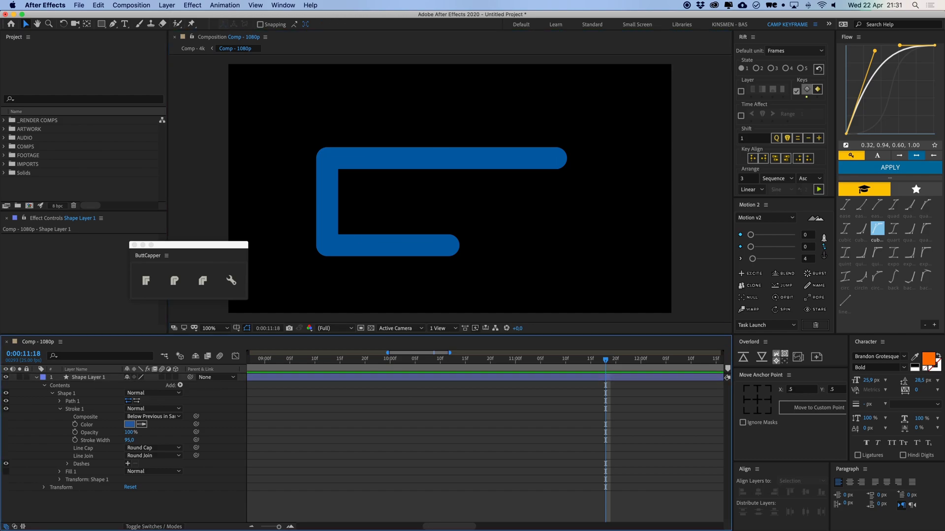
Switch to Illustrator and delete all the red rectangles from the artboard.
click(285, 5)
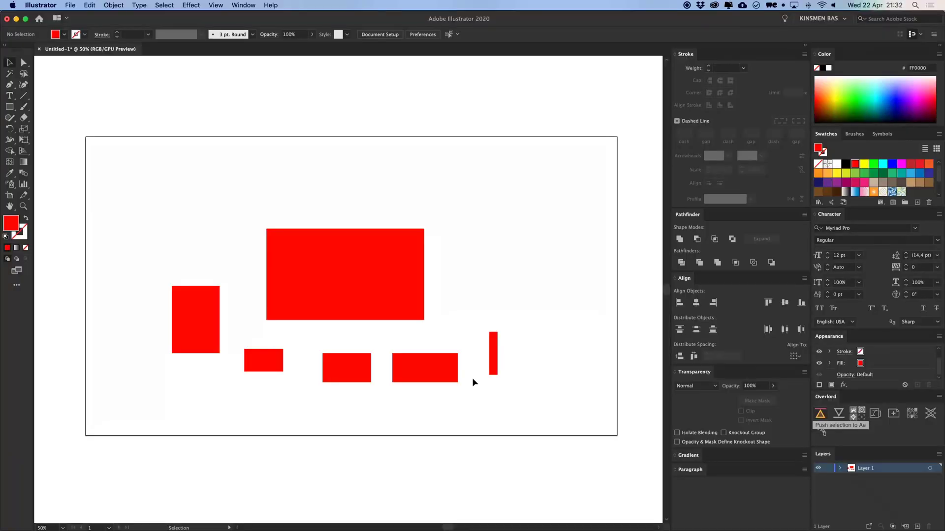
drag(541, 250, 154, 382)
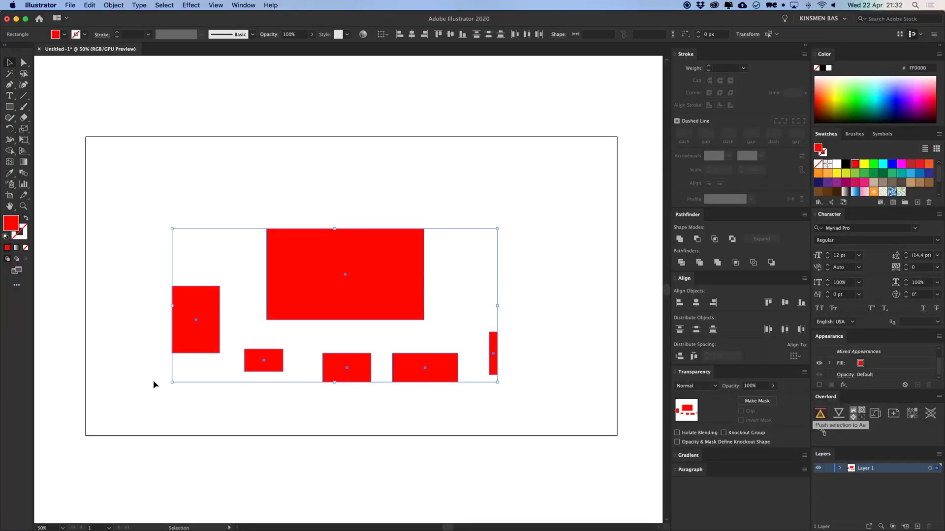
key(Delete)
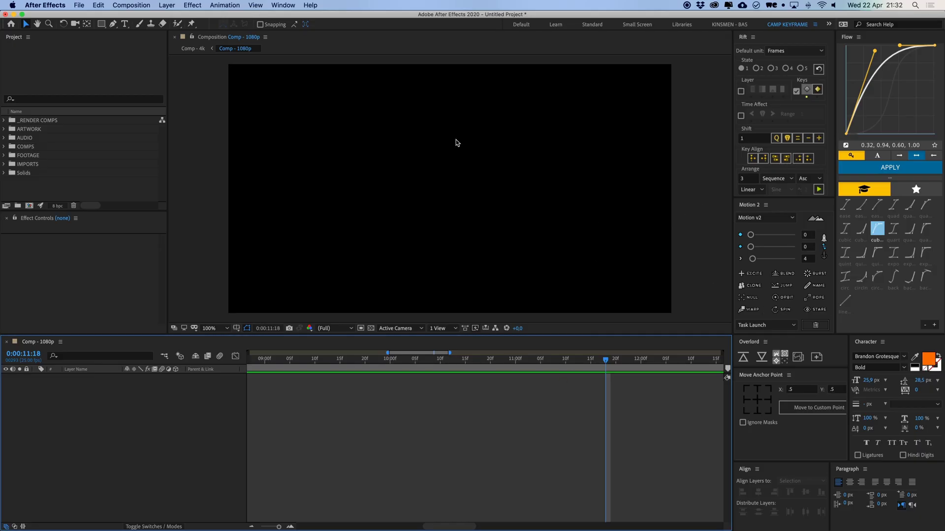
Draw a rectangle in After Effects' empty Comp - 1080p with a dark red A71111 fill and a 1 px stroke width.
click(101, 24)
drag(417, 147, 521, 205)
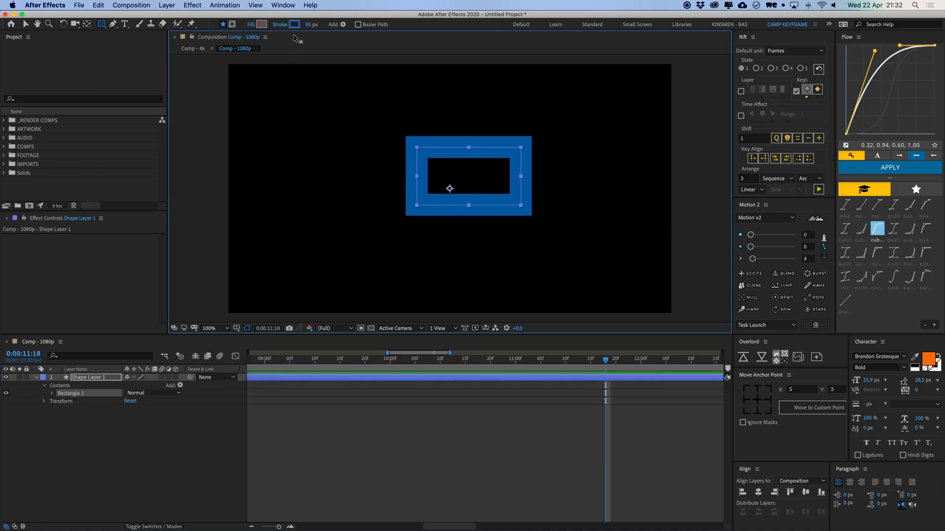
click(333, 26)
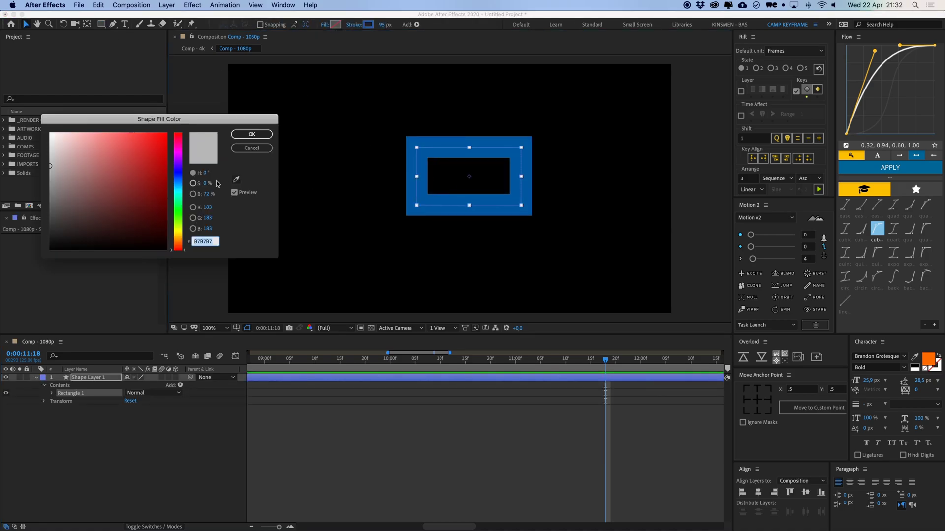
click(154, 175)
key(Return)
drag(385, 25, 361, 27)
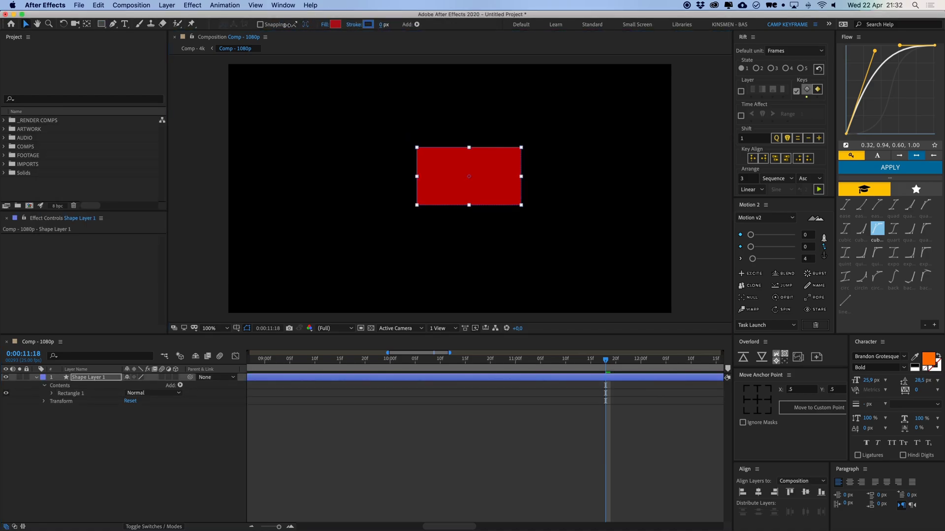
Move the red rectangle left of the composition's centre and deselect it.
click(461, 405)
drag(471, 188, 418, 194)
click(519, 440)
click(431, 189)
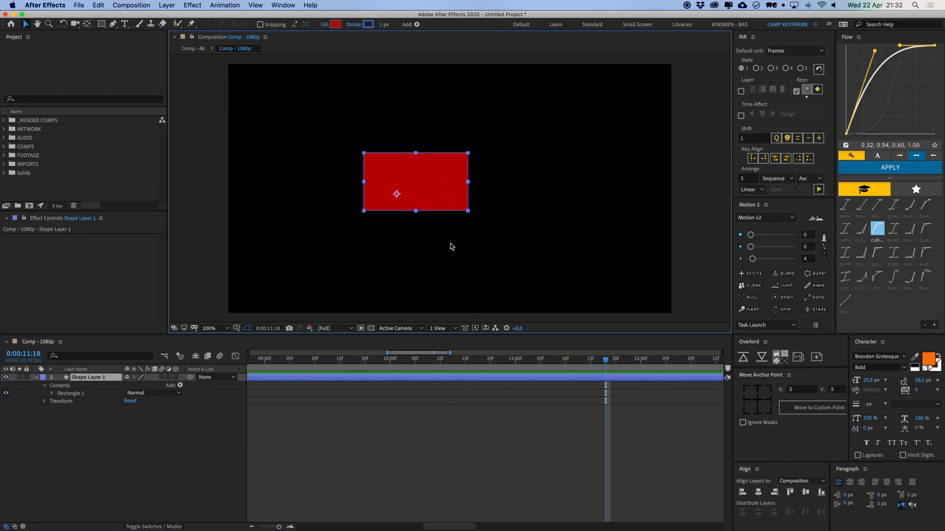
click(456, 460)
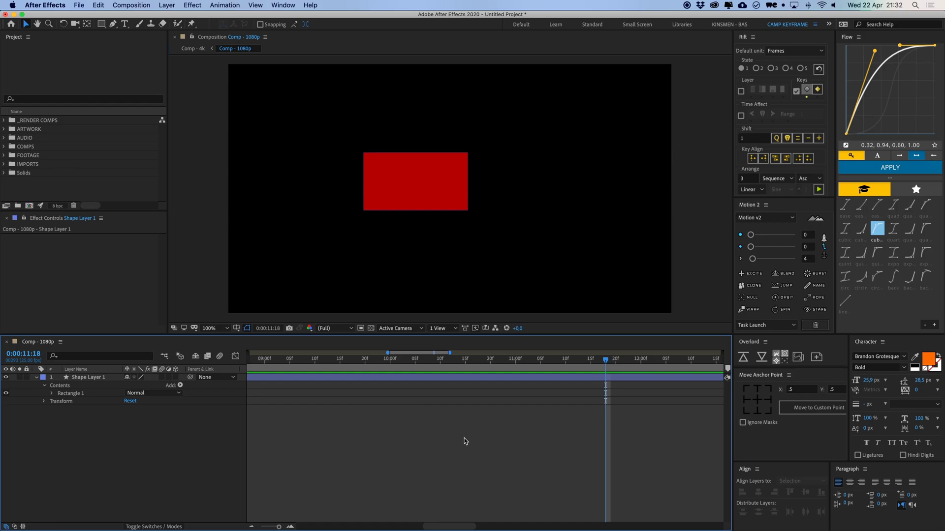
Open the Swatcheroo script and place its floating panel beside the red rectangle, over the right part of the composition.
scroll(295, 321, down, 5)
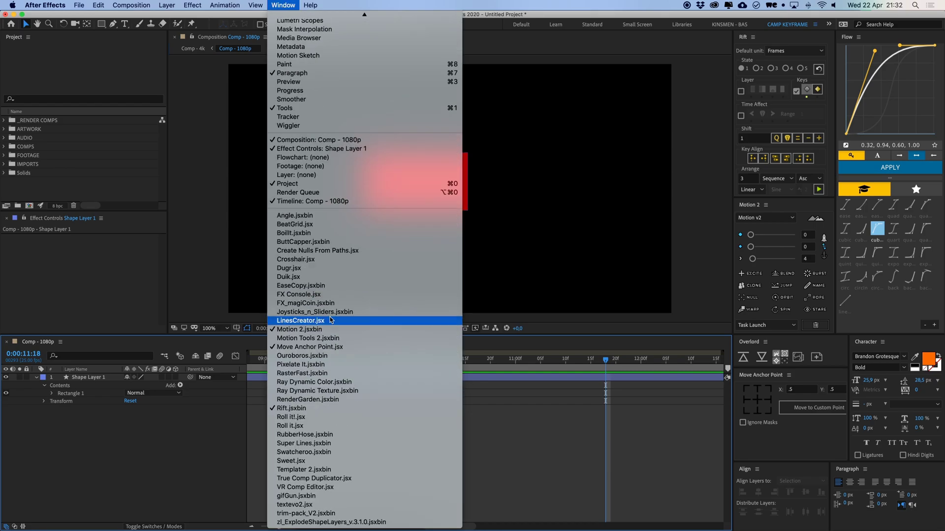
click(303, 452)
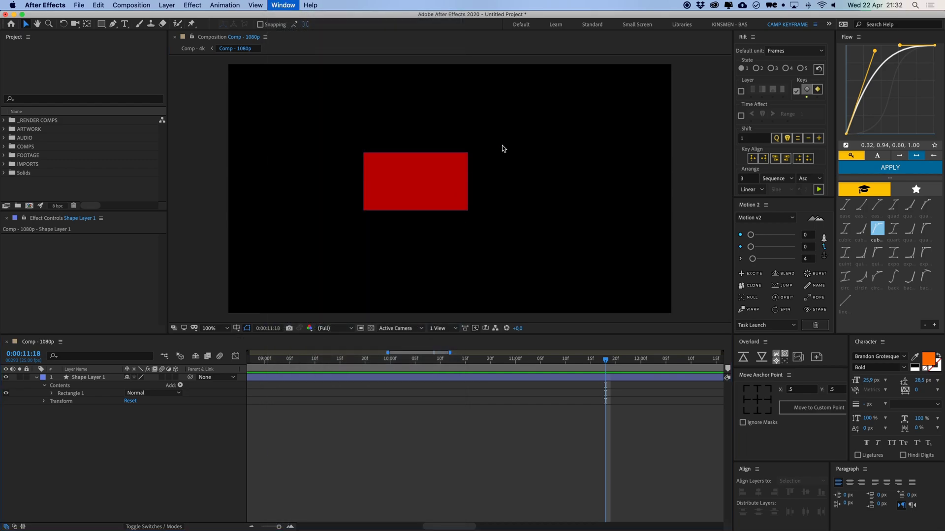
drag(343, 276, 128, 104)
drag(106, 43, 601, 127)
Load the red rectangle's fill and stroke colours into Swatcheroo and make the blue stroke colour active.
click(402, 174)
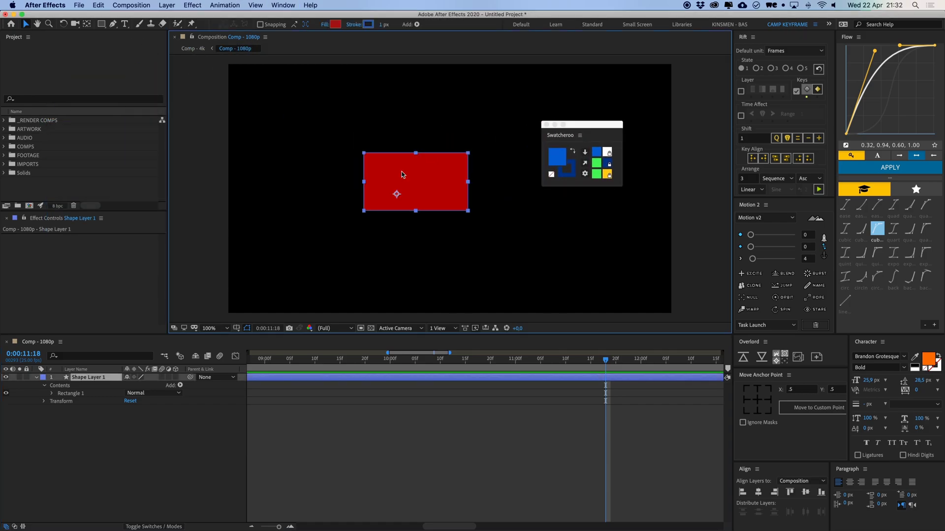
click(585, 166)
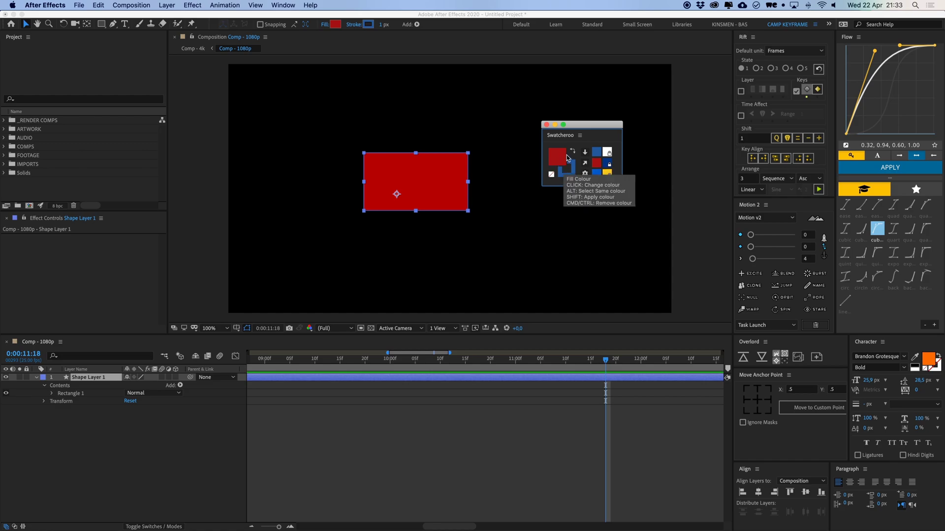
click(574, 179)
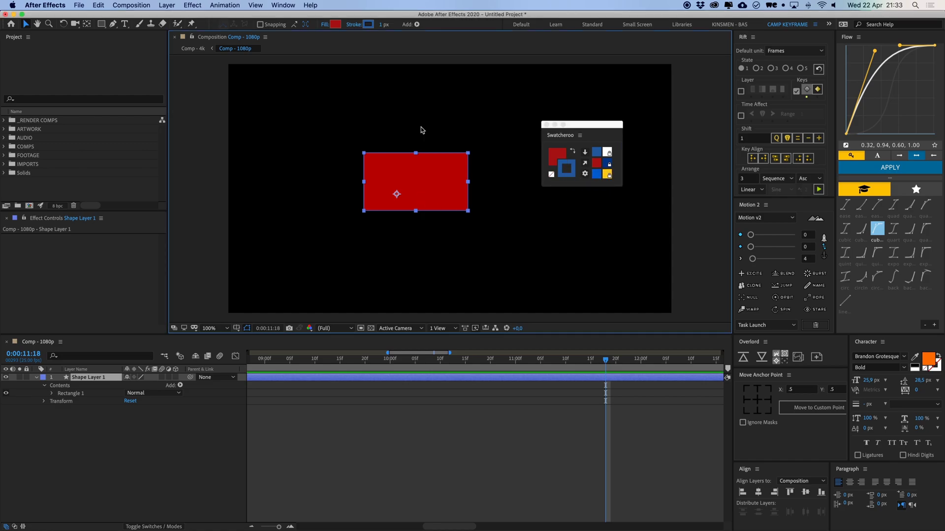
Set the red rectangle's stroke width to 35 px and move it slightly down and to the left.
drag(384, 24, 404, 29)
mouse_move(425, 179)
mouse_down()
mouse_move(434, 189)
mouse_move(416, 188)
mouse_up()
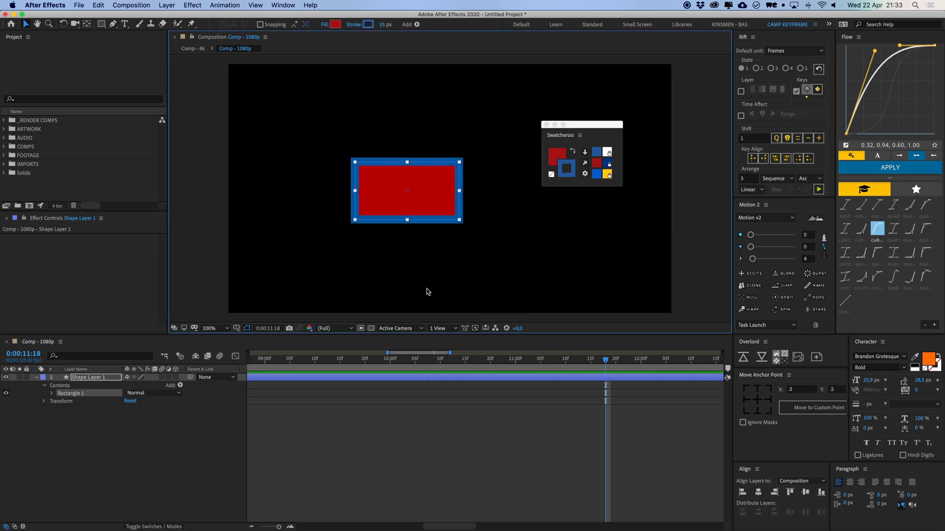
click(427, 476)
Draw a second, smaller rectangle on a new shape layer in the composition's lower-right area.
click(101, 23)
drag(495, 255, 578, 294)
key(v)
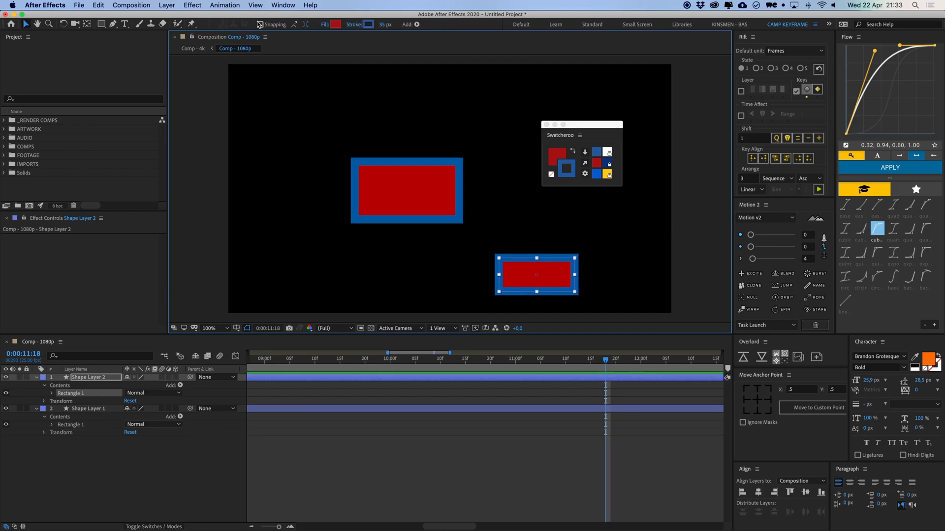
Give the smaller rectangle a green 43B224 fill and a pink stroke.
click(335, 24)
drag(147, 175, 93, 186)
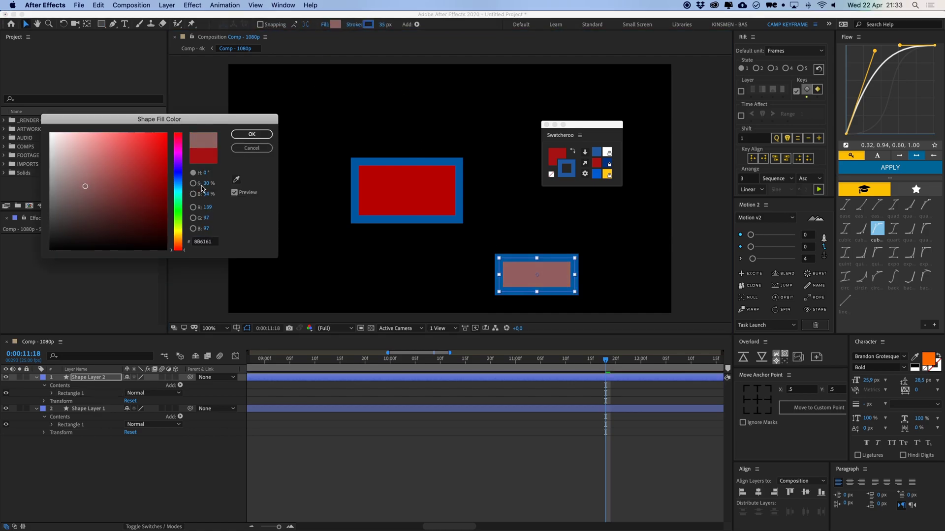
click(177, 215)
click(144, 169)
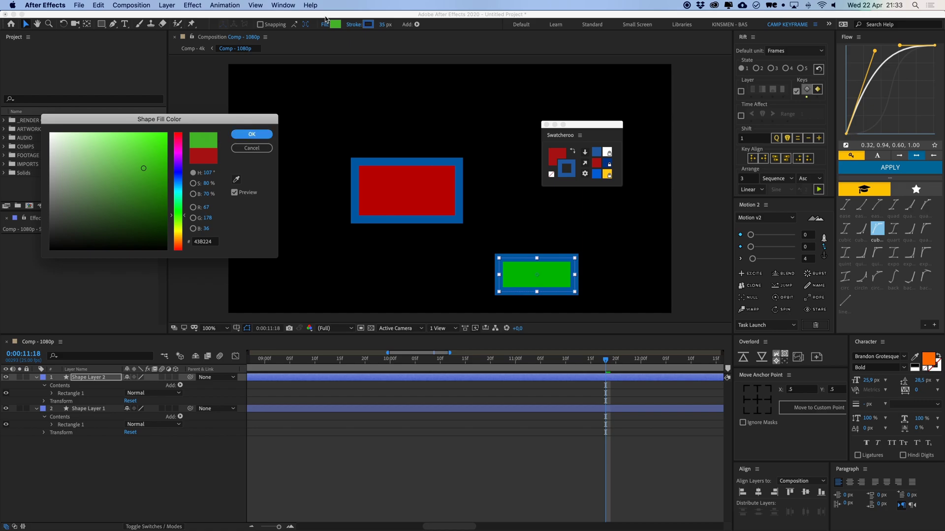
click(261, 136)
click(370, 24)
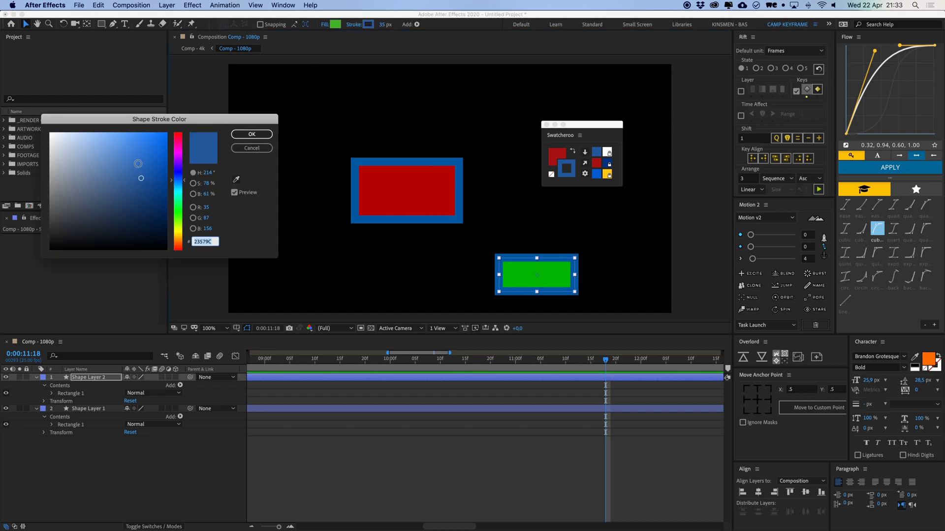
click(178, 154)
click(118, 147)
click(251, 134)
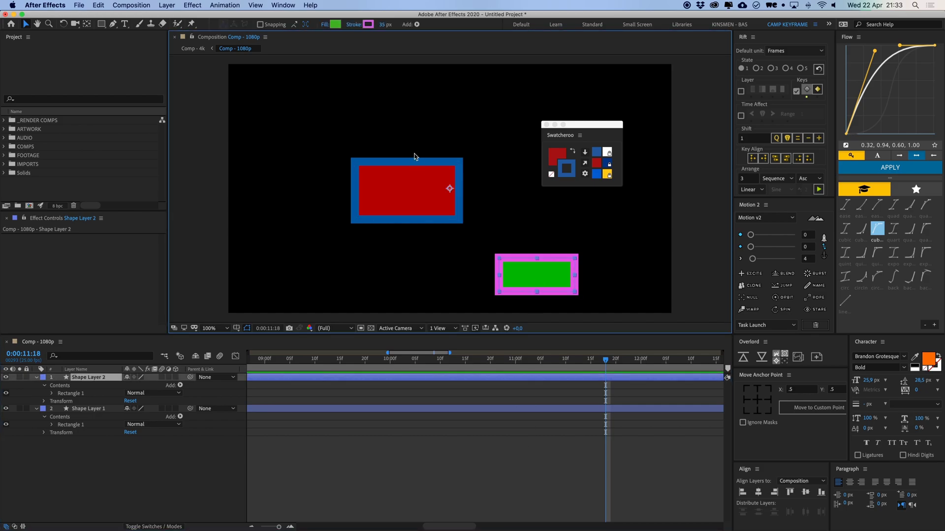
Move both rectangles up and to the left within the composition.
drag(407, 185, 356, 132)
drag(532, 266, 487, 239)
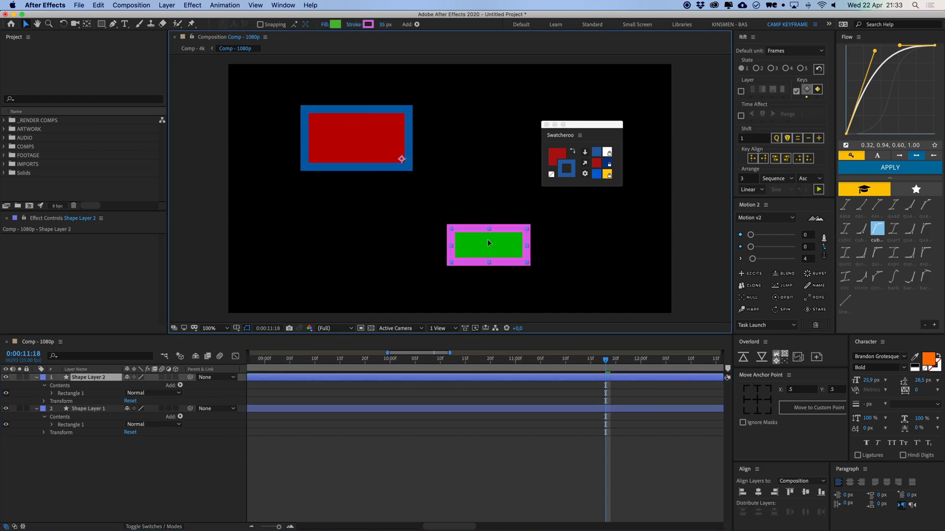
Apply Swatcheroo's stored blue stroke and dark red fill to the smaller rectangle.
click(585, 155)
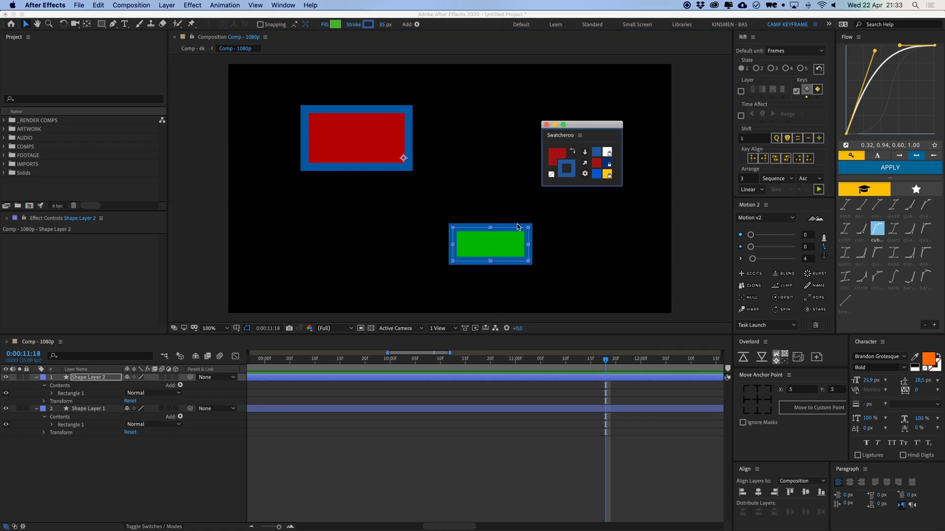
click(563, 156)
click(586, 153)
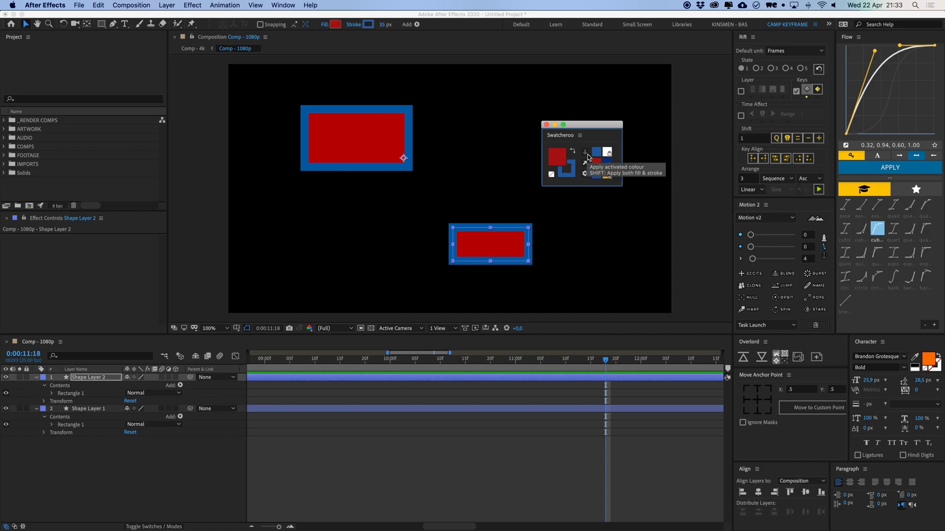
Remove the smaller rectangle's fill with Swatcheroo, undo the removal and deselect the shape.
click(552, 175)
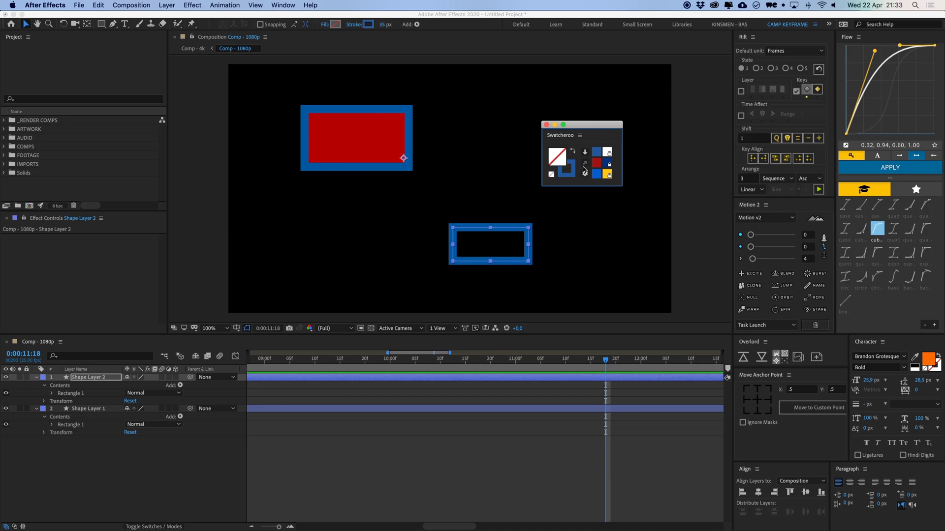
key(super+z)
click(518, 461)
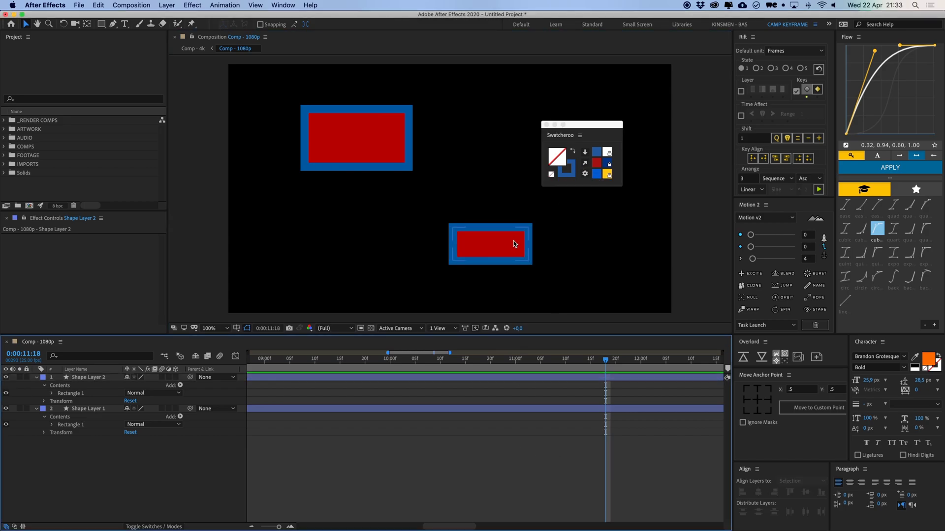
Shift the Swatcheroo panel slightly up and to the left, and change the larger rectangle's fill to magenta.
click(512, 242)
drag(597, 129, 582, 117)
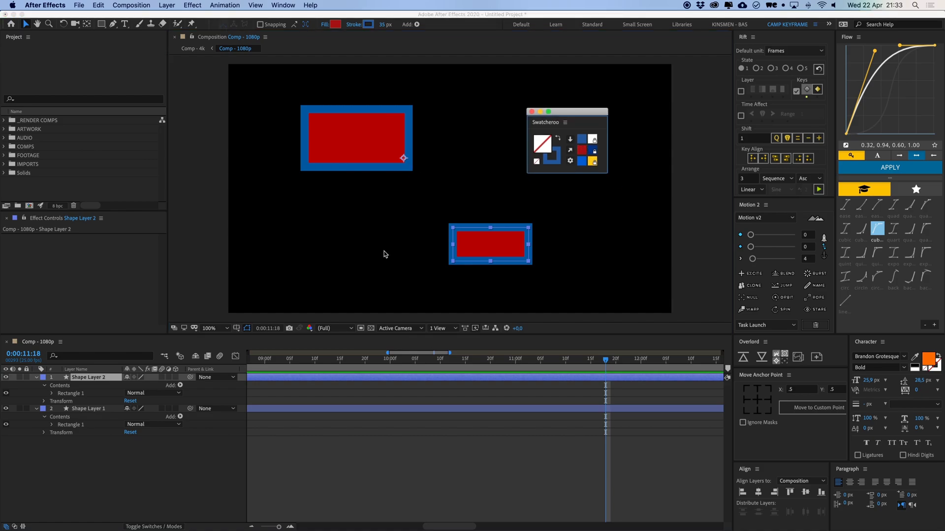
click(449, 409)
click(336, 24)
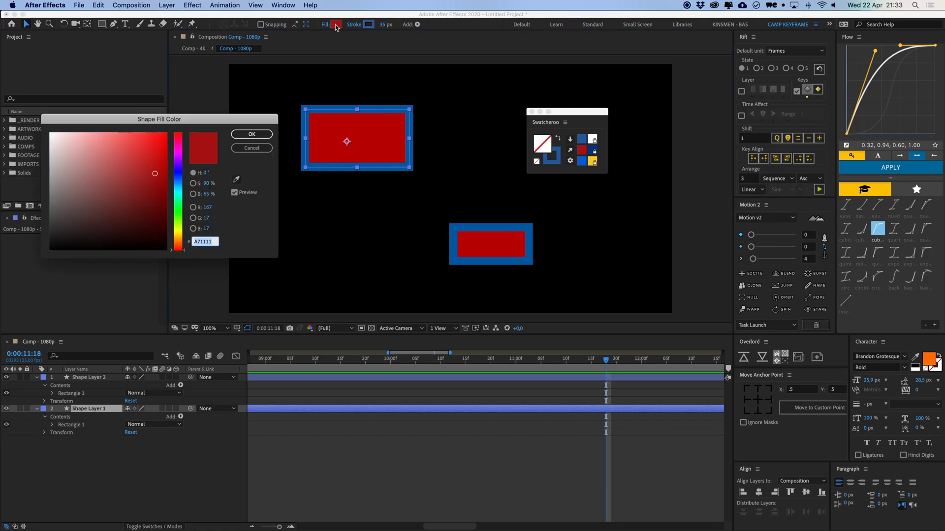
click(178, 151)
click(148, 157)
click(252, 134)
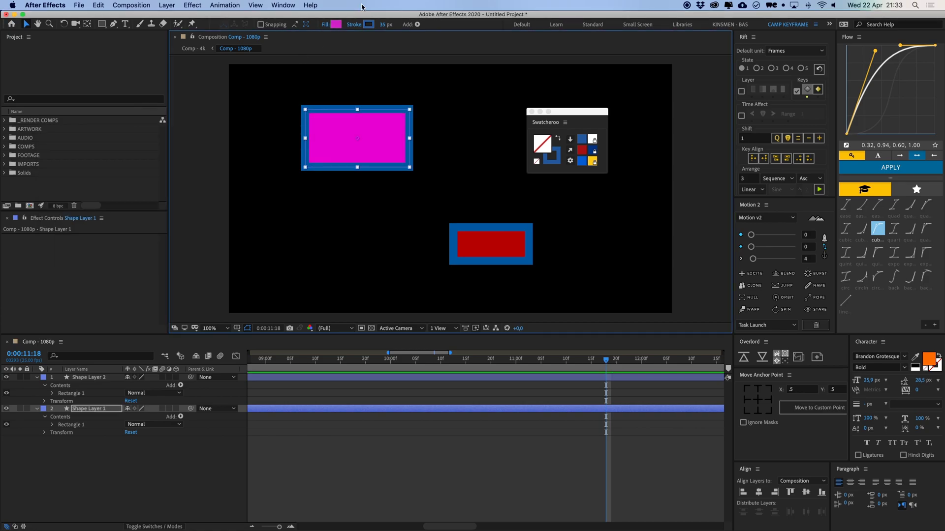
Change the larger rectangle's stroke colour to bright turquoise.
click(368, 25)
click(179, 197)
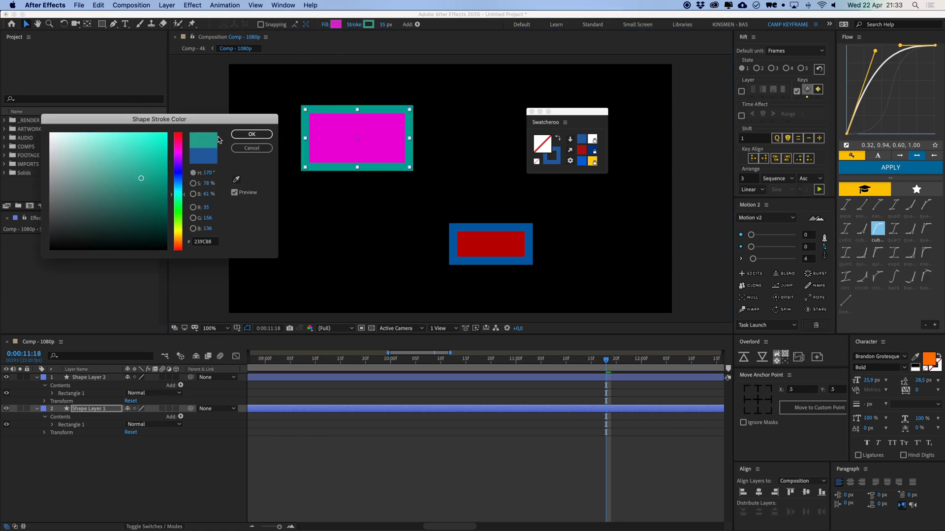
click(139, 152)
click(246, 134)
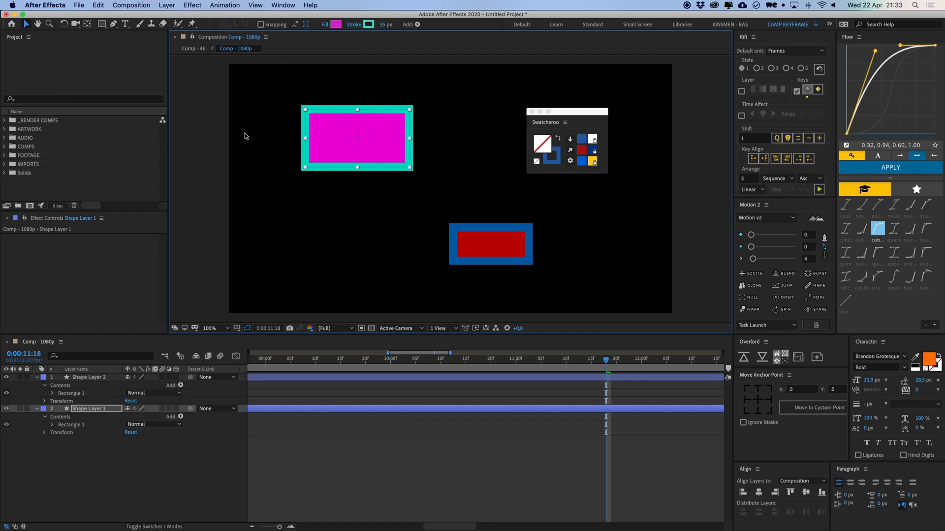
Undo Swatcheroo's fill removal on the larger rectangle and load its turquoise stroke colour into Swatcheroo.
click(570, 150)
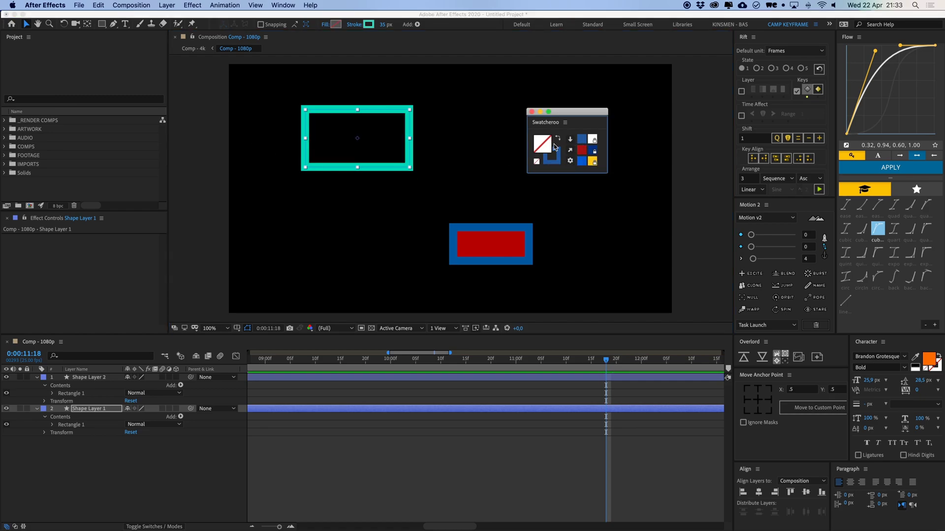
key(super+z)
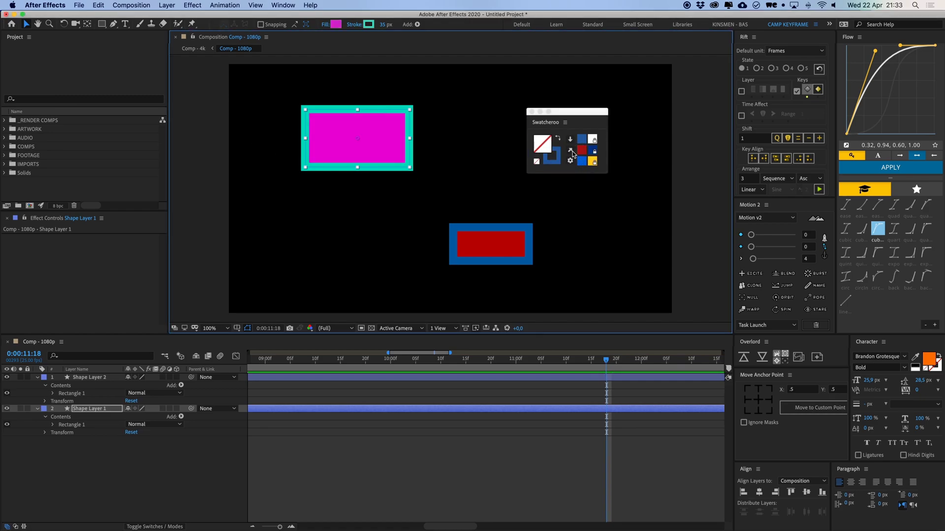
click(571, 151)
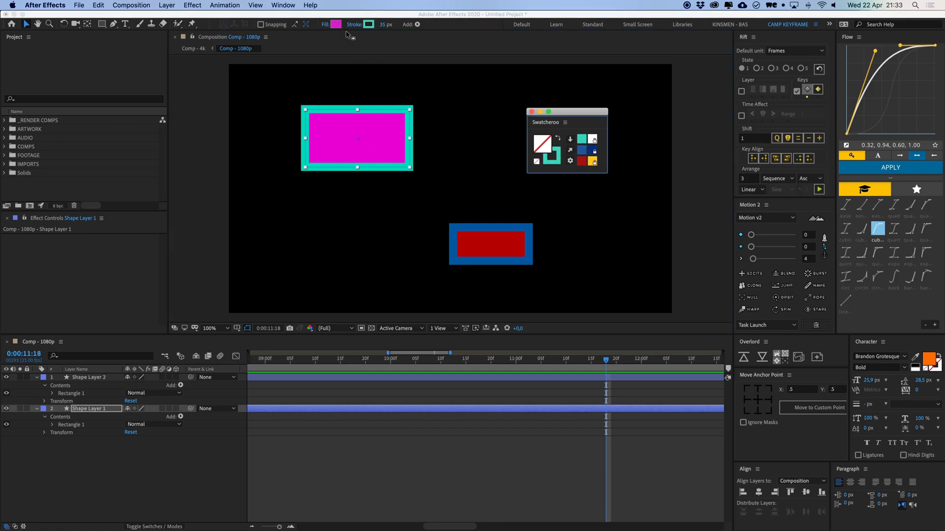
Cancel Swatcheroo's stroke colour picker and load the larger rectangle's magenta fill colour into Swatcheroo.
click(551, 148)
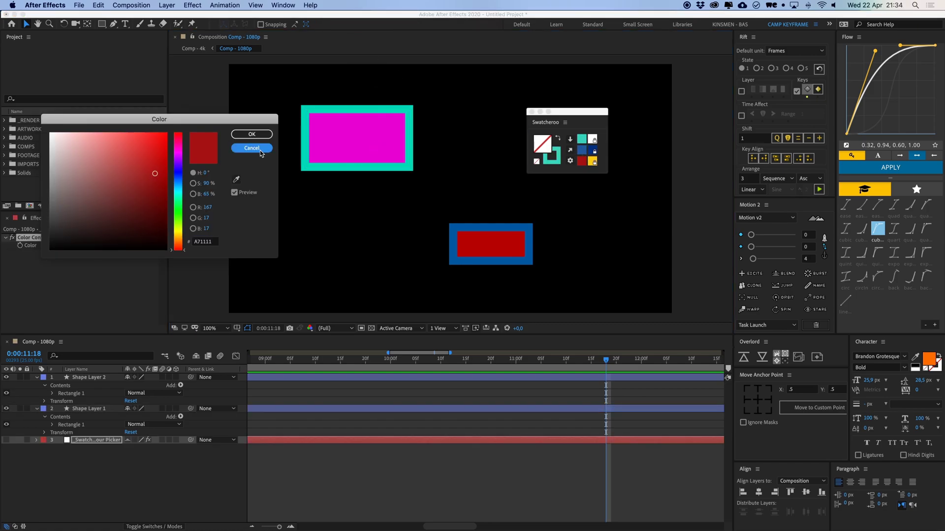
click(251, 148)
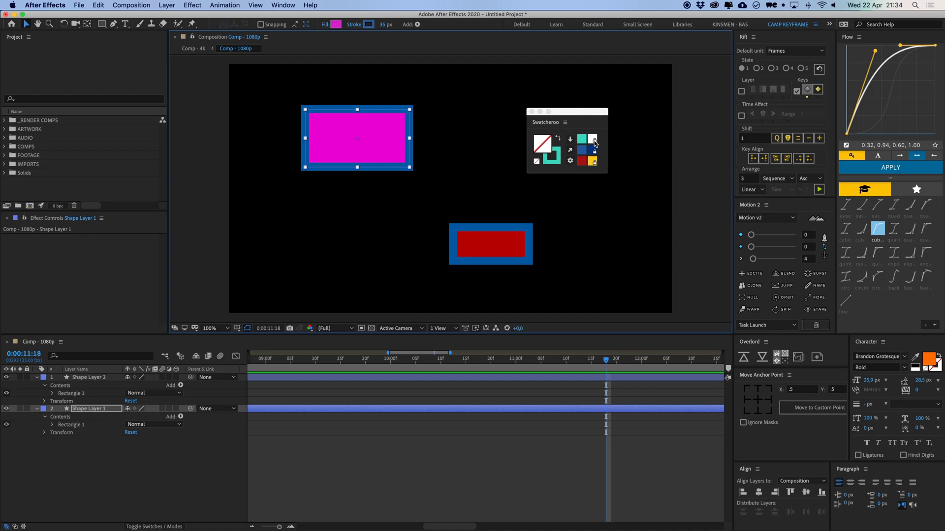
click(573, 152)
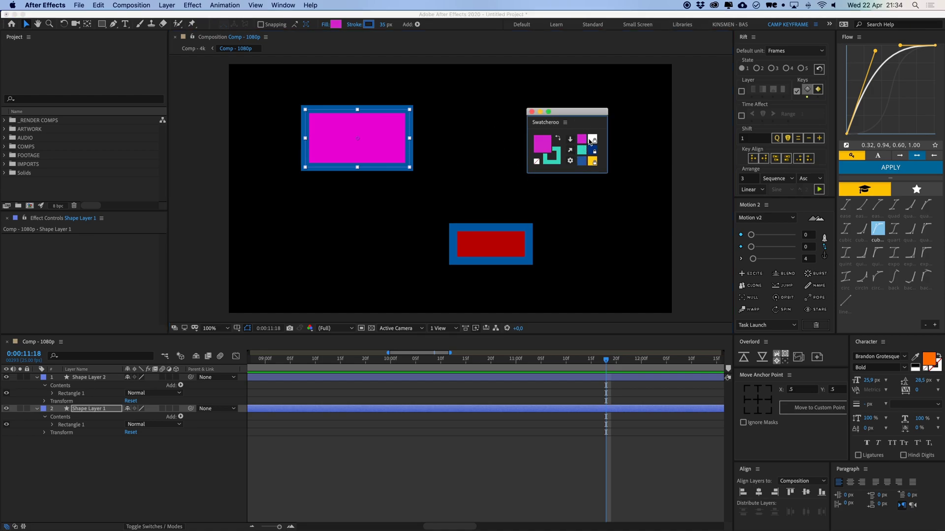
Lock only the magenta, turquoise and blue swatches in Swatcheroo, and load the smaller rectangle's red fill and blue stroke colours.
mouse_move(597, 146)
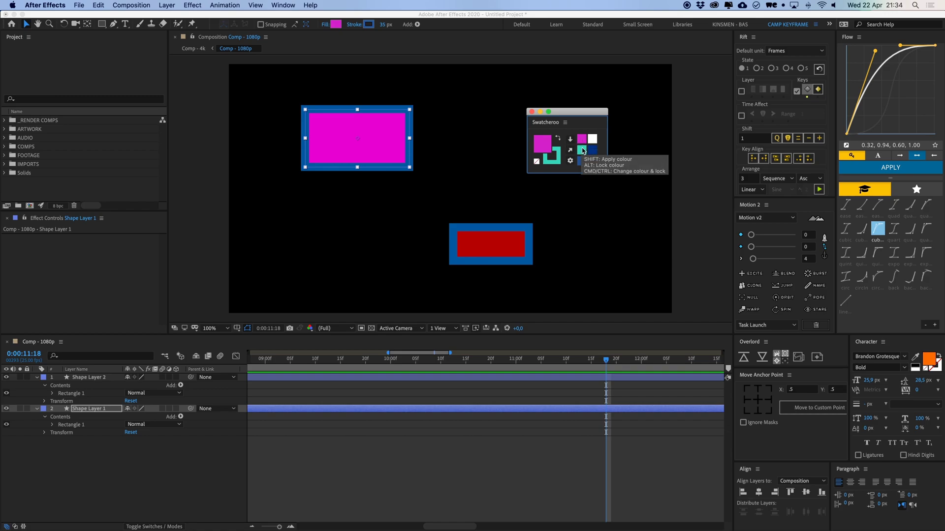
alt+click(583, 151)
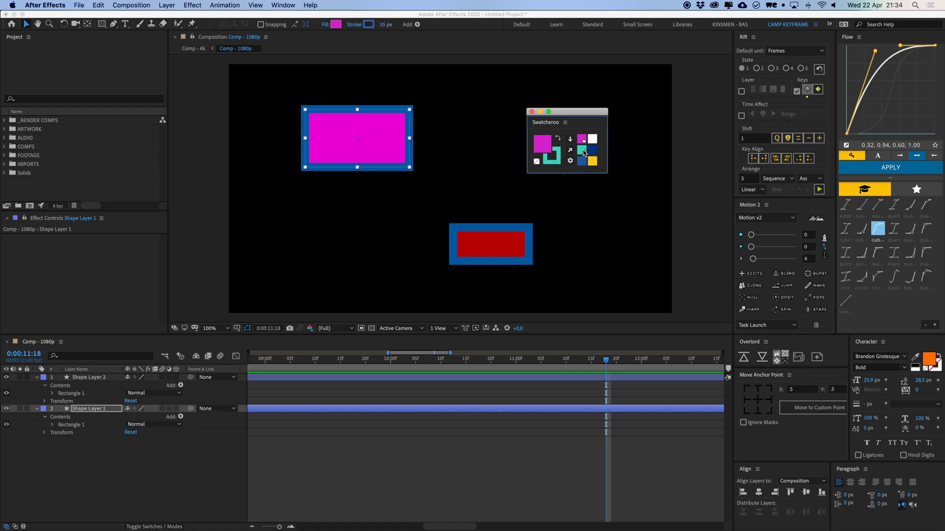
alt+click(583, 162)
click(494, 247)
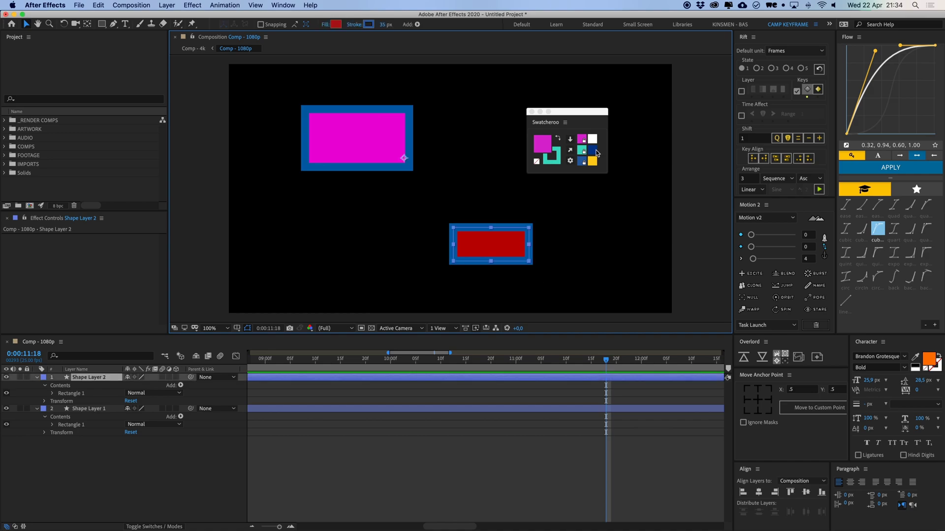
click(576, 156)
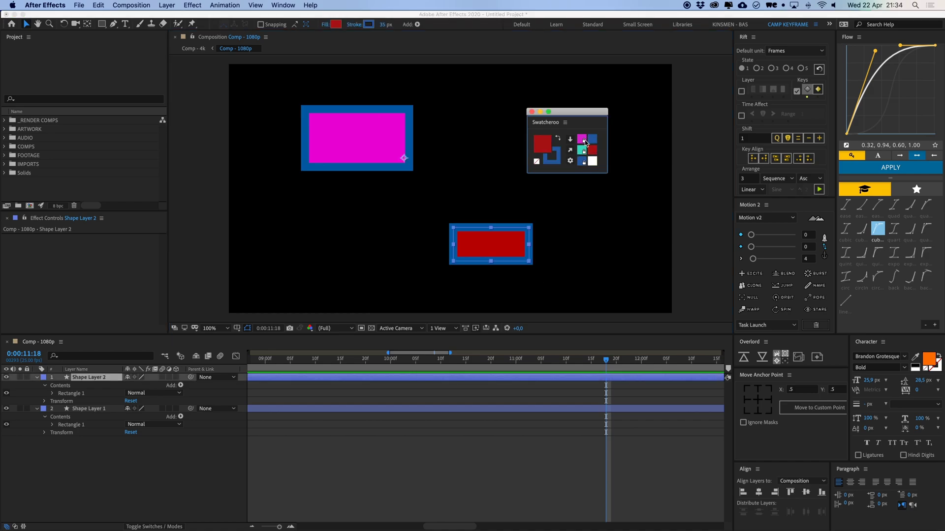
Increase Swatcheroo's history rows to six in its options and widen its panel to fit all swatches.
click(565, 122)
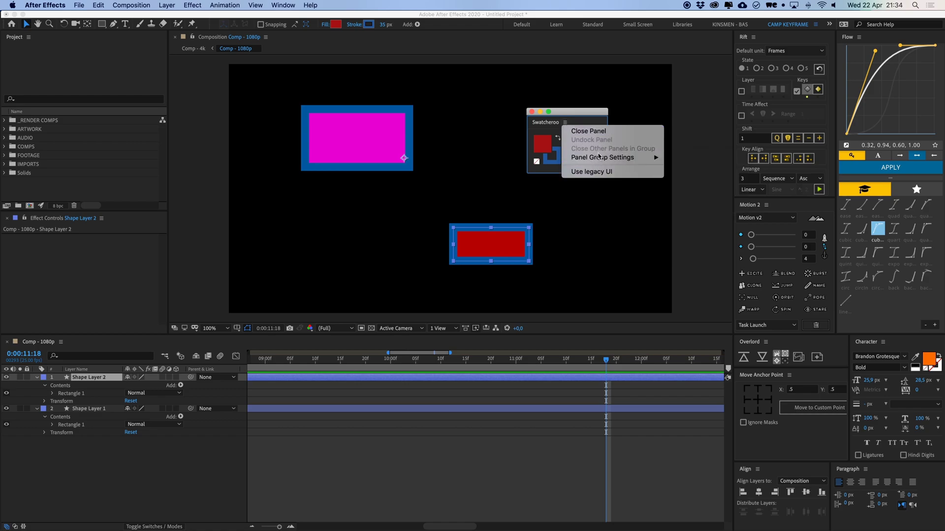
click(592, 117)
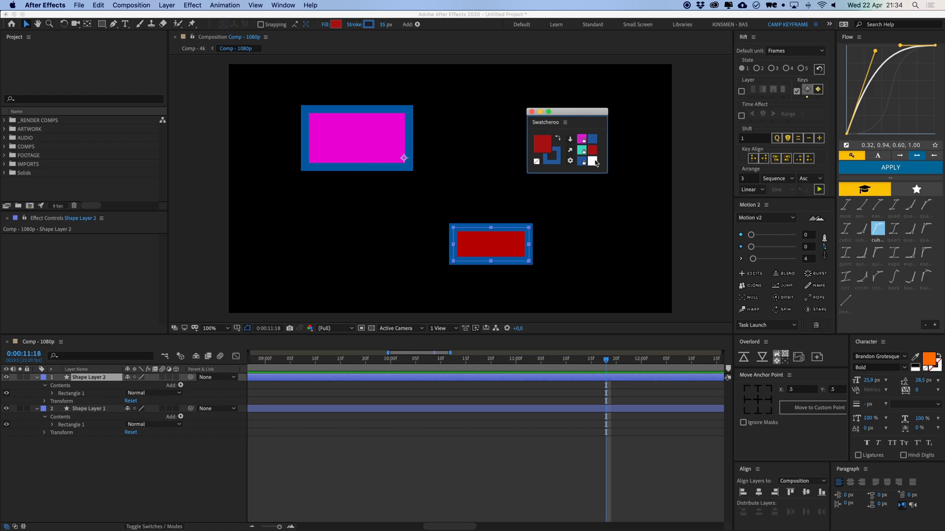
click(570, 161)
click(429, 247)
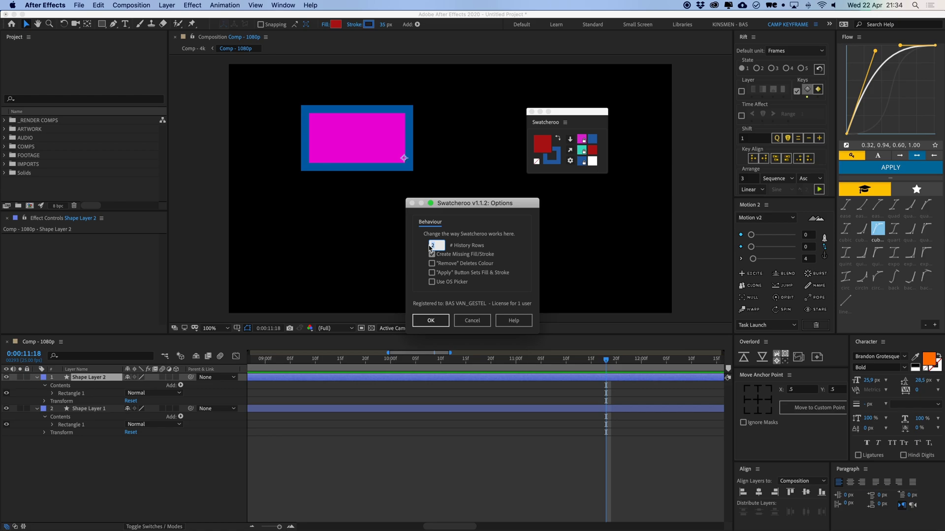
click(431, 321)
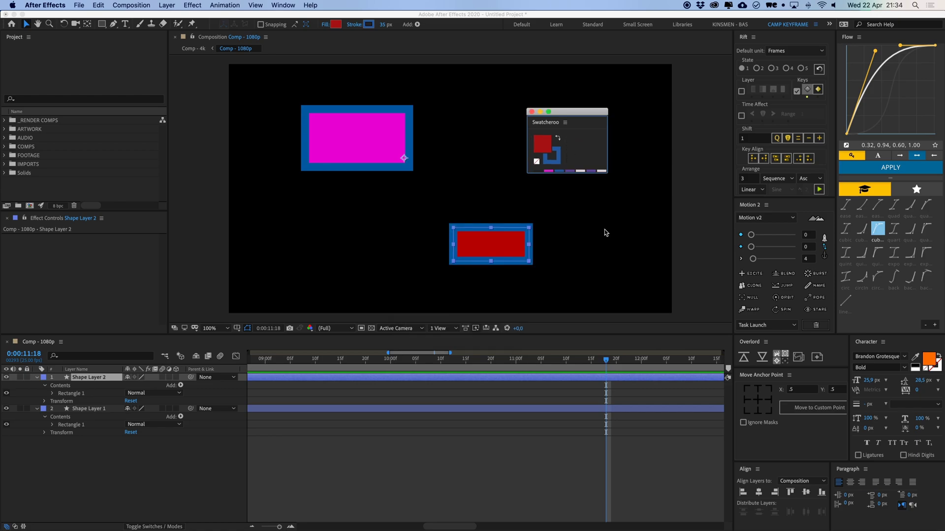
drag(608, 173, 650, 176)
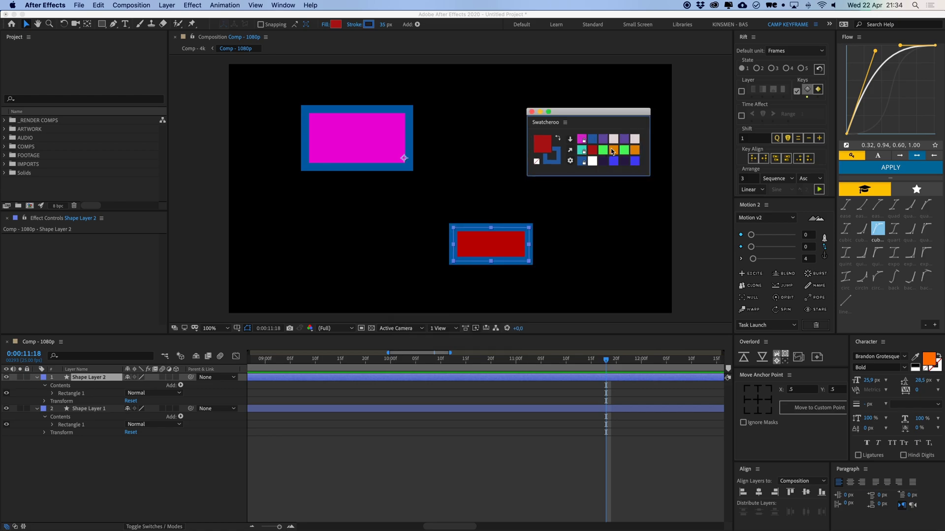
Lock the six swatches in Swatcheroo's second and third columns, and shift its panel slightly upward.
alt+click(595, 141)
alt+click(595, 152)
alt+click(595, 162)
alt+click(604, 152)
alt+click(605, 142)
click(605, 161)
drag(567, 114, 562, 112)
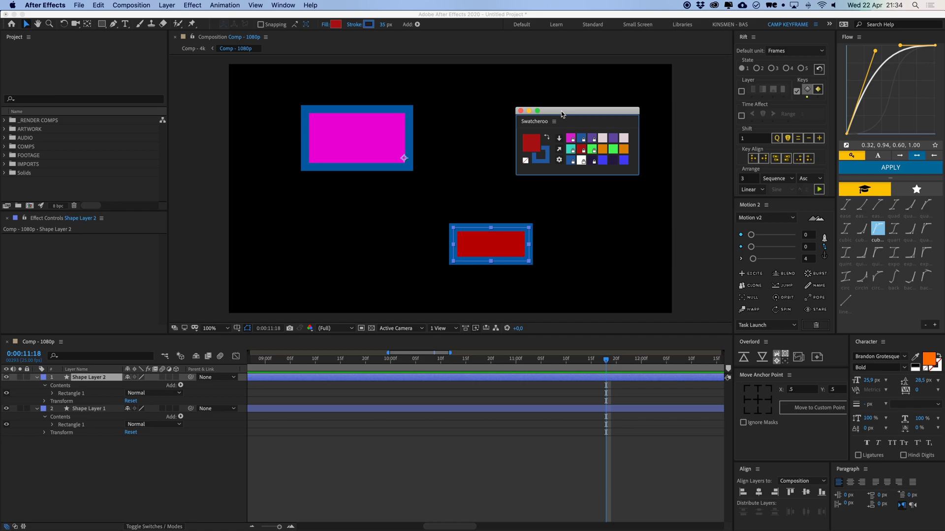
drag(580, 116, 589, 110)
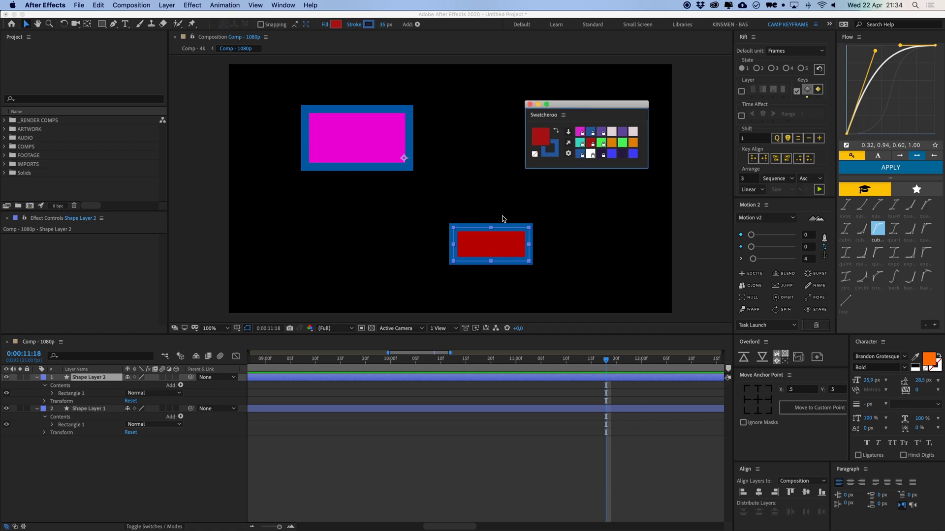
Change the larger rectangle's fill to the locked turquoise swatch with Swatcheroo.
click(512, 239)
click(389, 147)
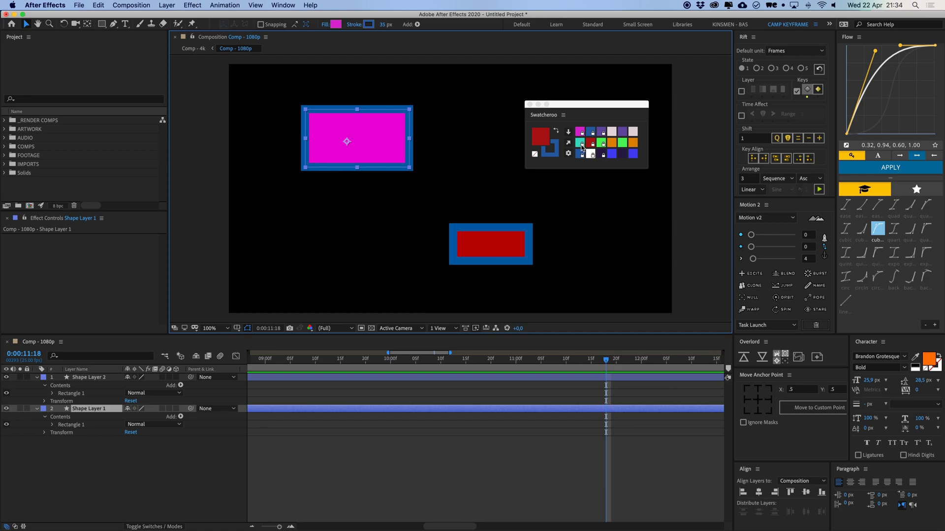
click(580, 143)
click(569, 133)
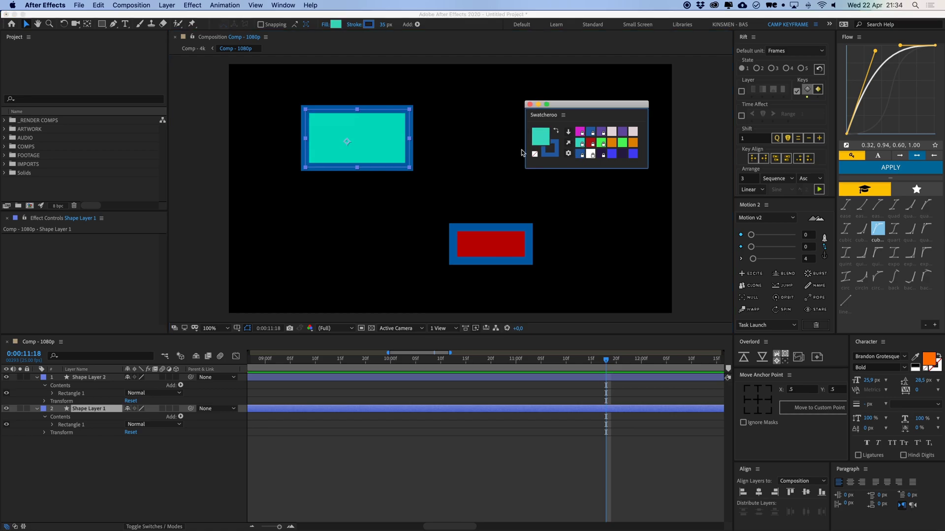
Change the smaller rectangle's stroke to the bright green swatch with Swatcheroo, and deselect the shape.
key(super+Up)
click(622, 145)
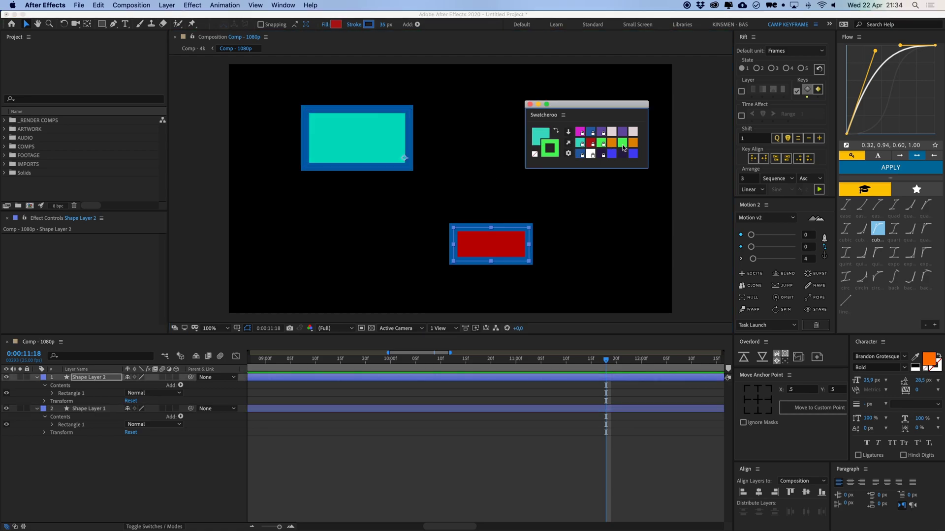
click(569, 143)
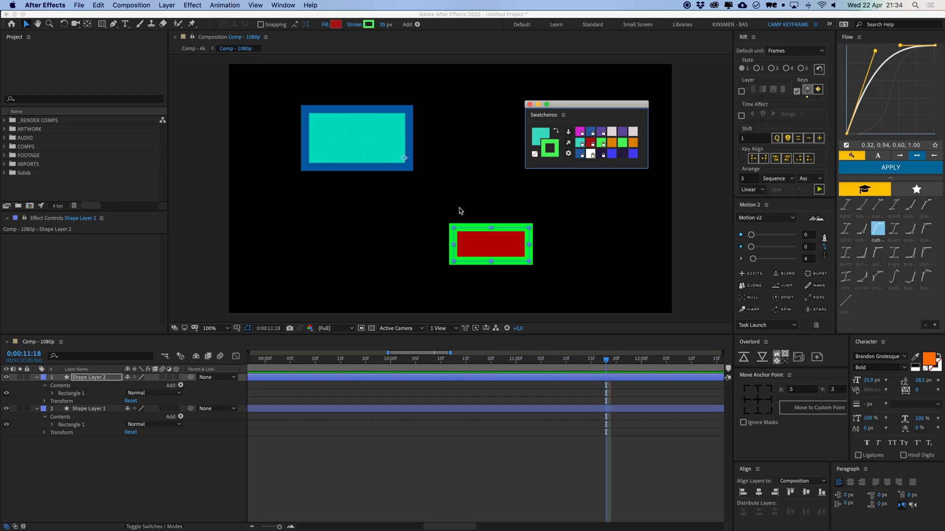
click(413, 201)
click(543, 464)
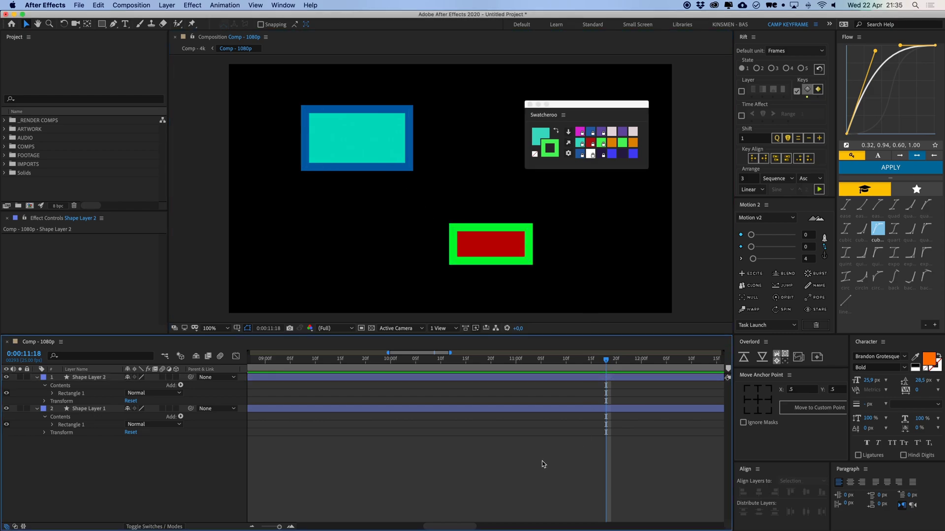